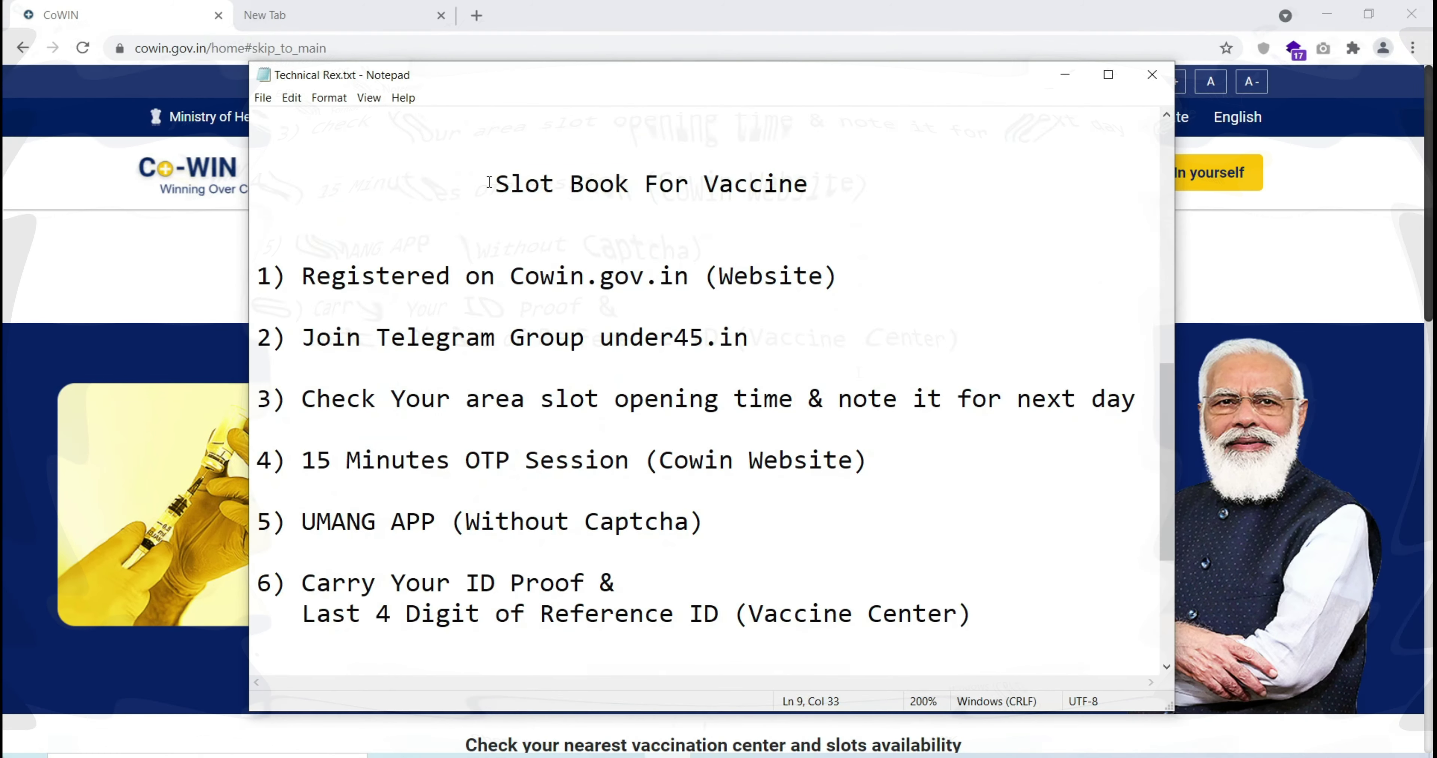
Highlight the 'Process of Vaccine Booking?' topic in the Notepad notes
drag(495, 184, 781, 209)
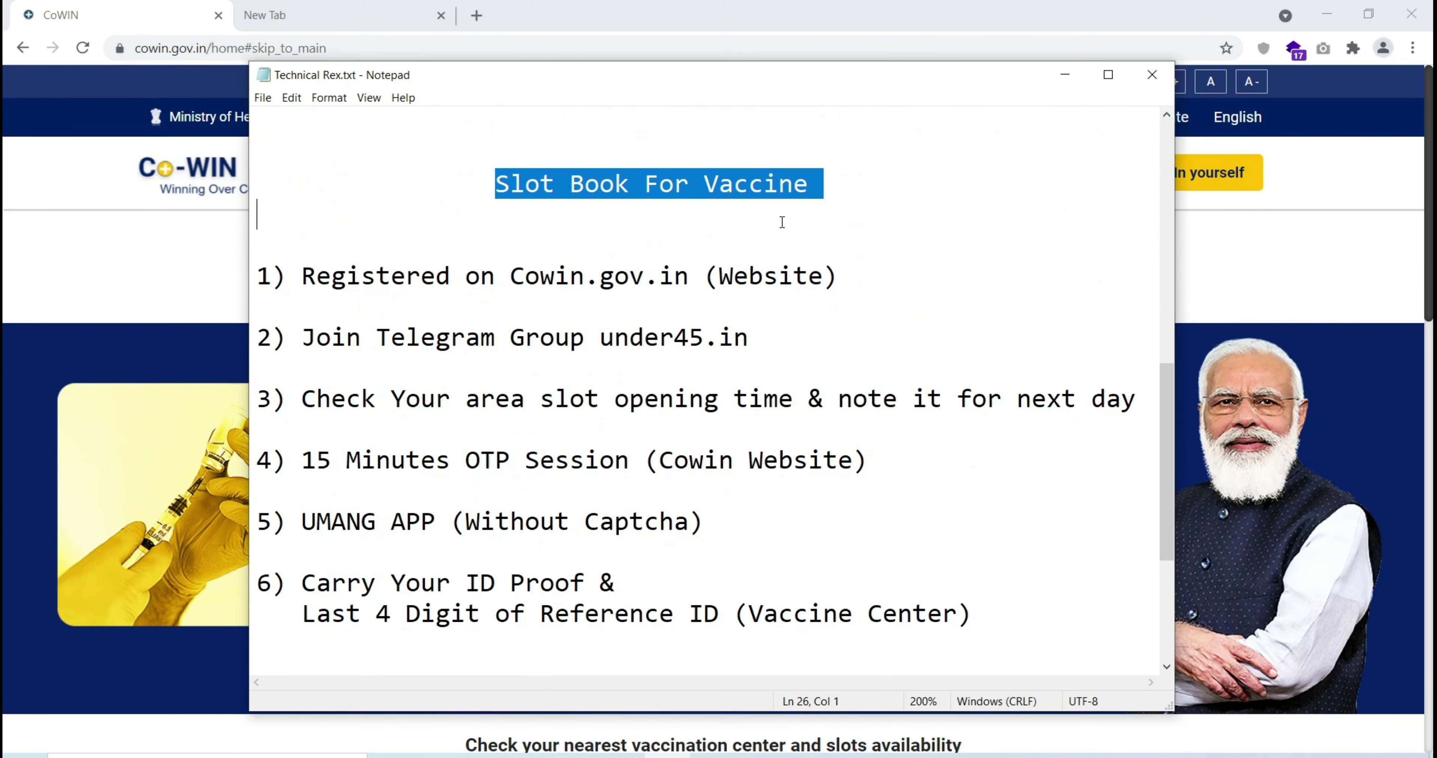
Highlight the 'Registered on Cowin.gov.in' step in the notes, then bring Chrome forward
click(664, 287)
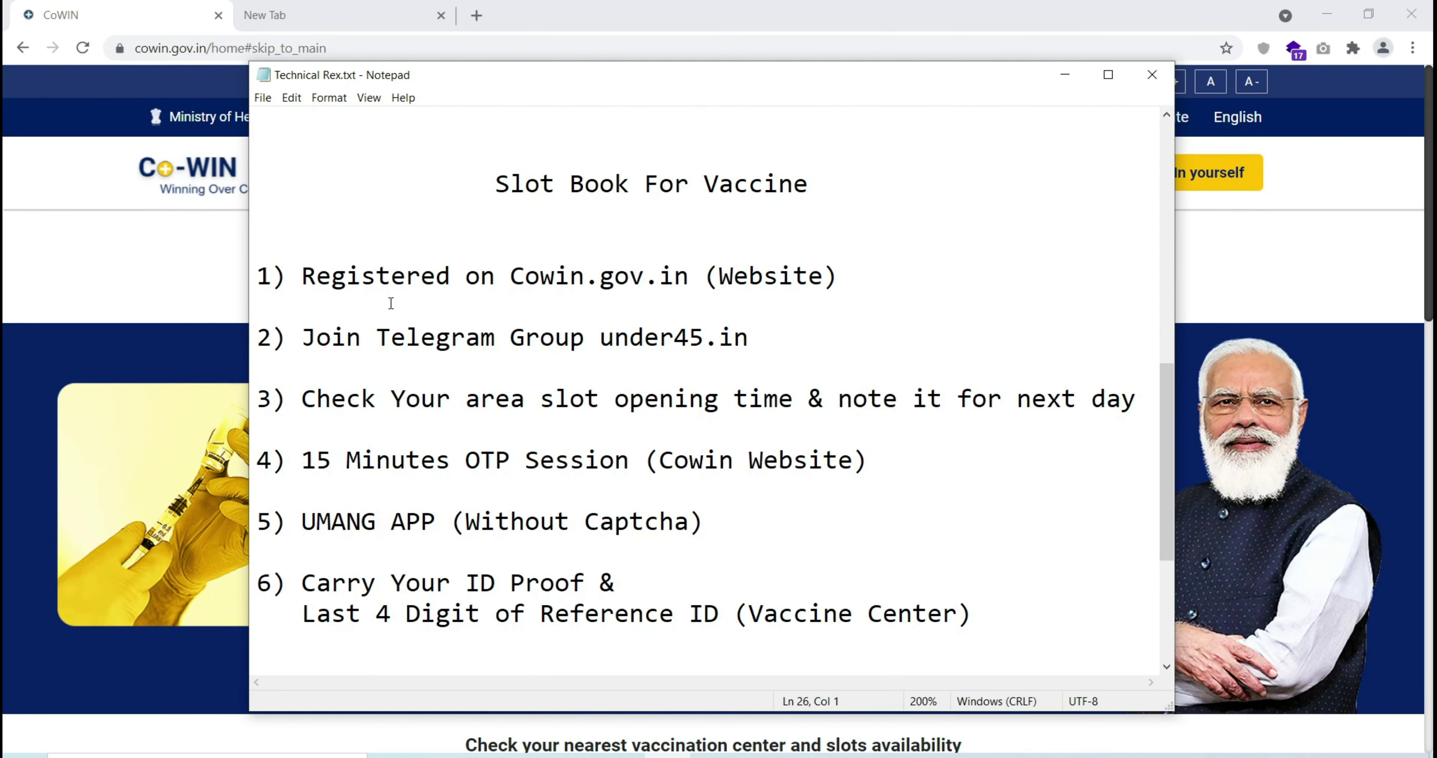
drag(302, 276, 703, 277)
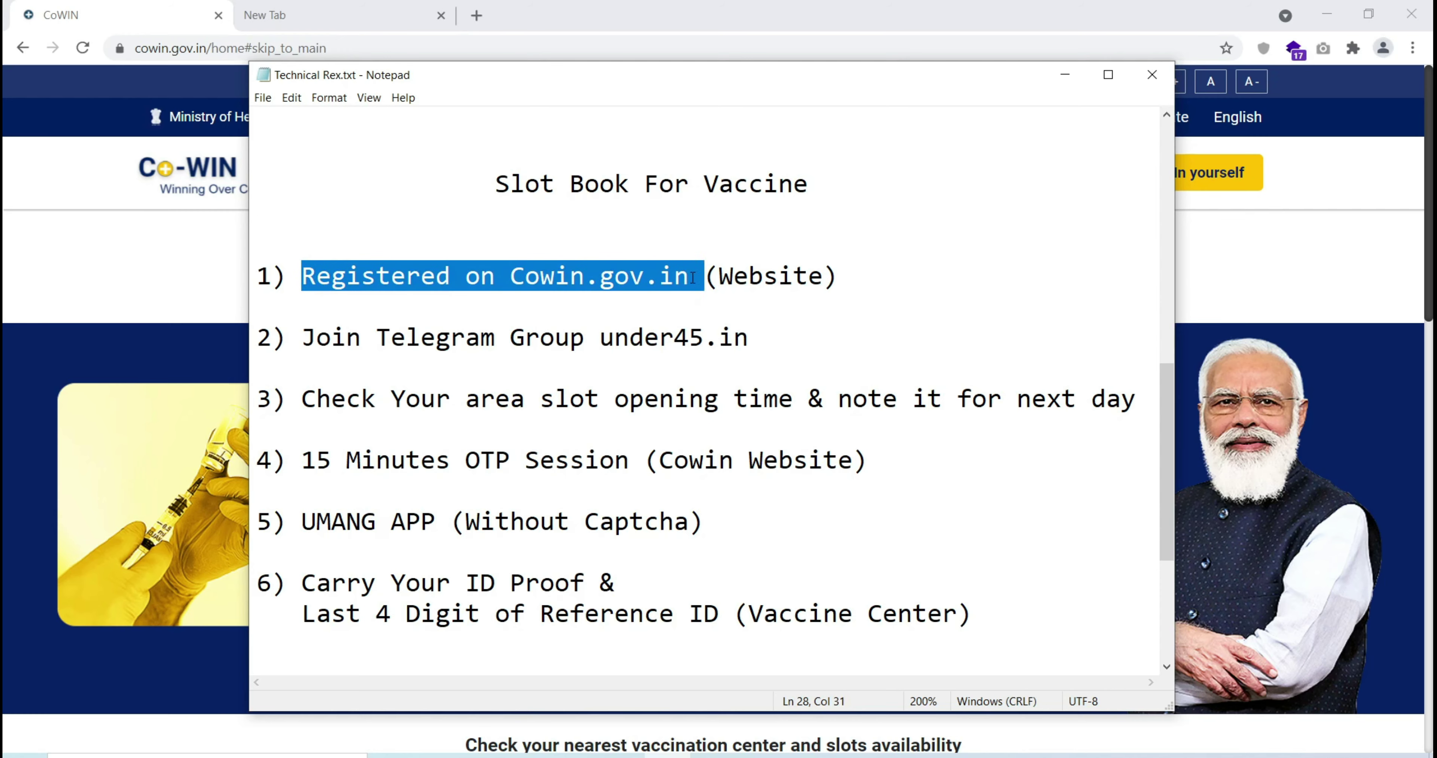
click(712, 302)
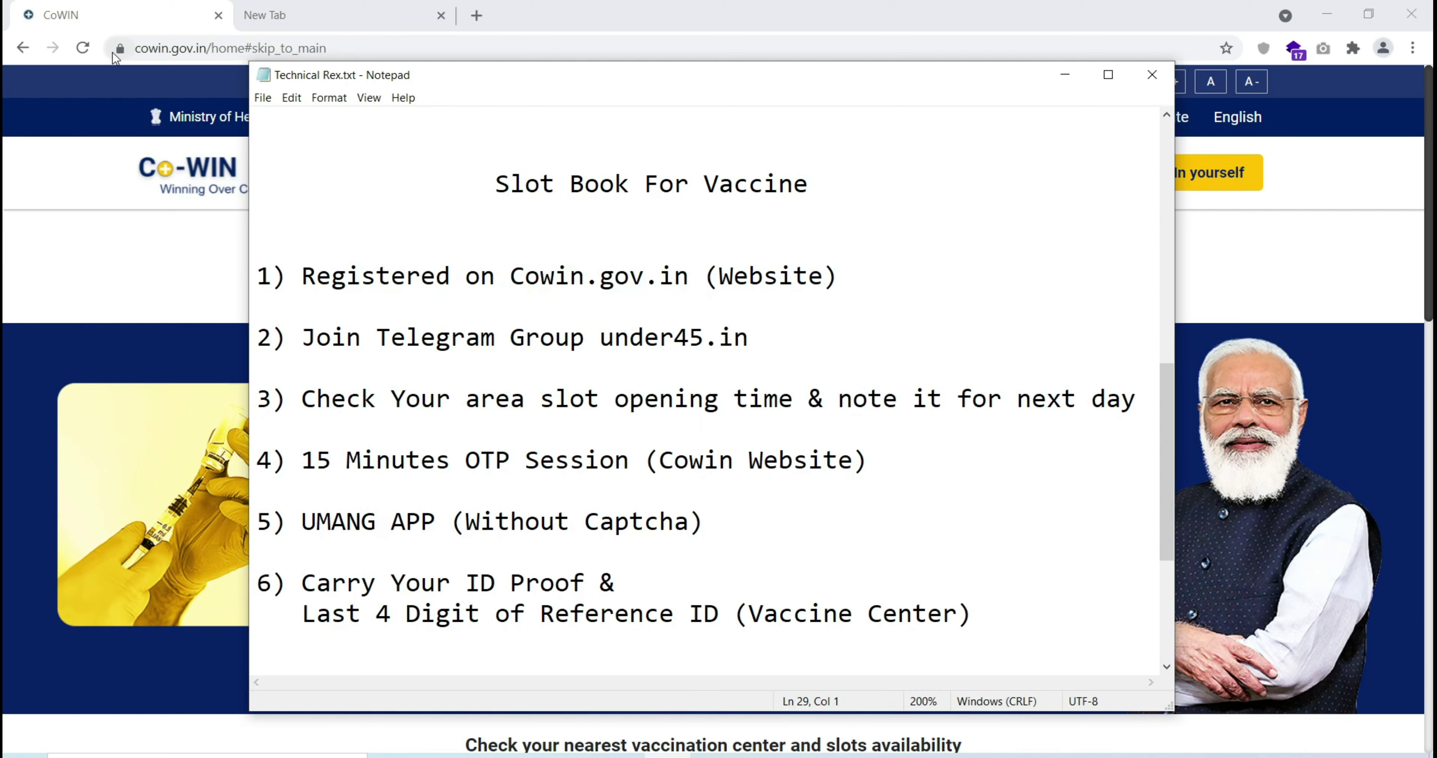
click(31, 106)
Close the old CoWIN tab and load cowin.gov.in in the new tab
click(218, 15)
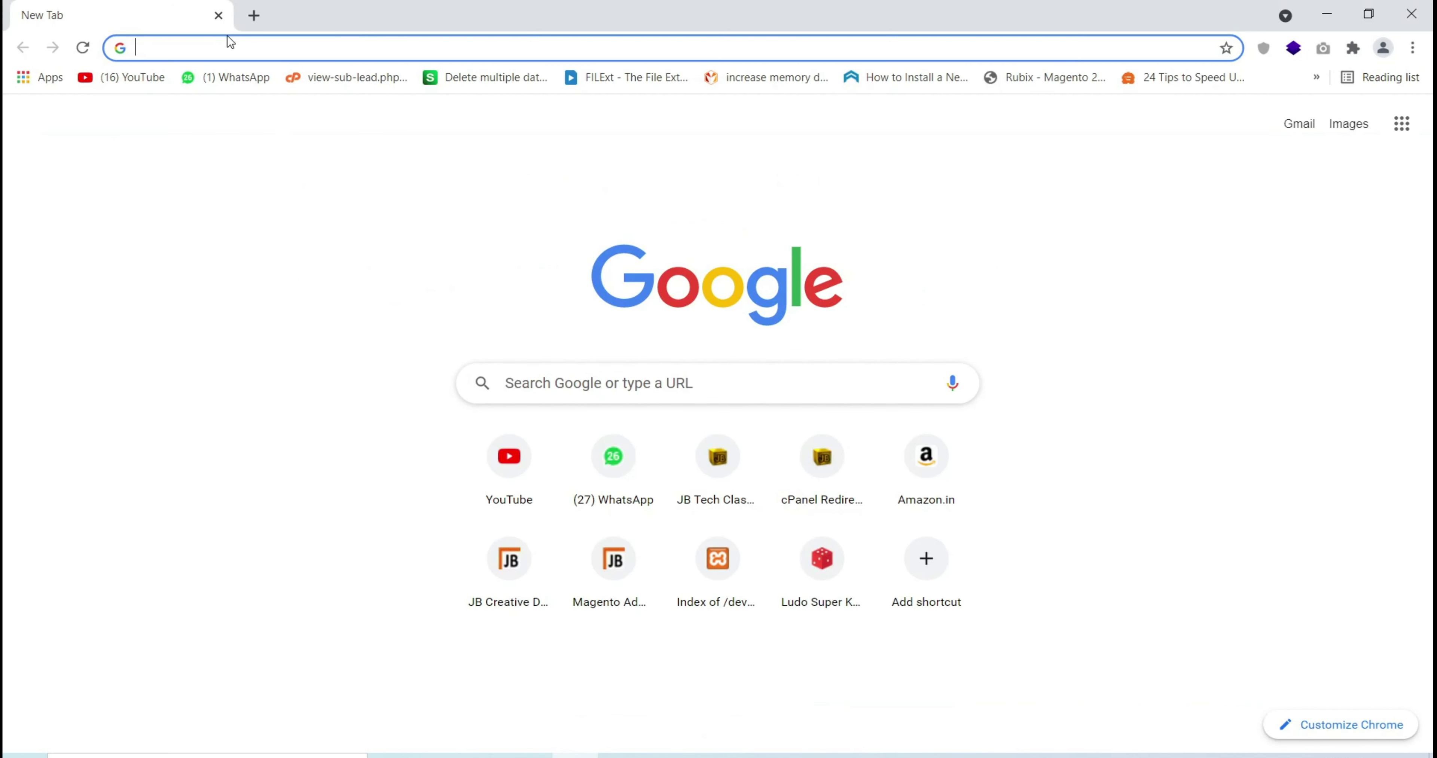
click(231, 42)
text(cowin)
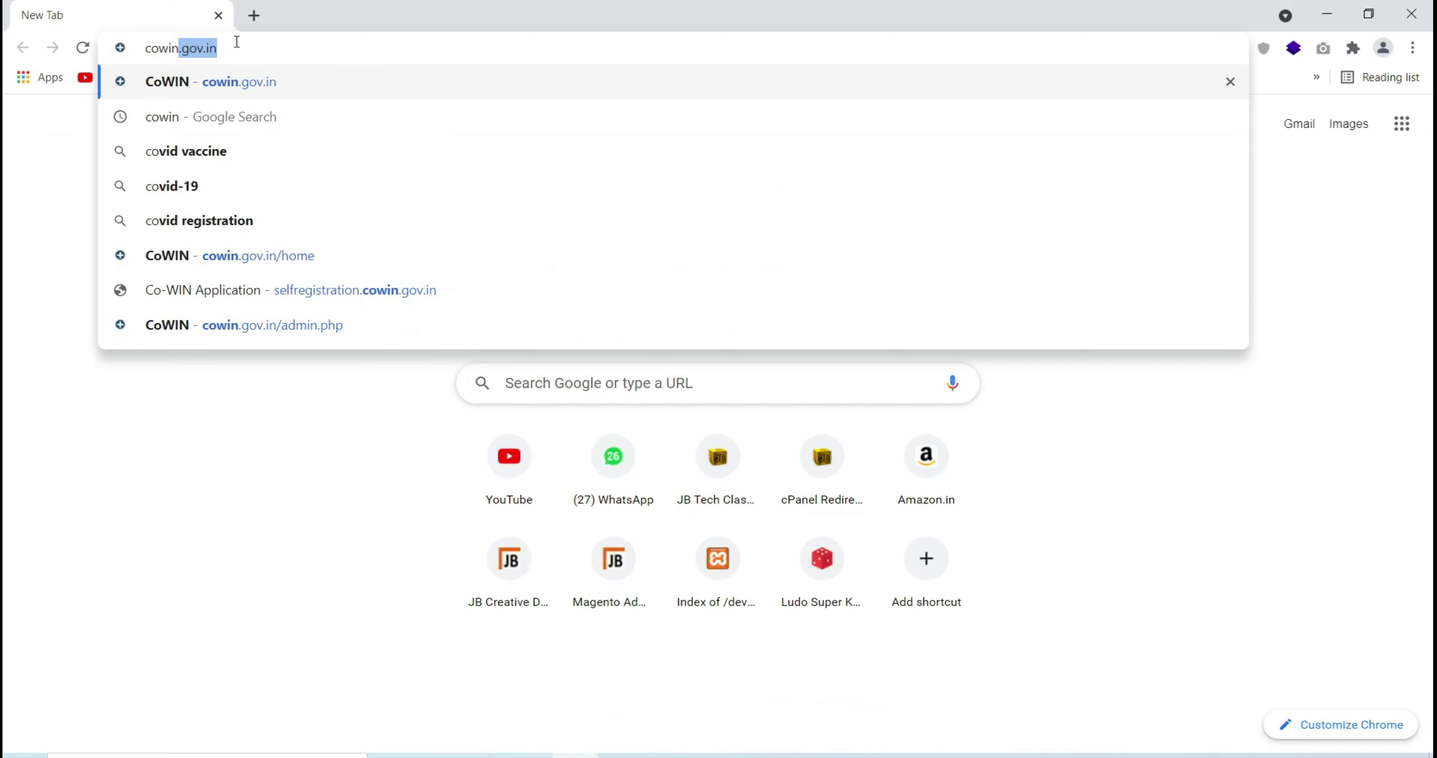
text(.gov.in)
key(Return)
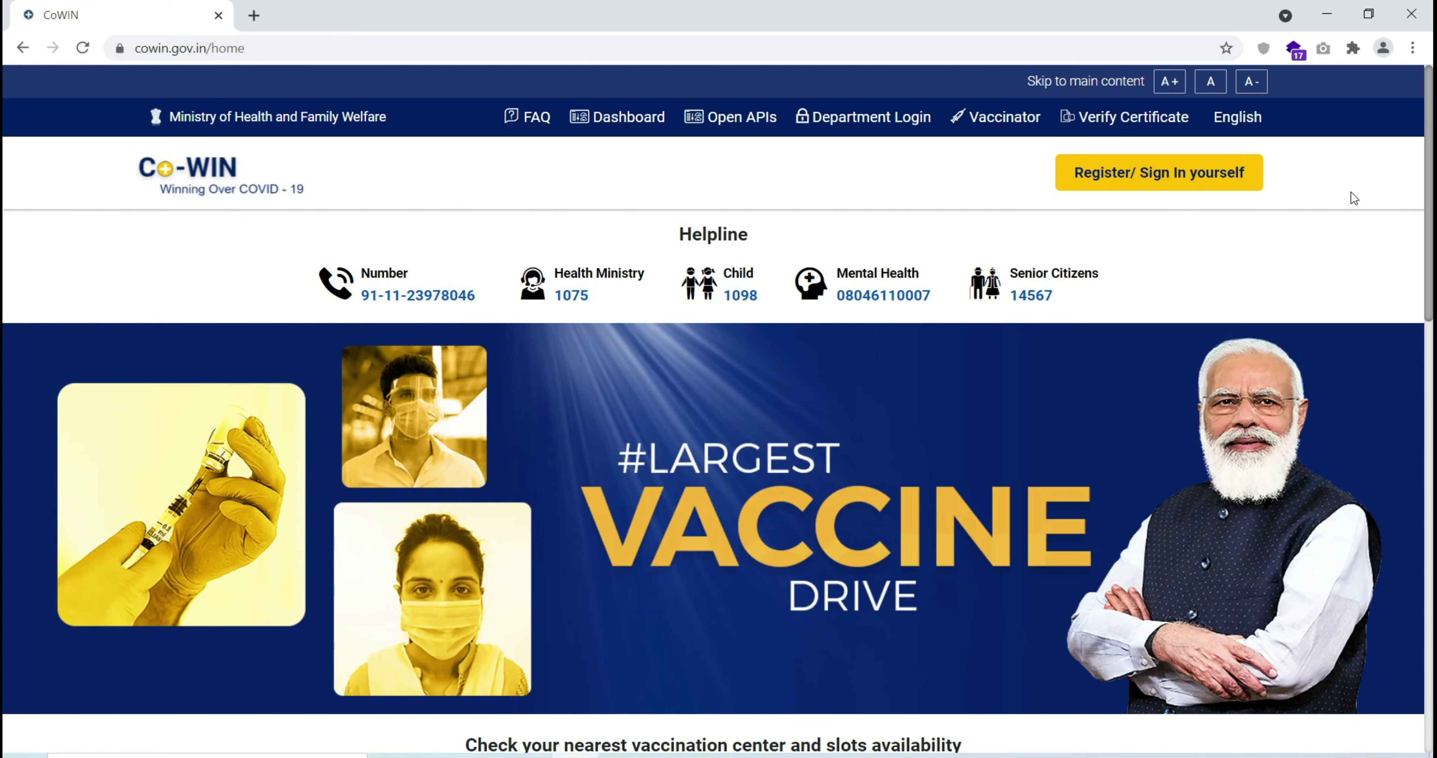
Switch the slot search to Search by District and select Rajasthan as the state
drag(1429, 212, 1429, 371)
scroll(1373, 321, up, 1)
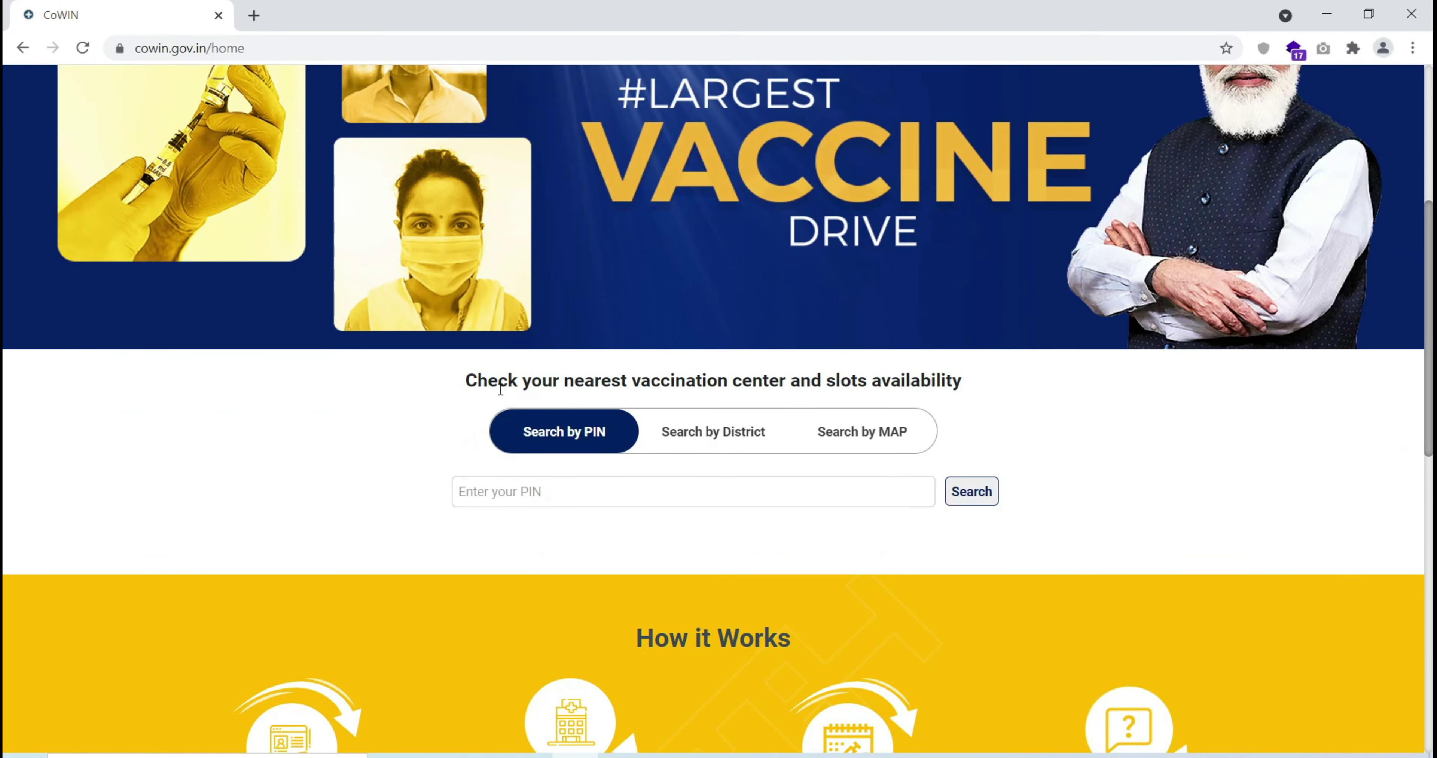
click(536, 485)
click(680, 433)
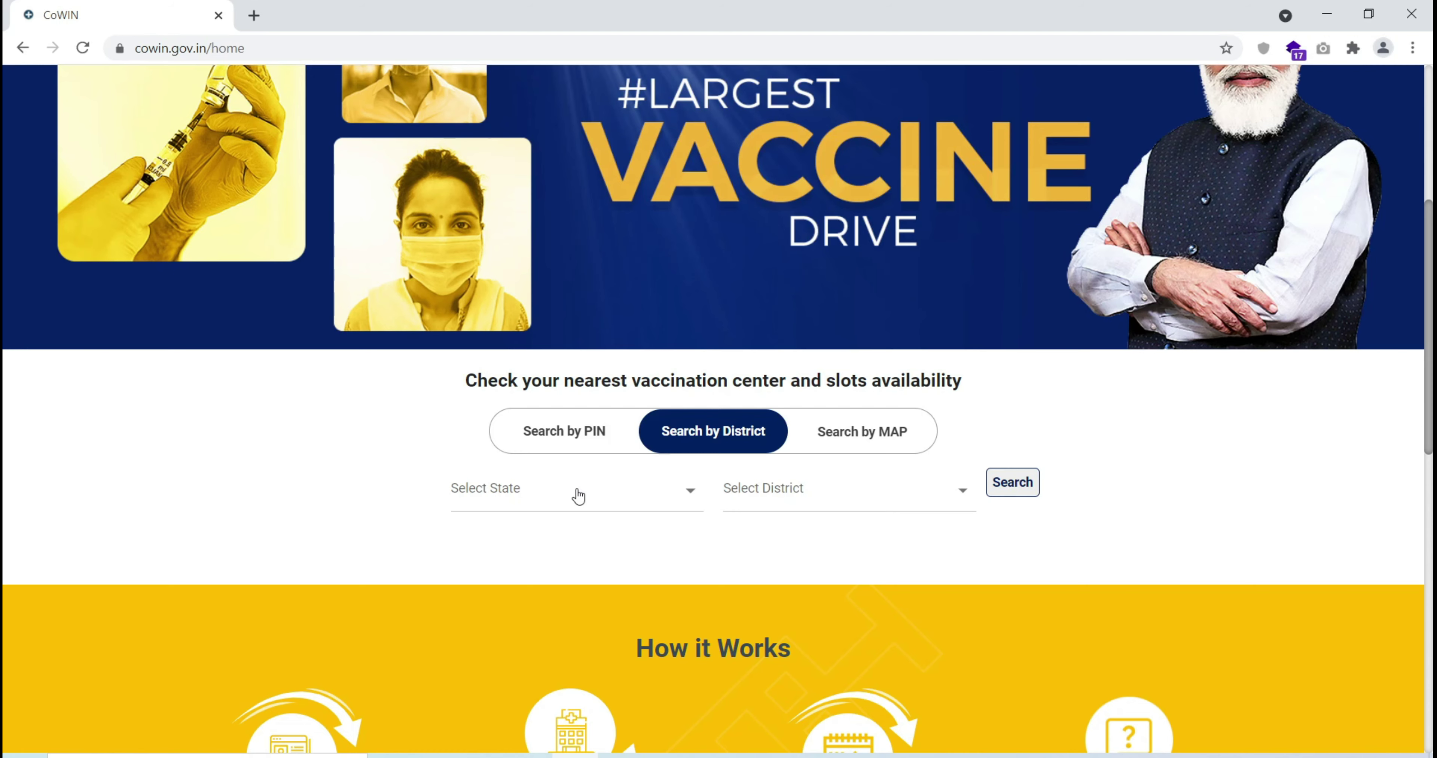
click(578, 496)
key(r)
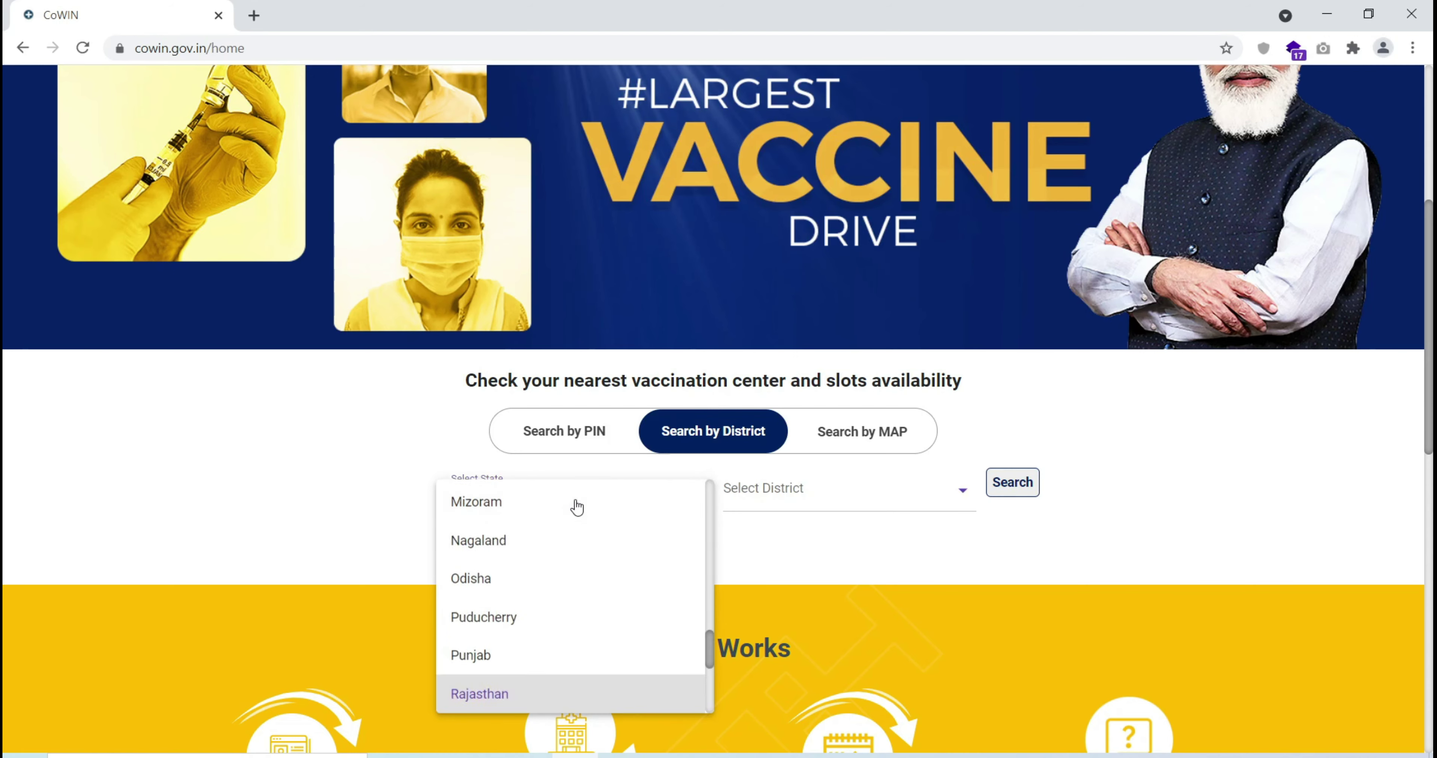
key(Return)
Select Jodhpur as the district and search for its vaccination centres
click(720, 489)
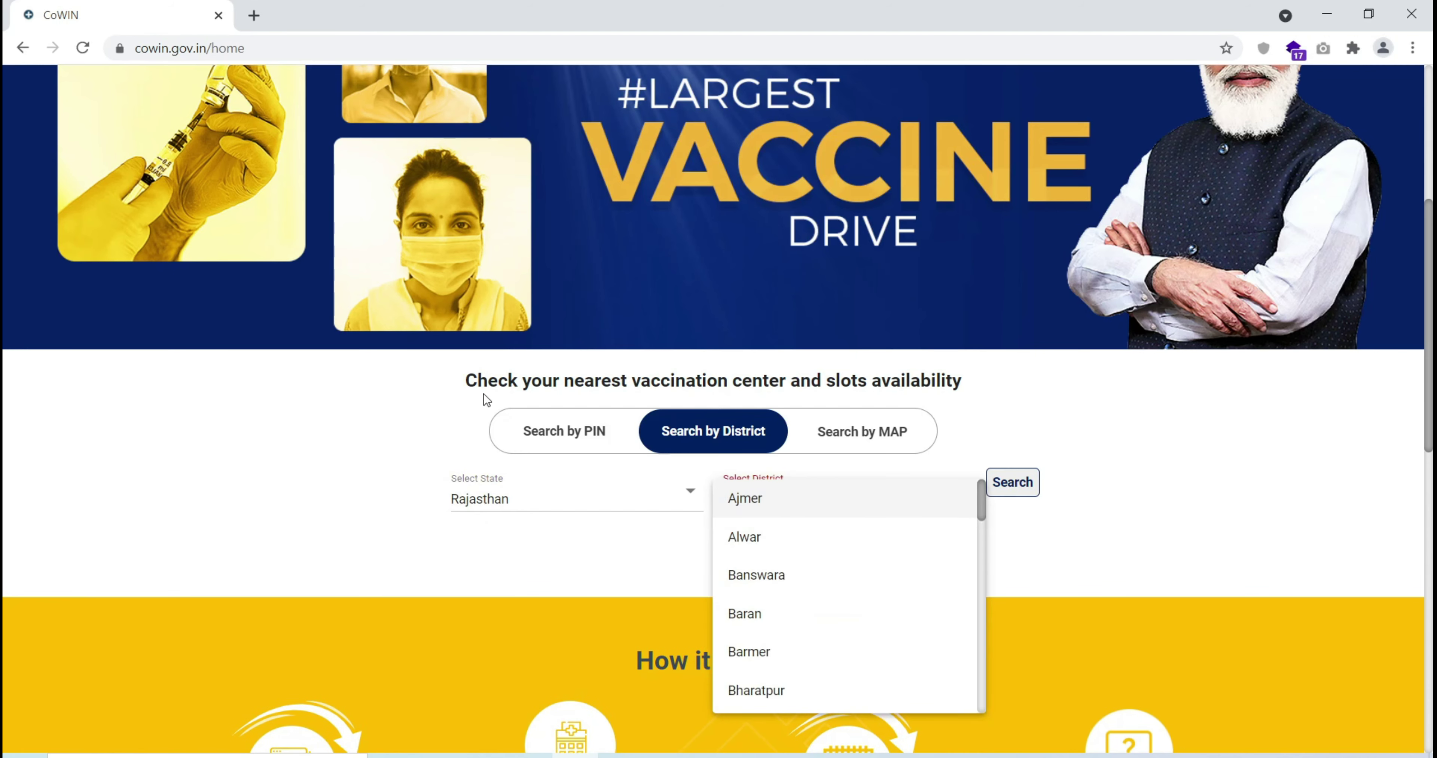
key(j)
key(o)
key(Return)
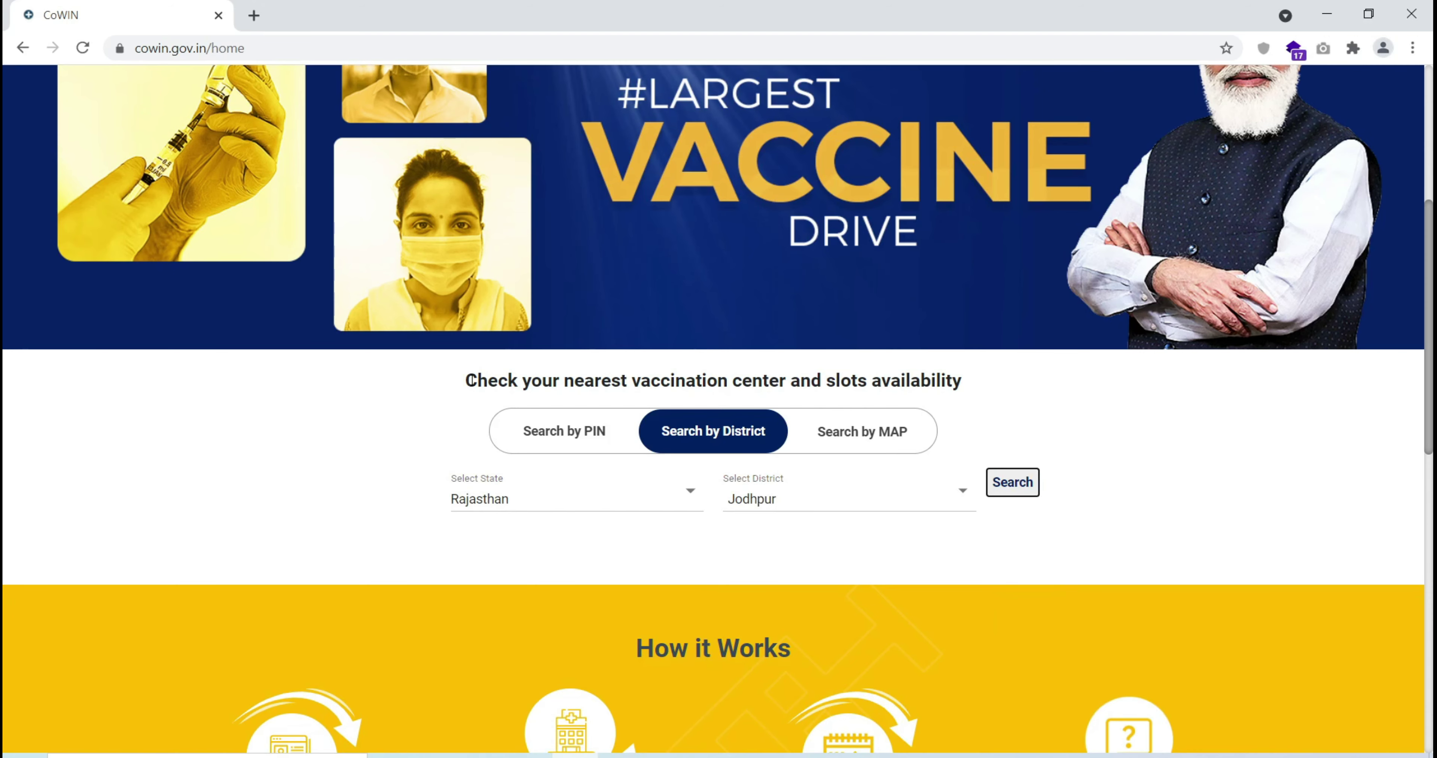
drag(470, 380, 1020, 397)
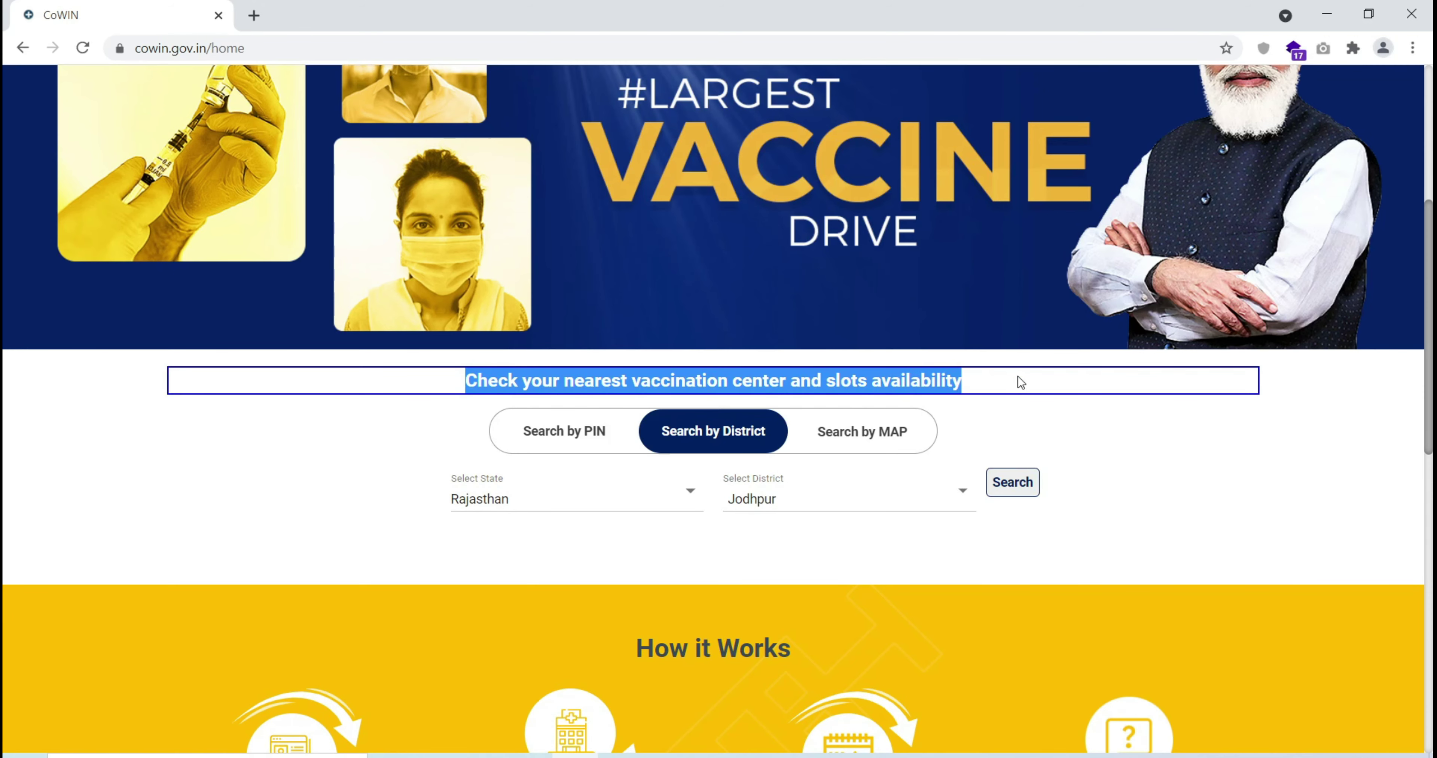
click(1012, 483)
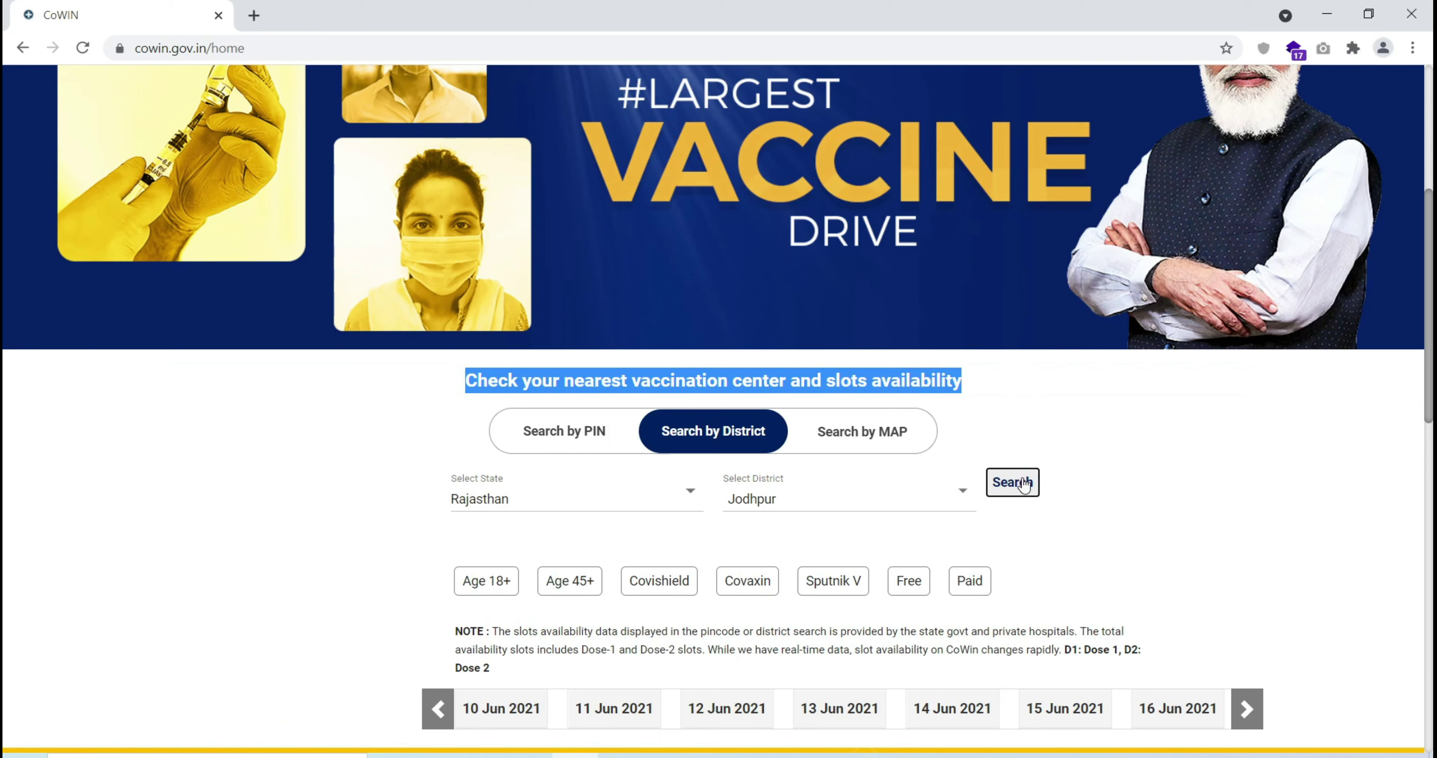
Filter the Jodhpur centres to Age 18+, Covishield and Covaxin, and scroll through the results
click(1097, 440)
scroll(1120, 419, down, 5)
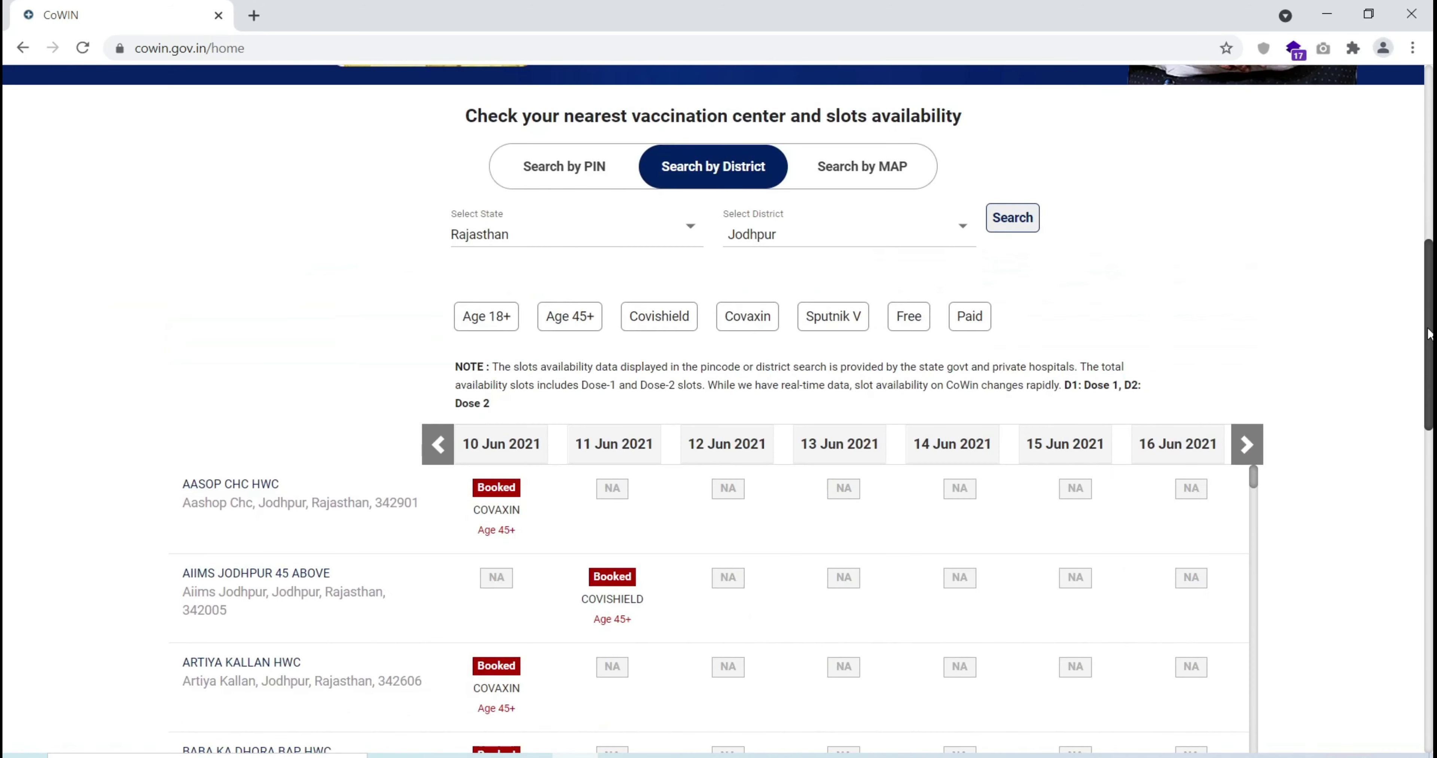
click(502, 329)
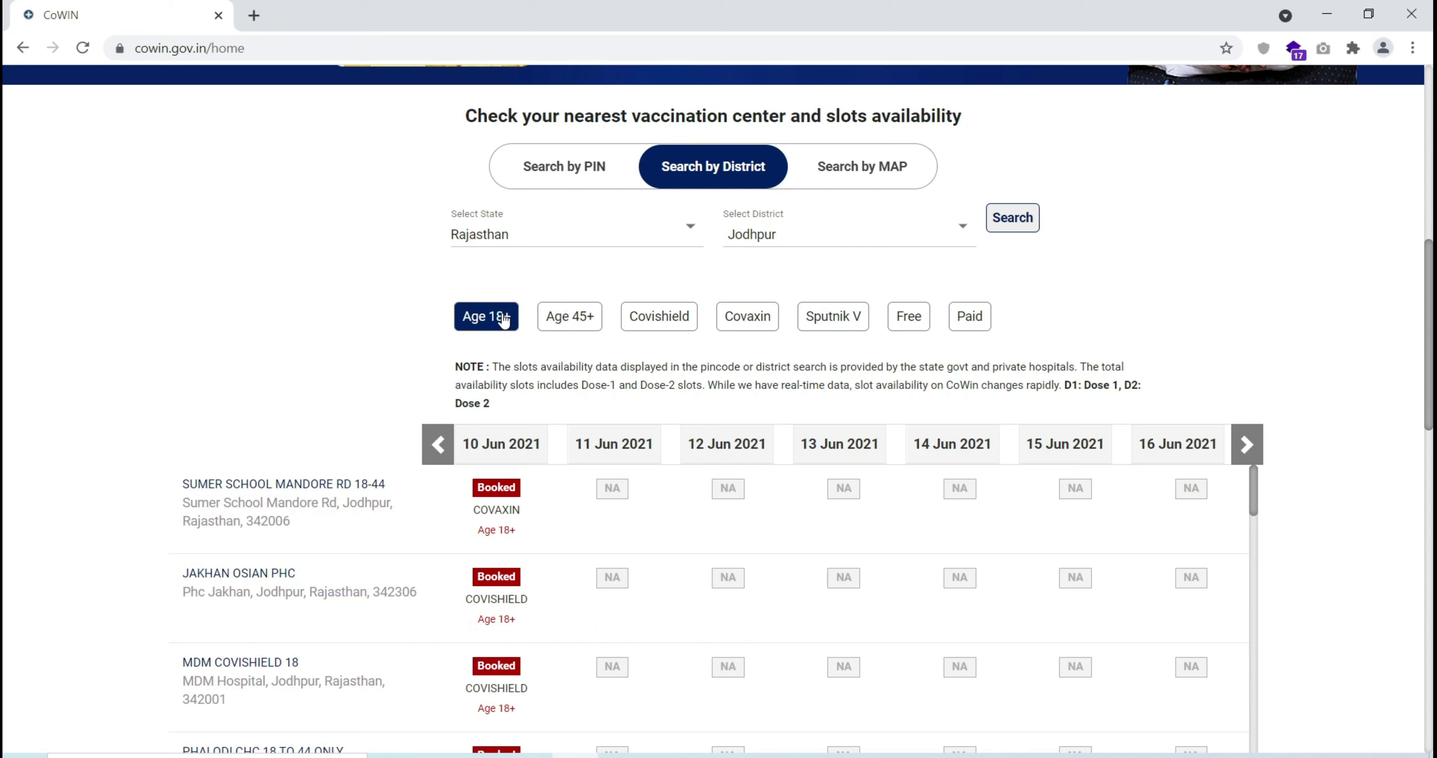
click(672, 327)
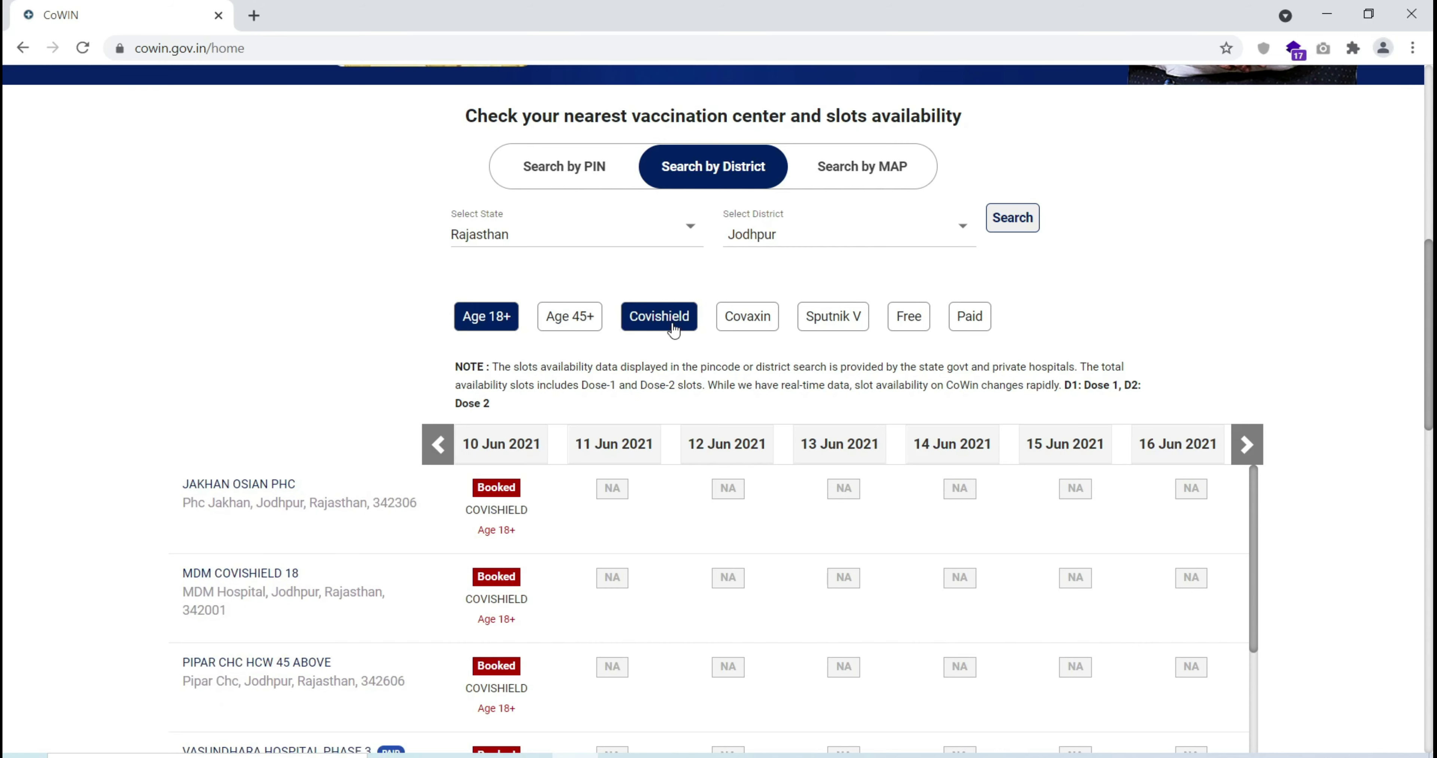
click(754, 318)
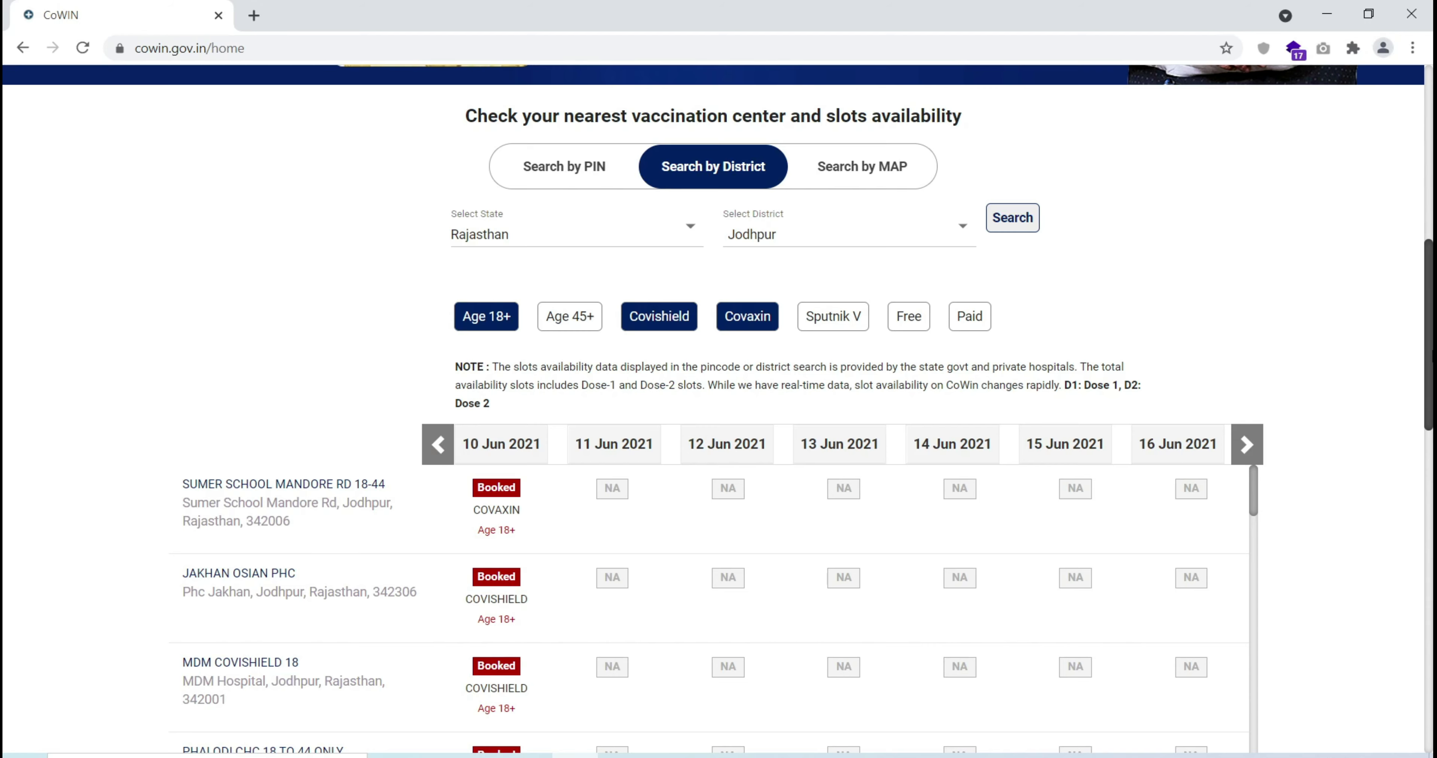
drag(1426, 360, 1428, 385)
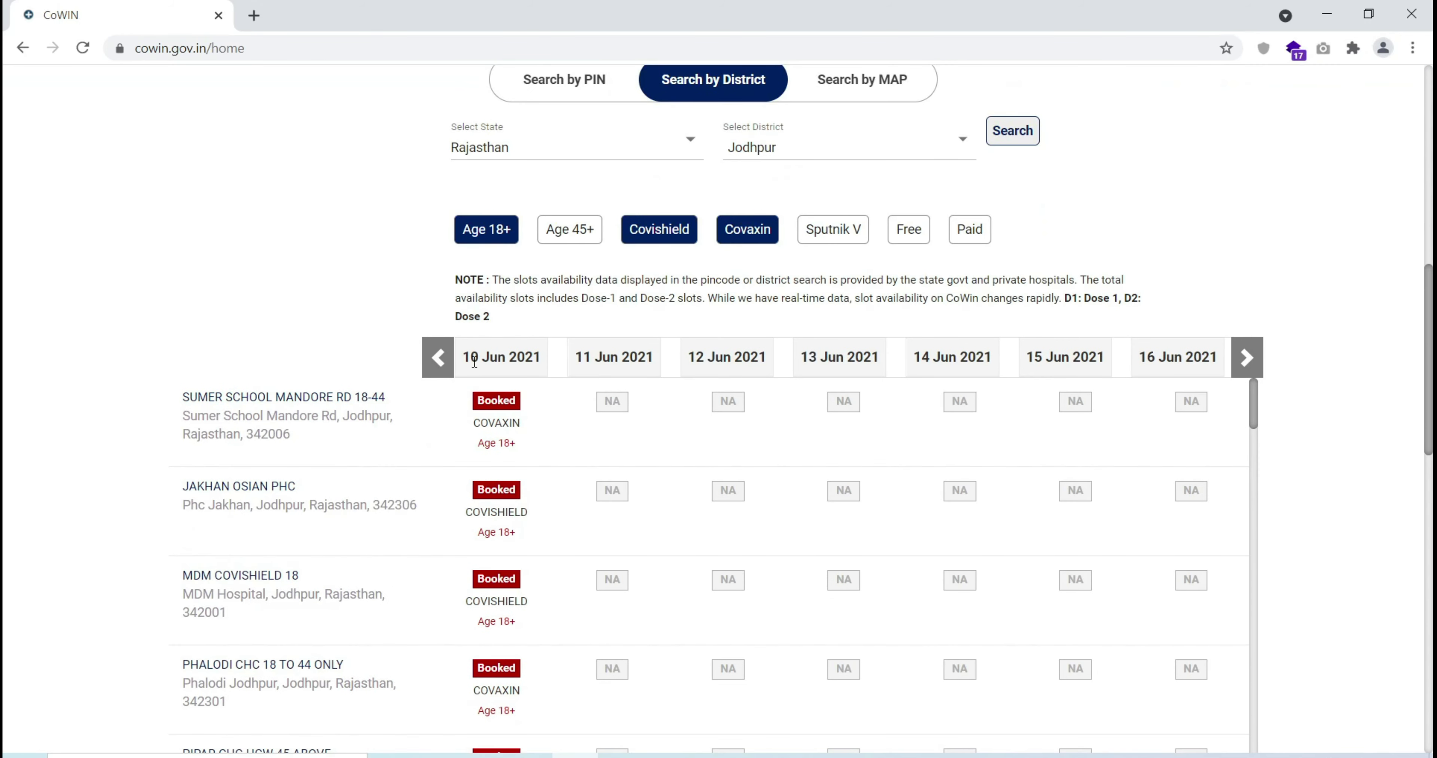
scroll(737, 536, down, 6)
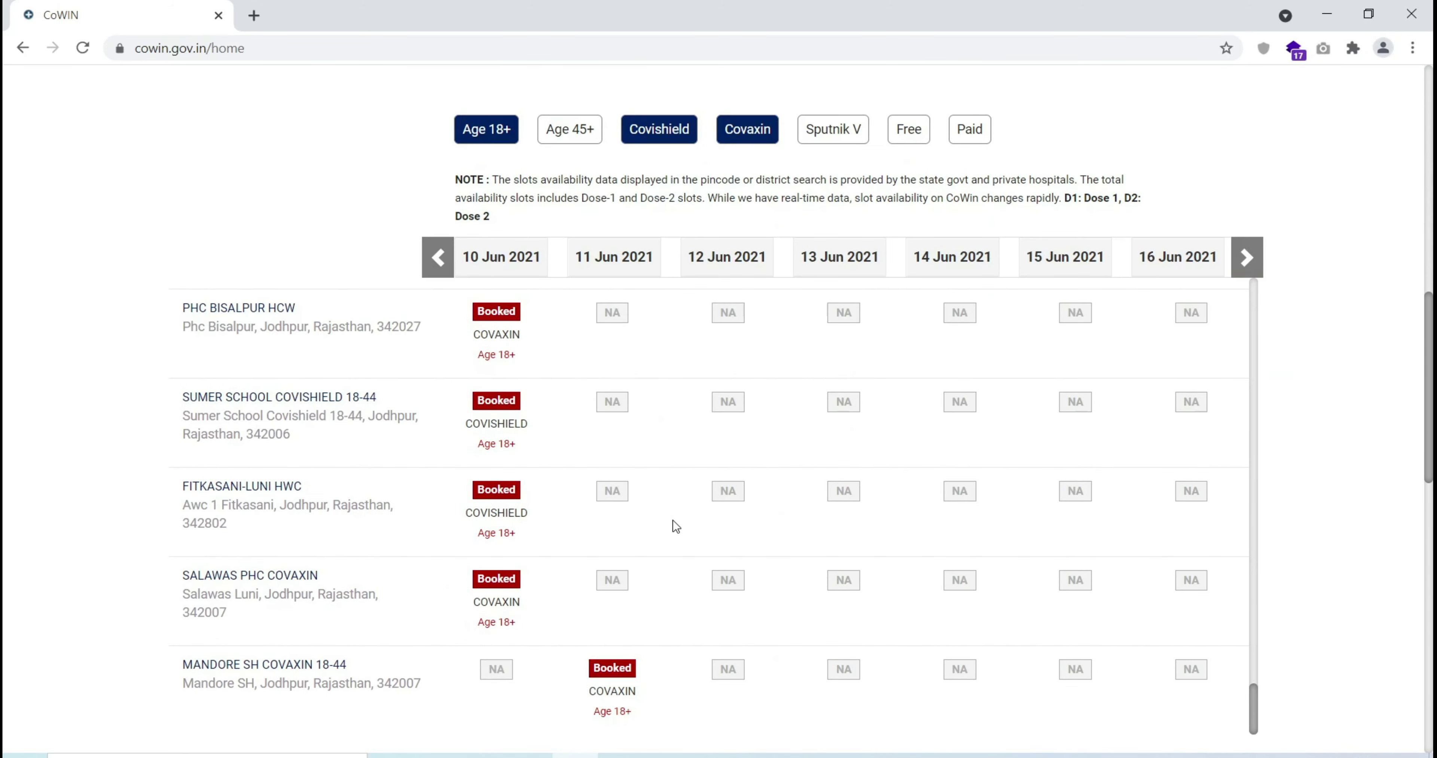
scroll(674, 528, up, 10)
scroll(1023, 508, up, 9)
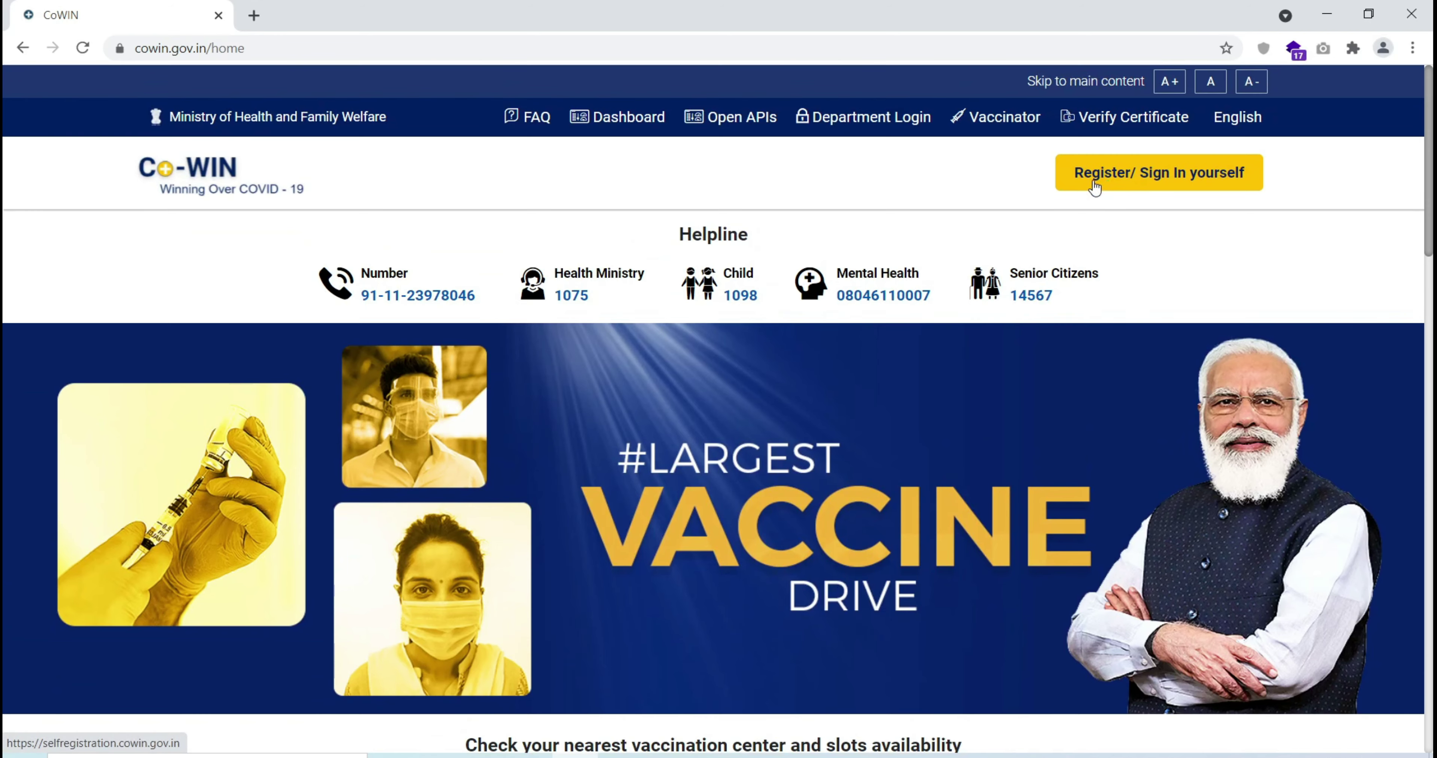
Go to Register / Sign In yourself and start entering the mobile number
click(1133, 178)
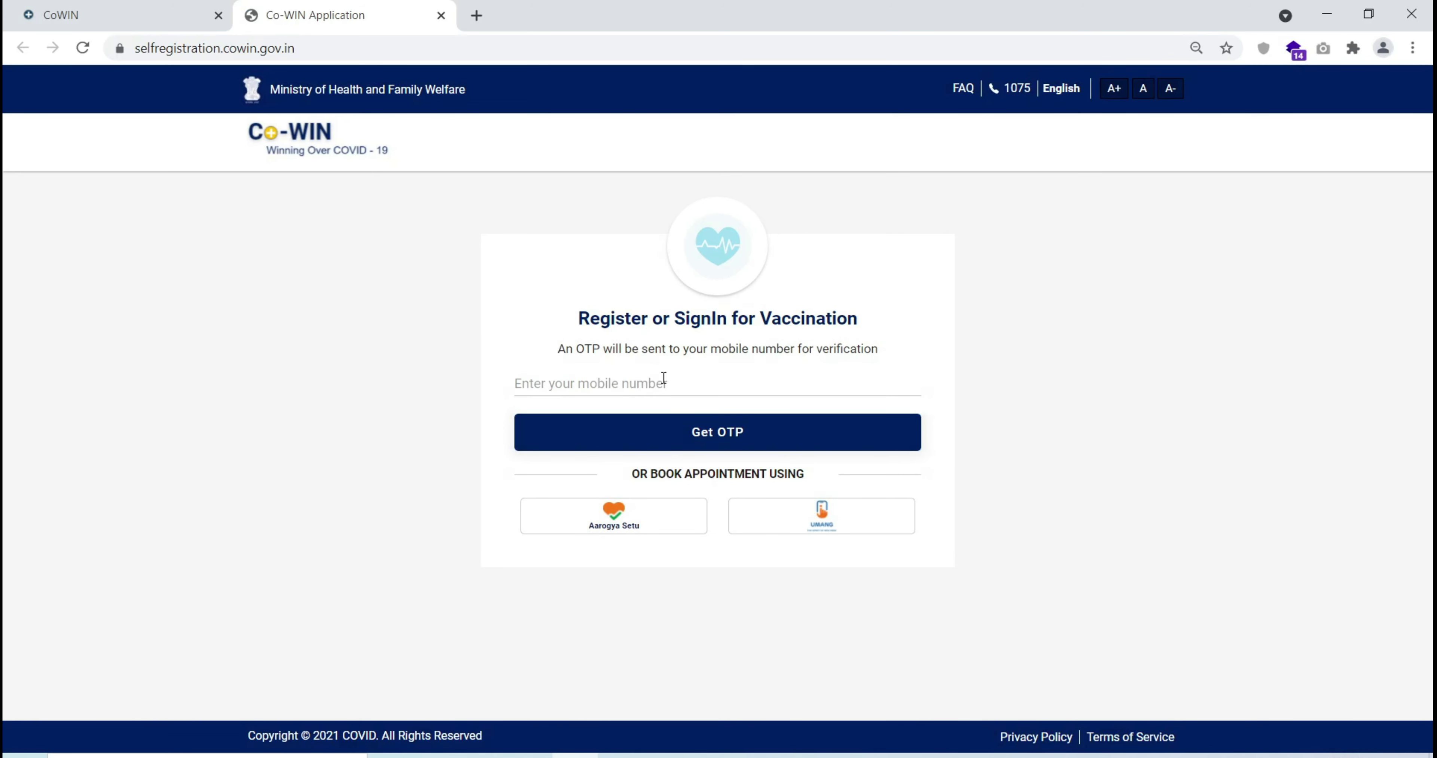
click(552, 384)
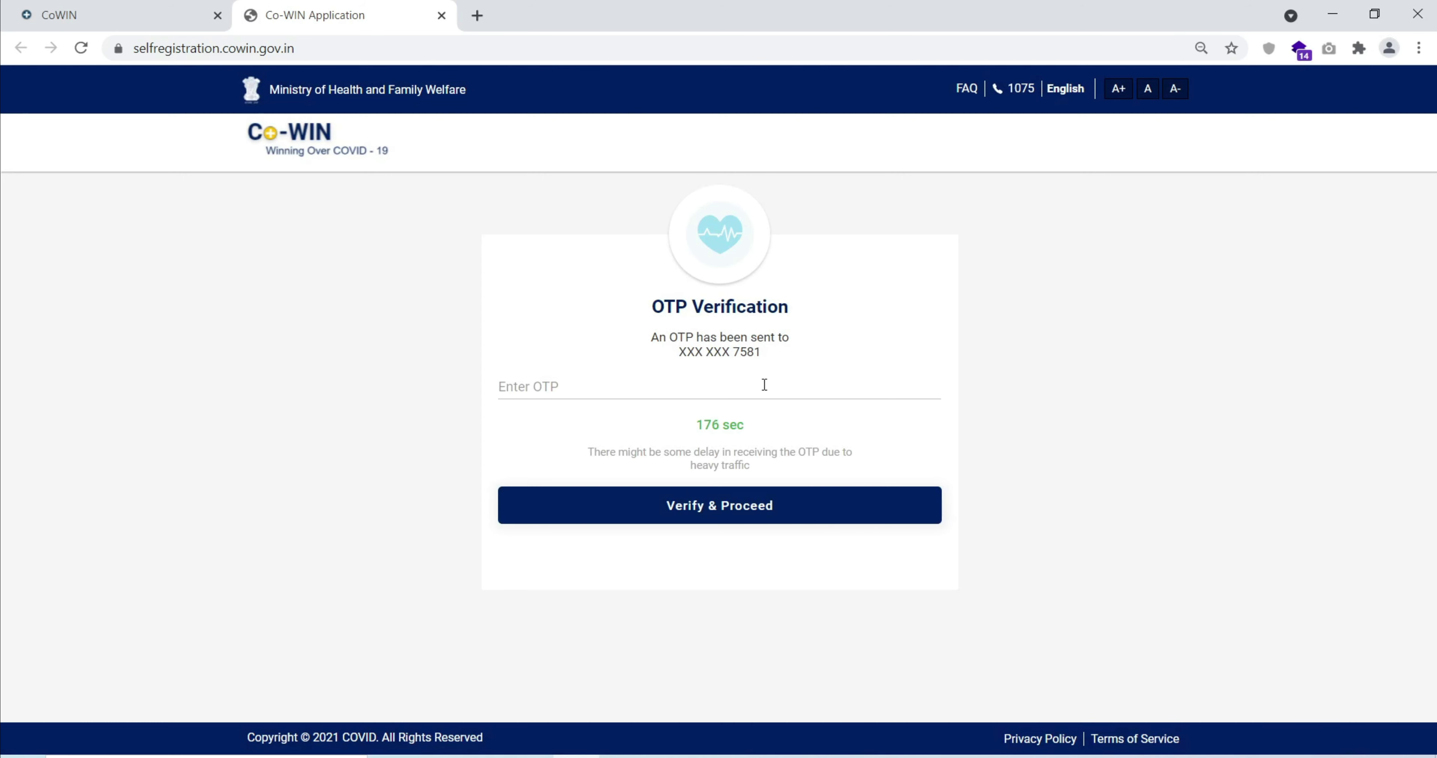
Enter the received OTP and verify to reach the Account Details dashboard
click(763, 384)
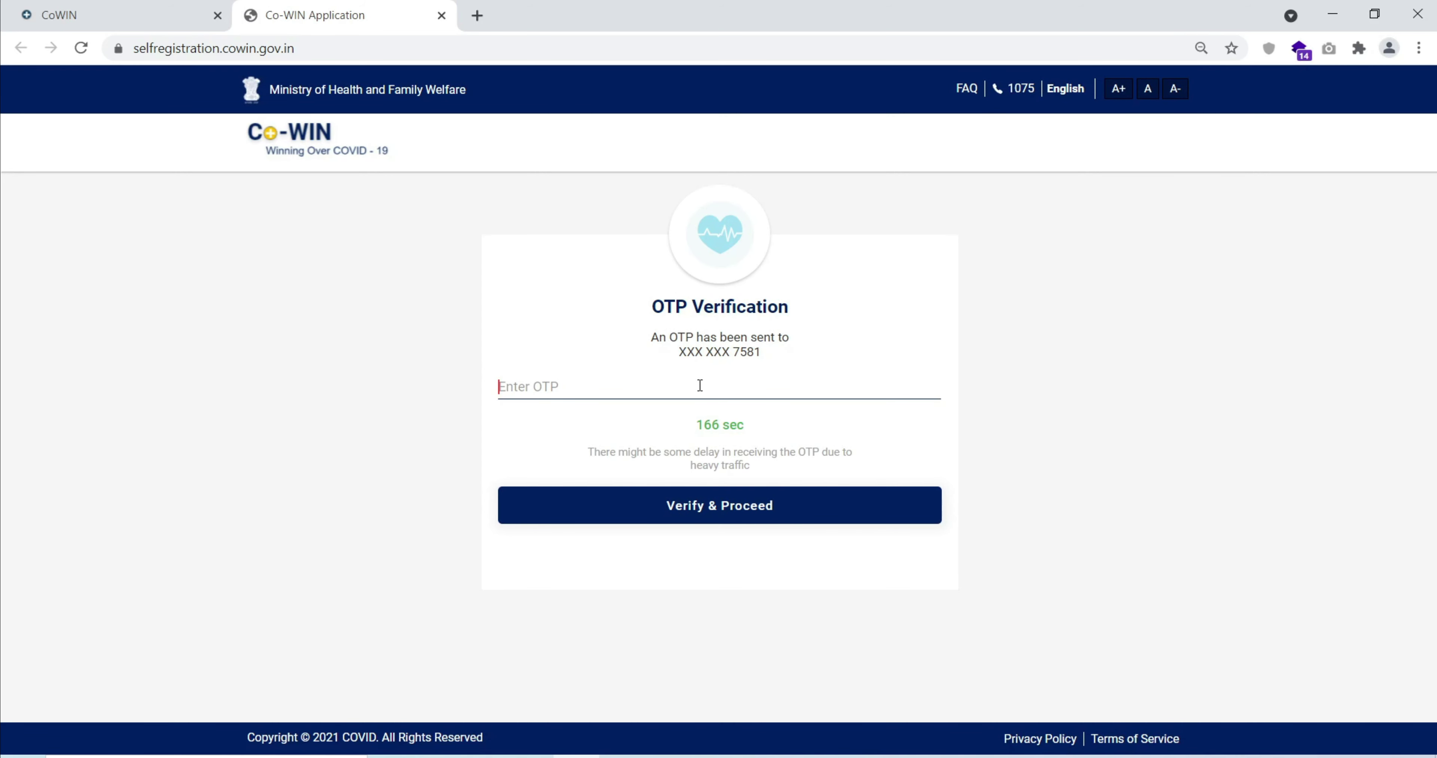
click(691, 511)
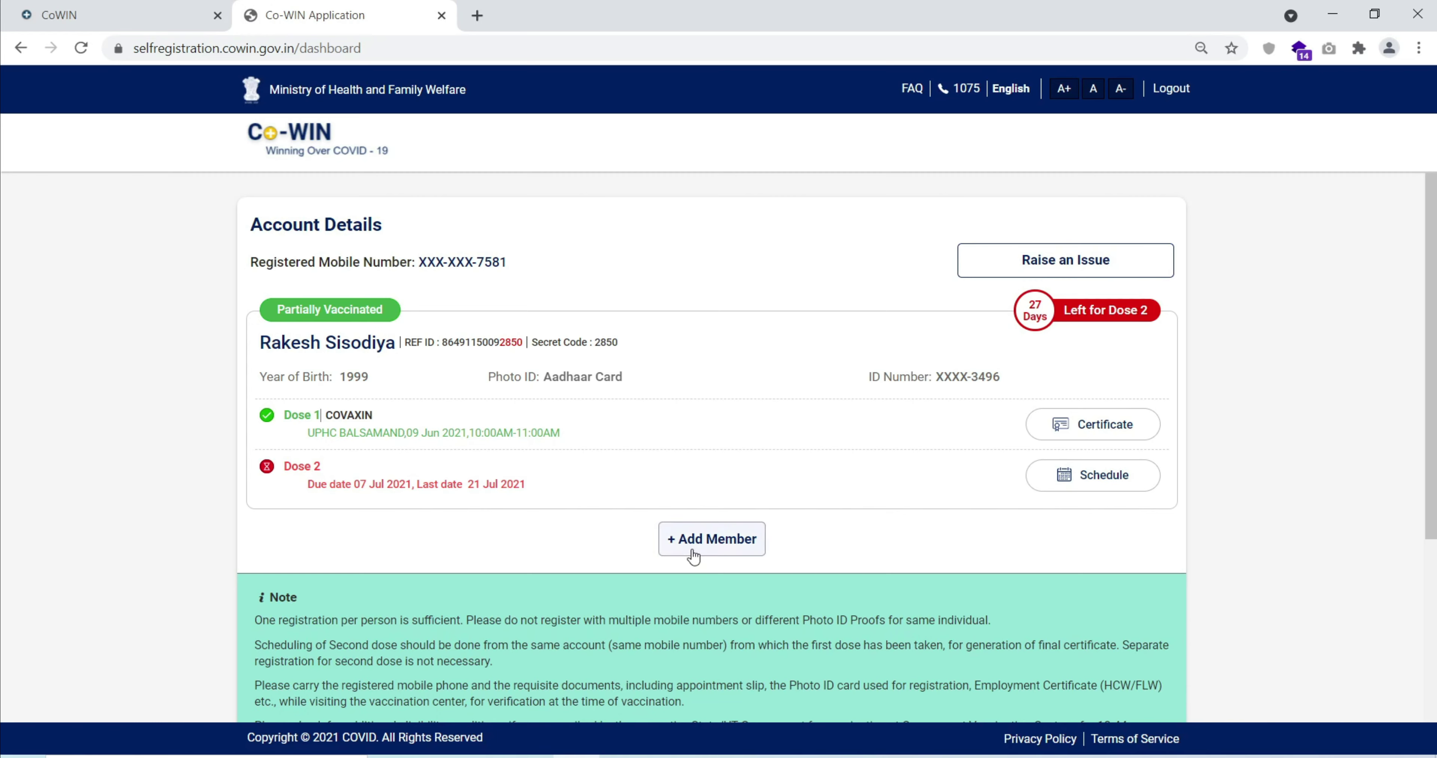
Open the add-member form and choose Aadhaar Card as the photo ID proof
click(725, 547)
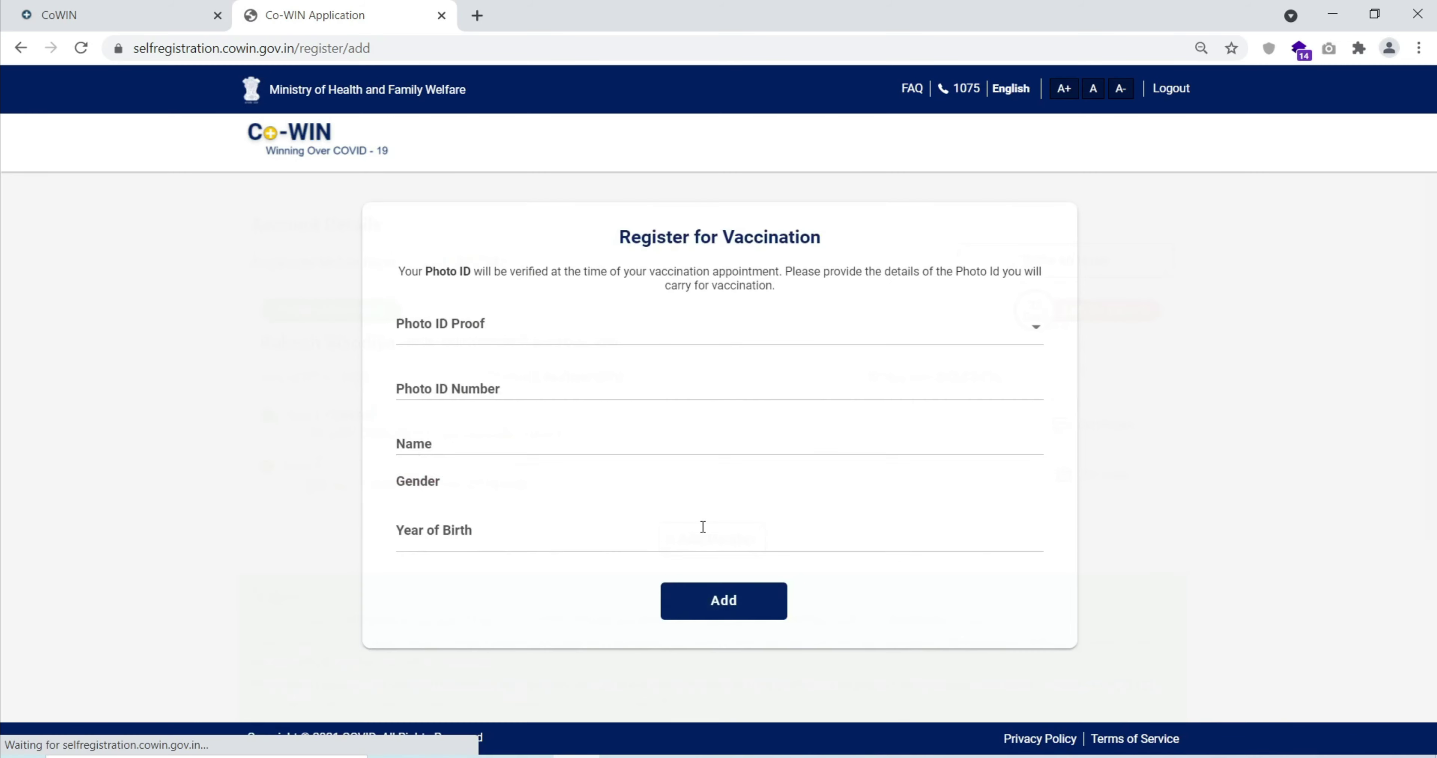
click(435, 331)
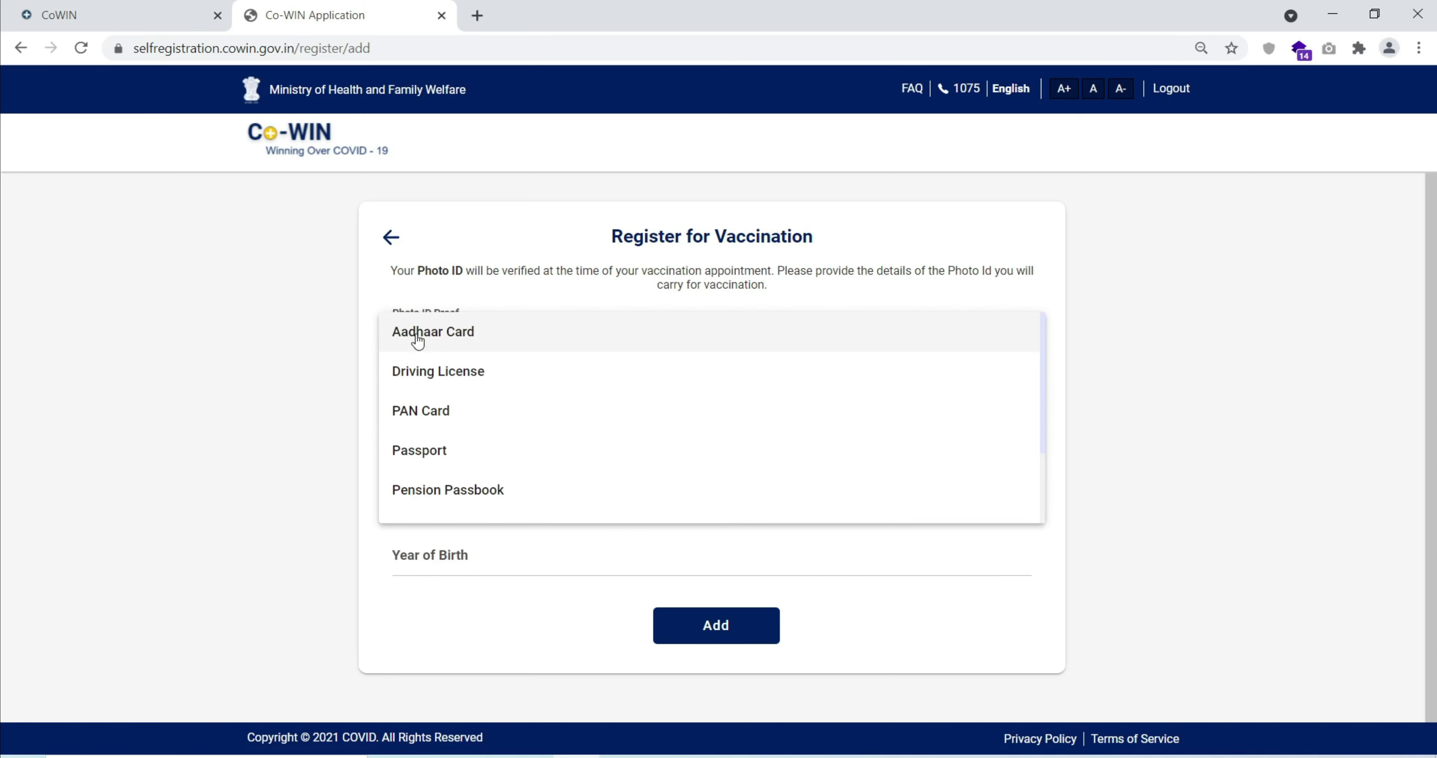
click(418, 341)
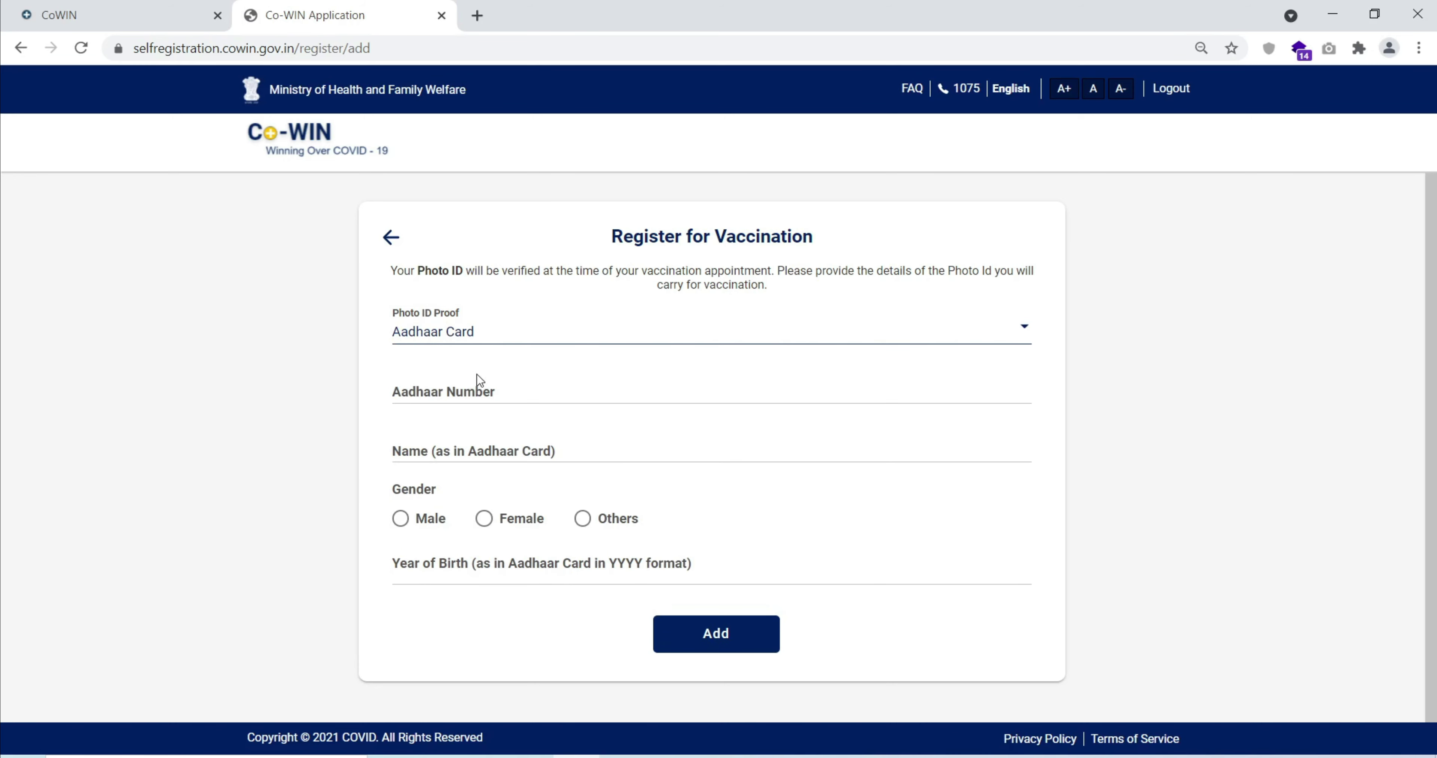
click(515, 381)
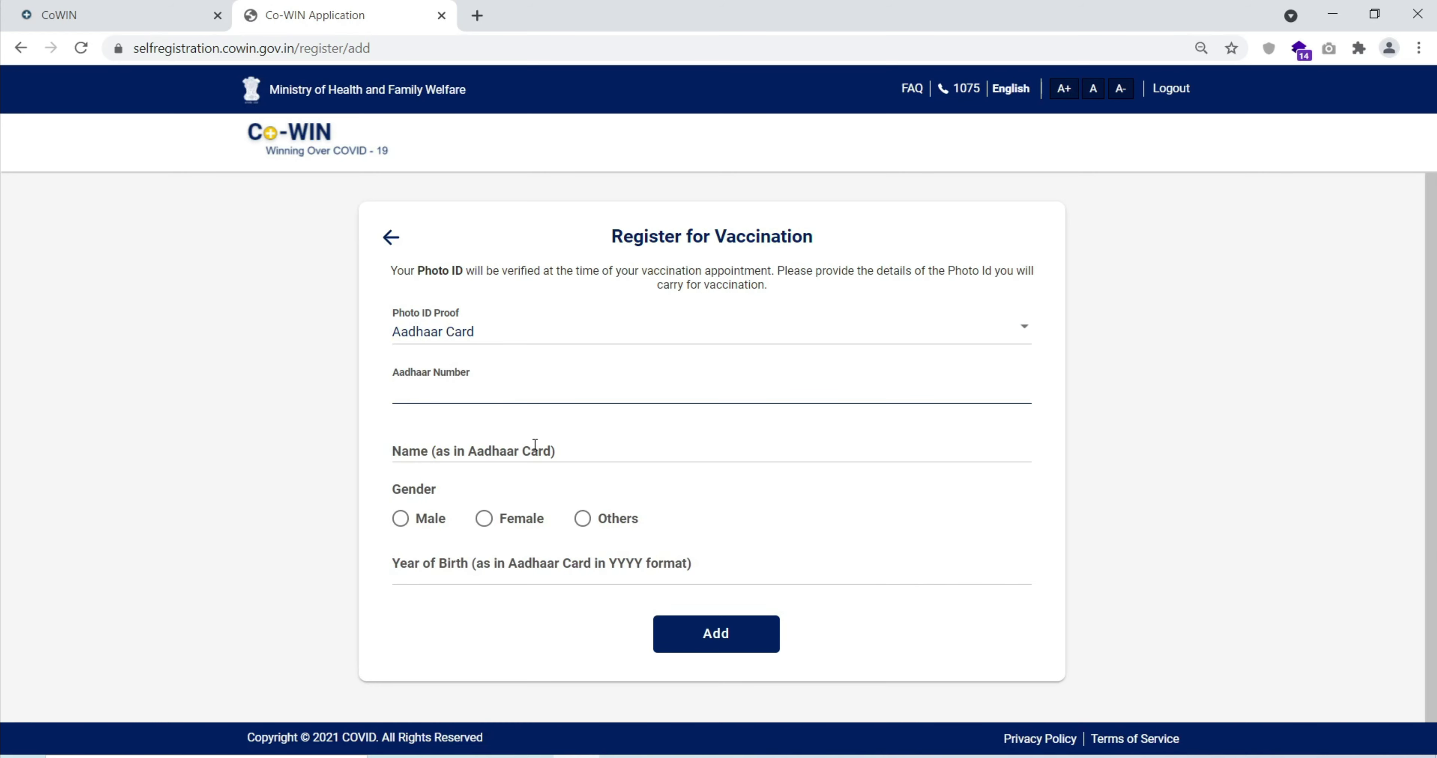
Fill in the member's name, gender Male and birth year 1996, then add them
click(509, 449)
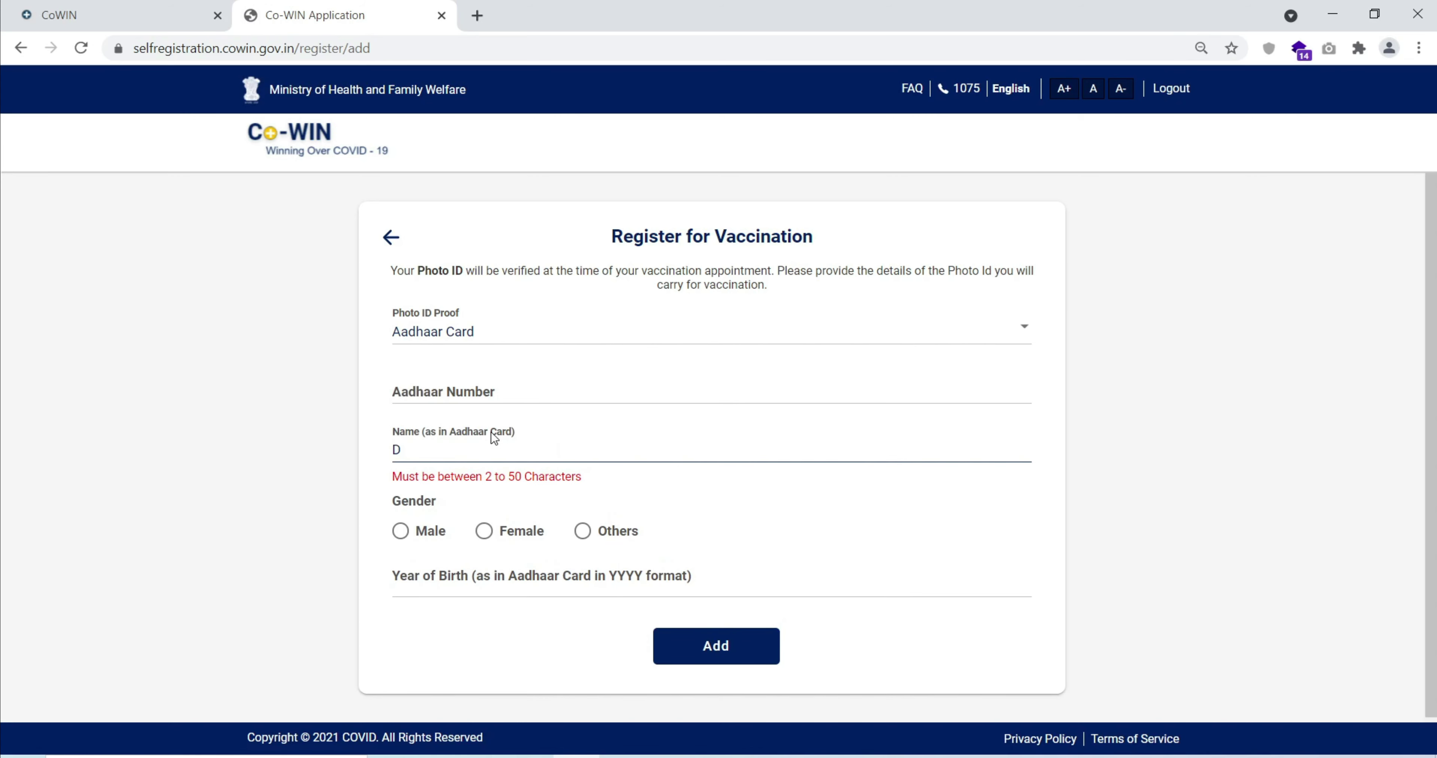
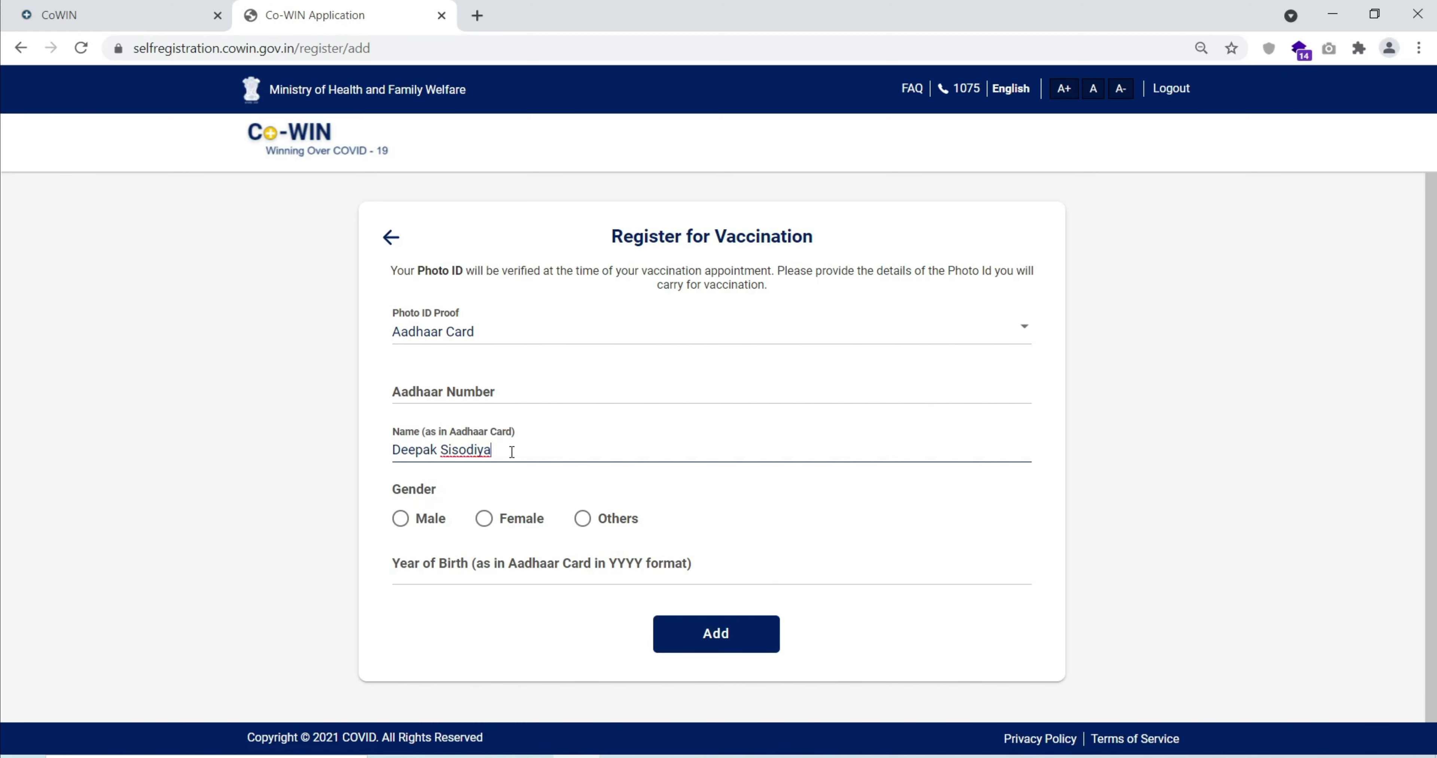
click(401, 521)
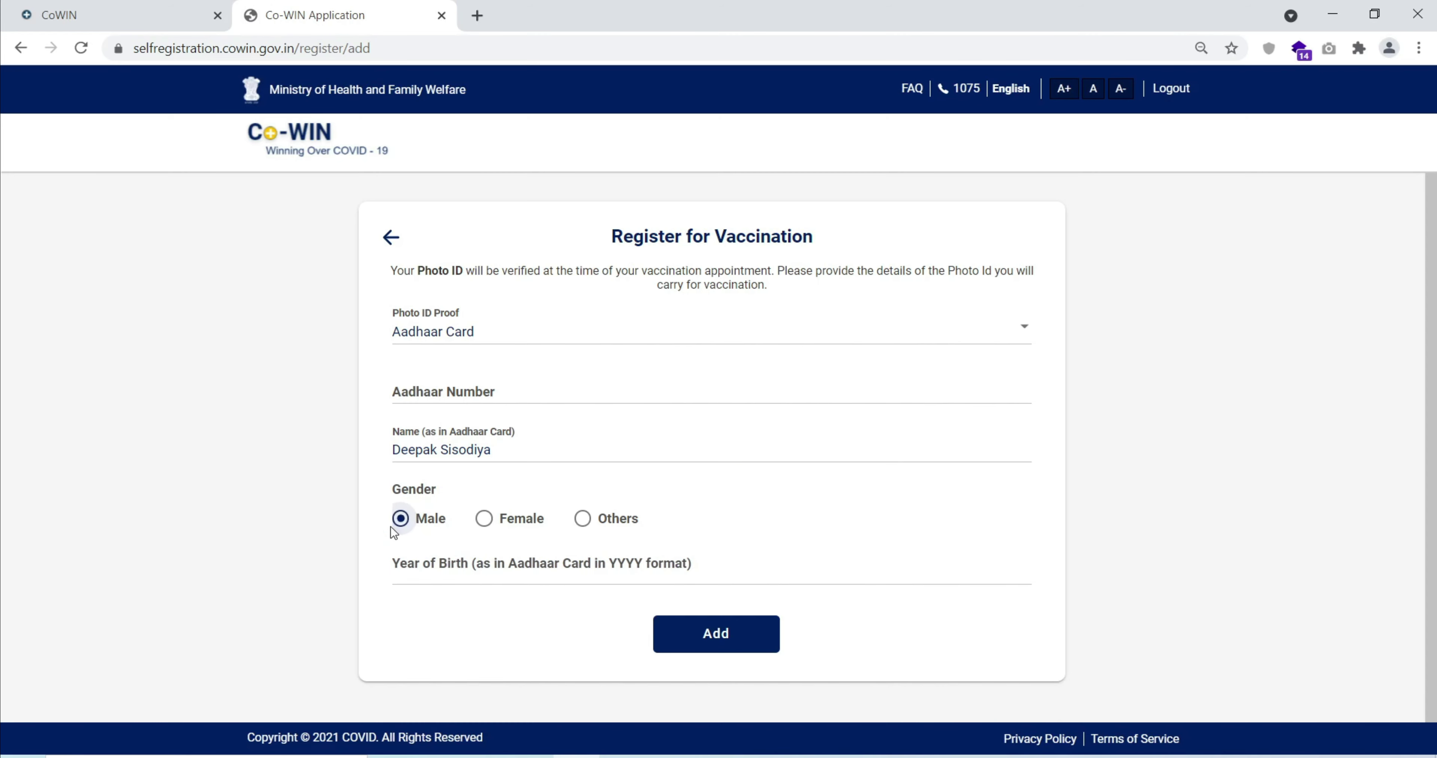
click(471, 566)
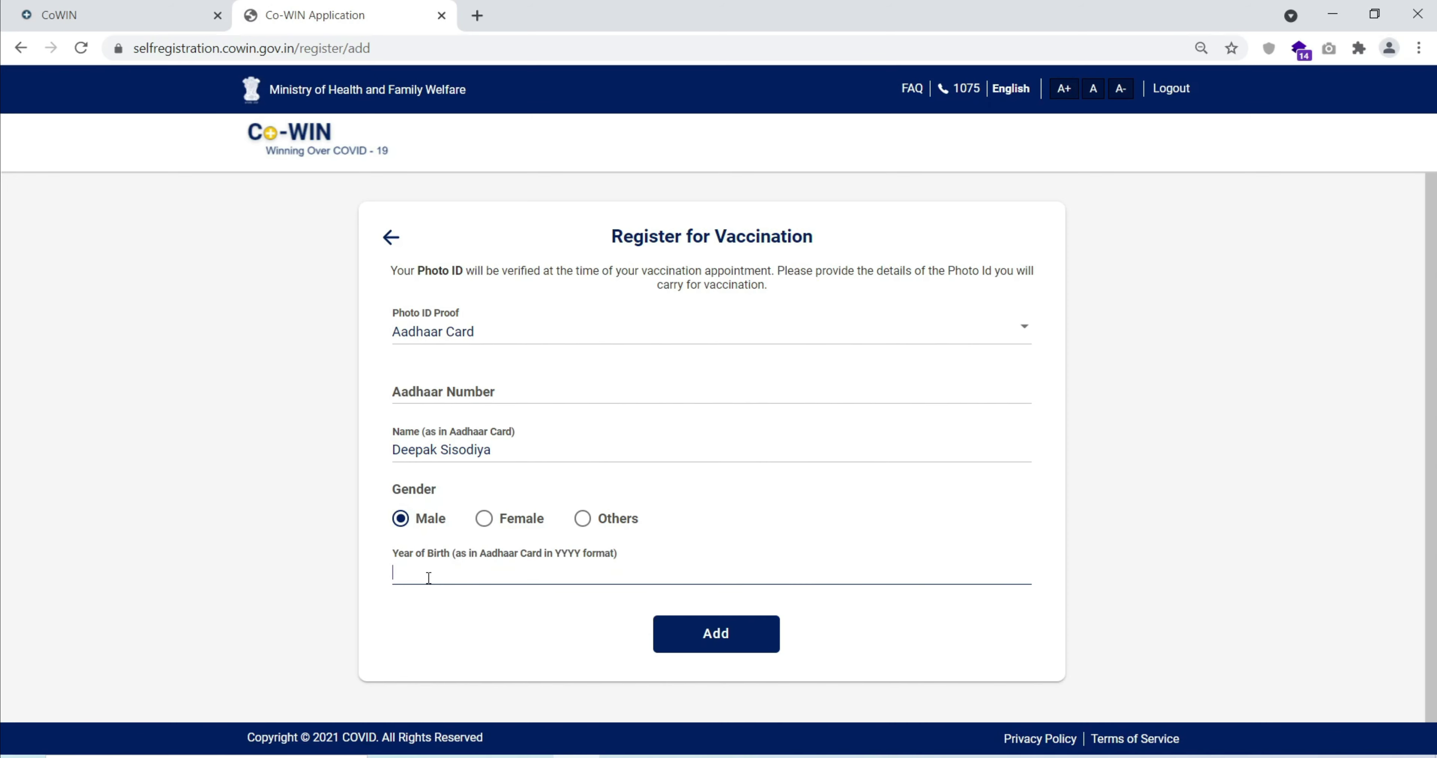
text(1996)
click(665, 653)
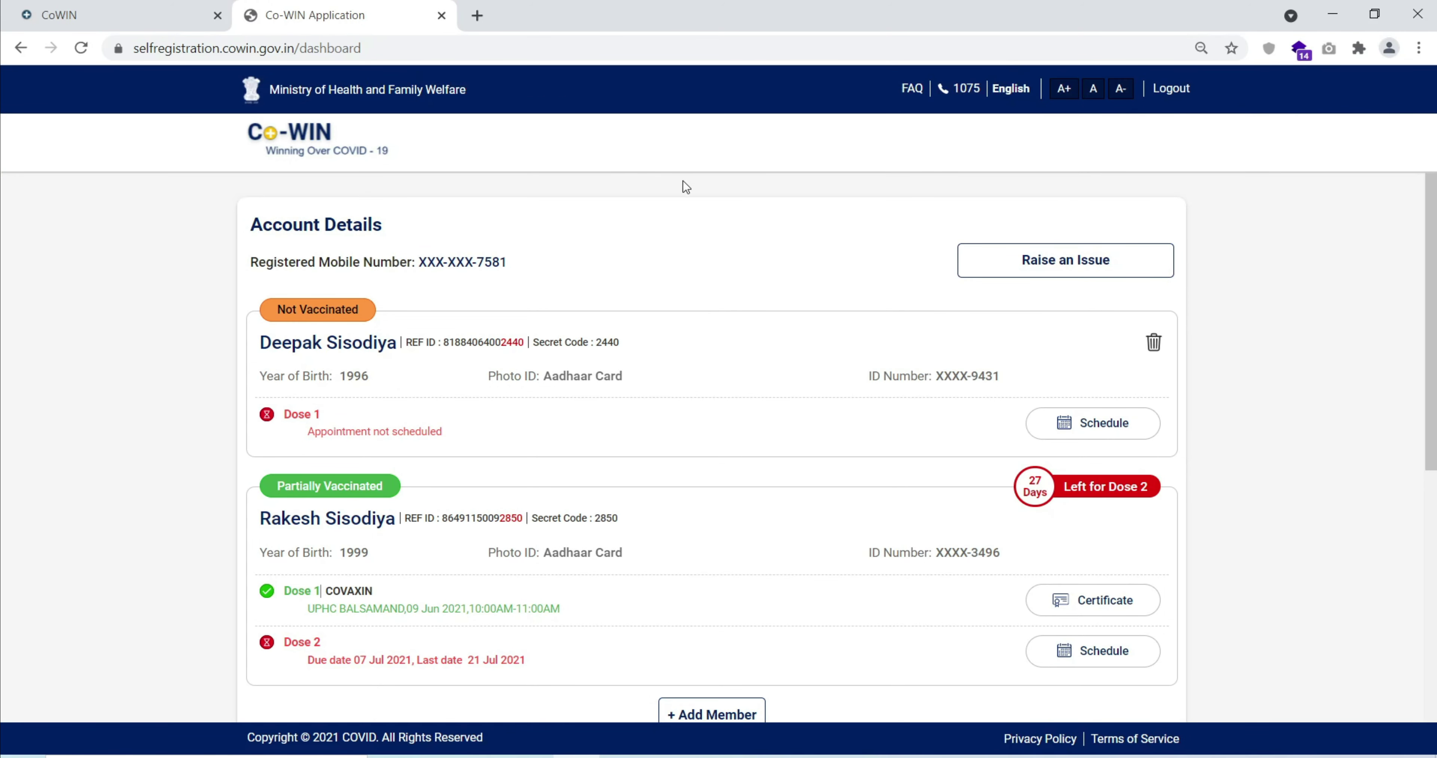
Schedule Dose 1 for the new member and switch the slot search to By District
scroll(670, 361, down, 5)
scroll(670, 364, up, 5)
click(1092, 423)
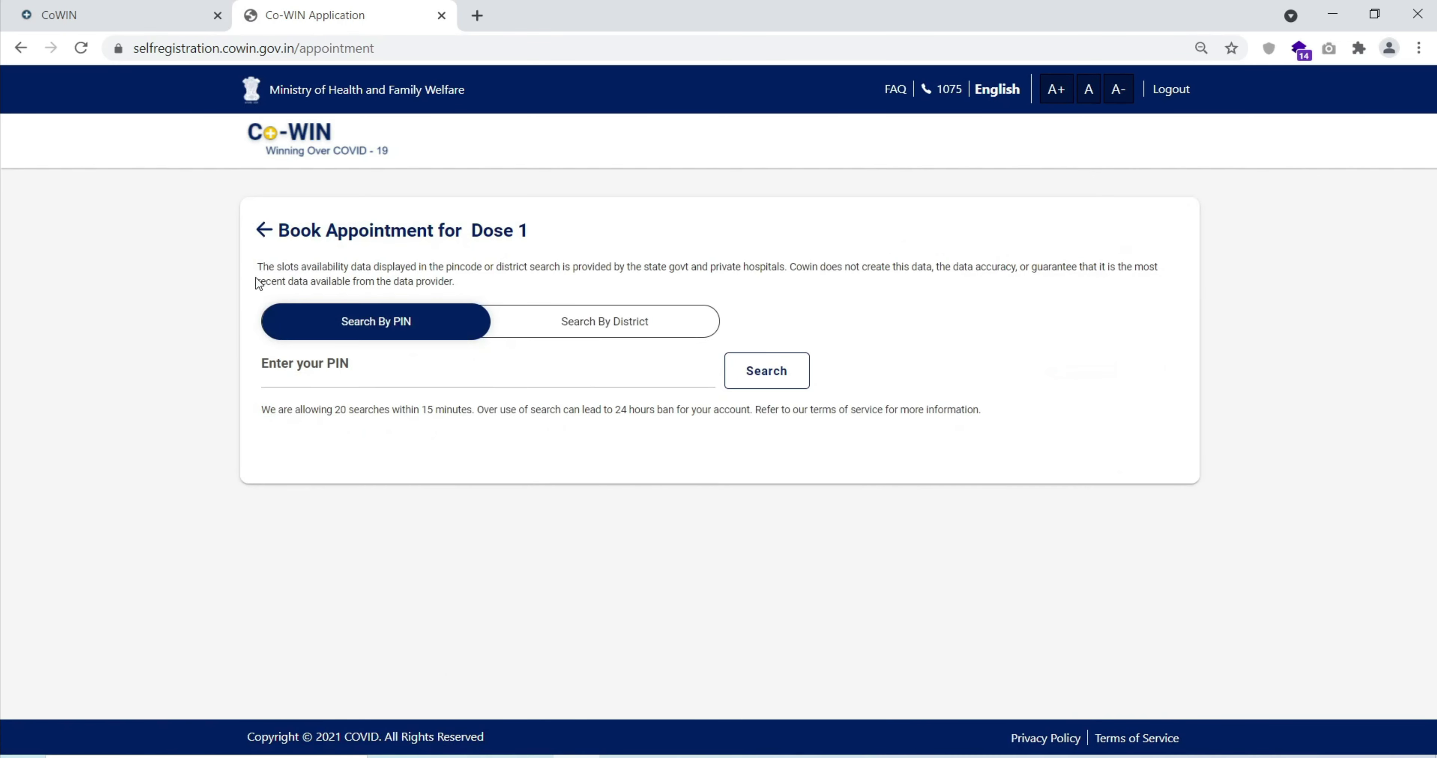
click(586, 330)
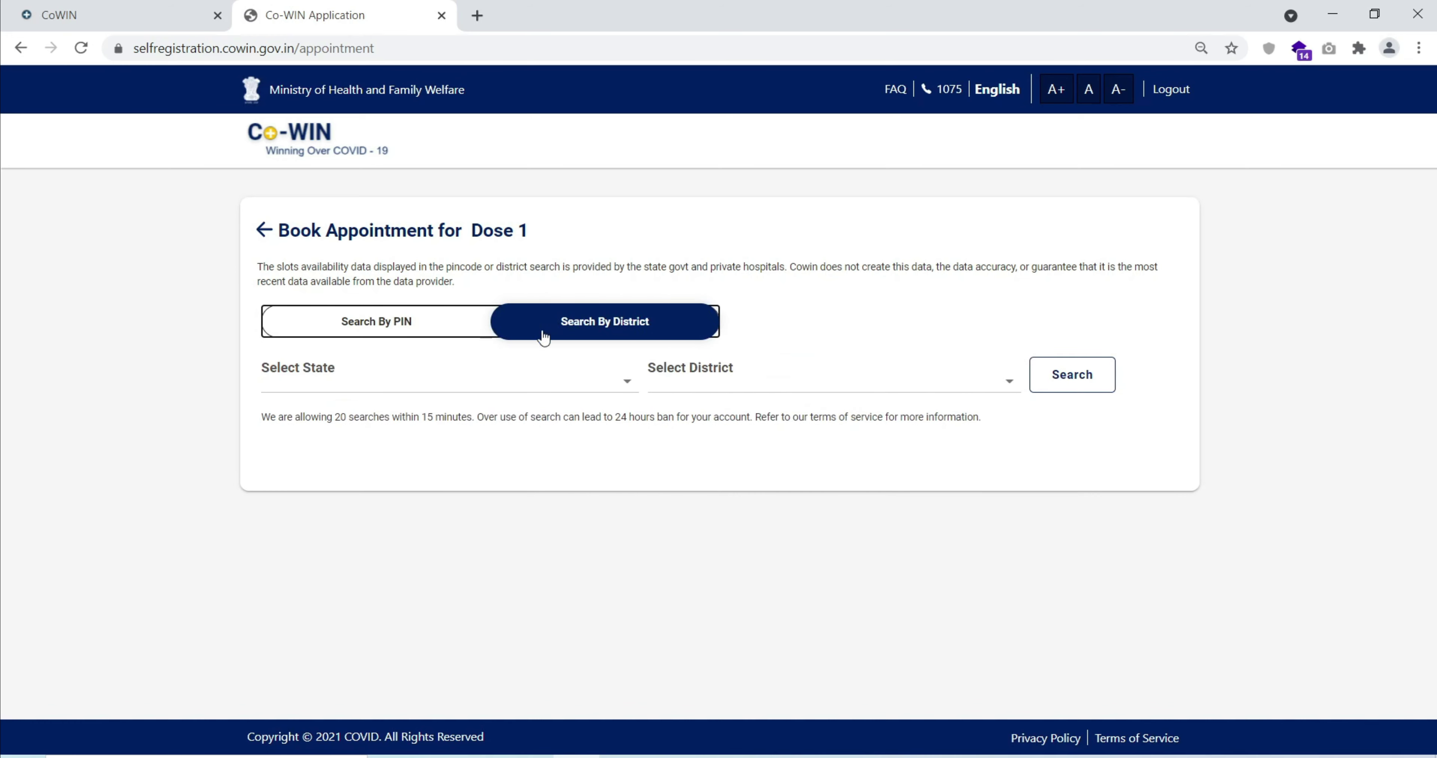
Search Dose 1 slots for Rajasthan state, Jodhpur district
click(478, 386)
text(r)
key(Return)
click(748, 386)
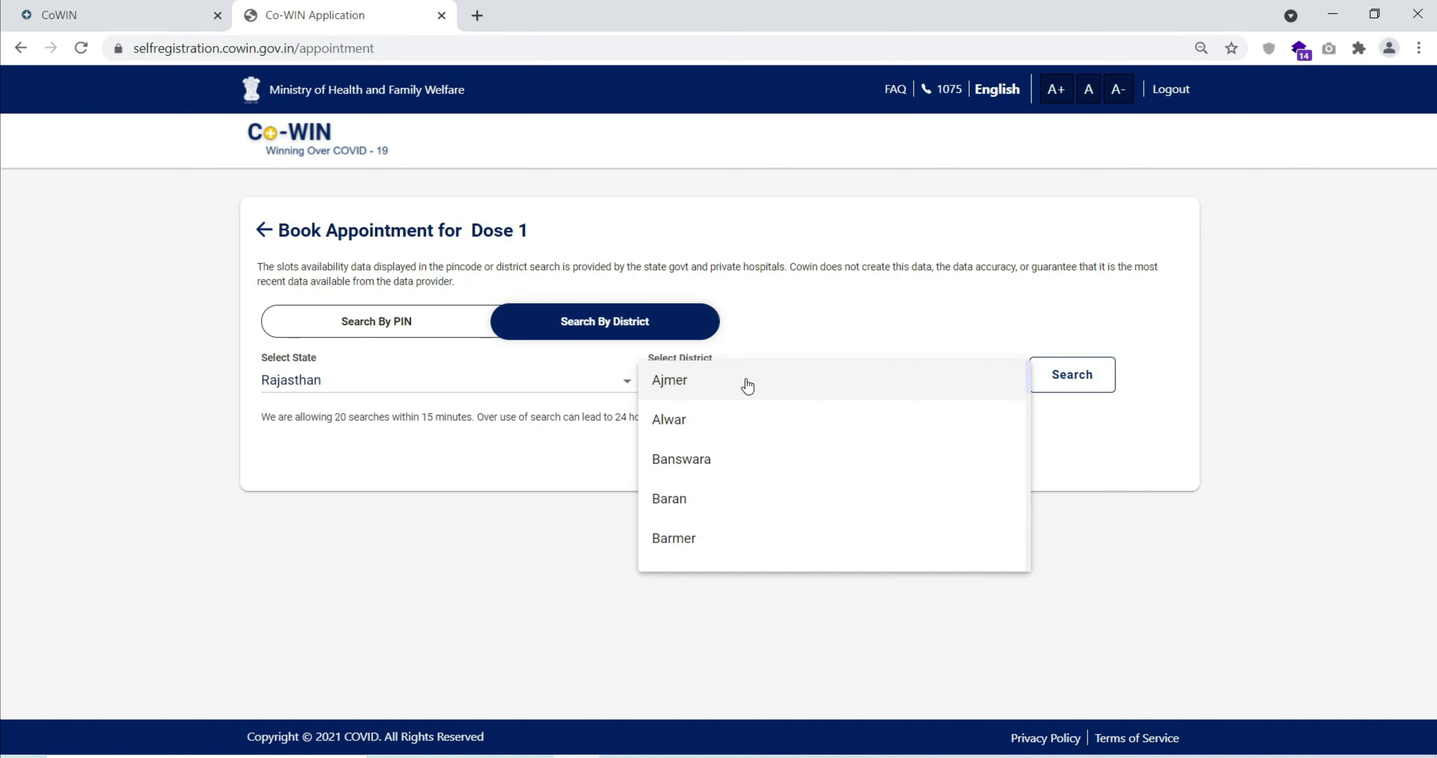
scroll(748, 386, down, 10)
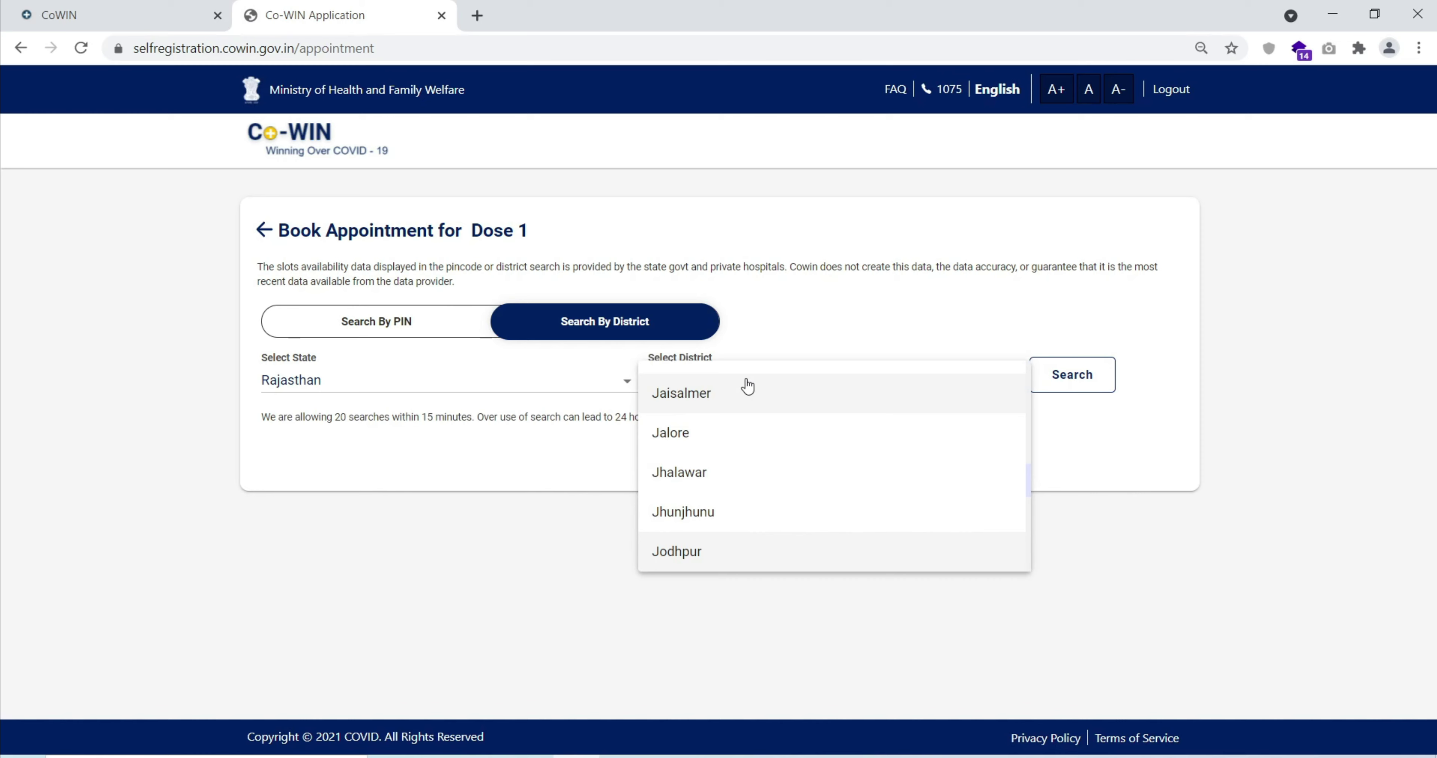
click(731, 544)
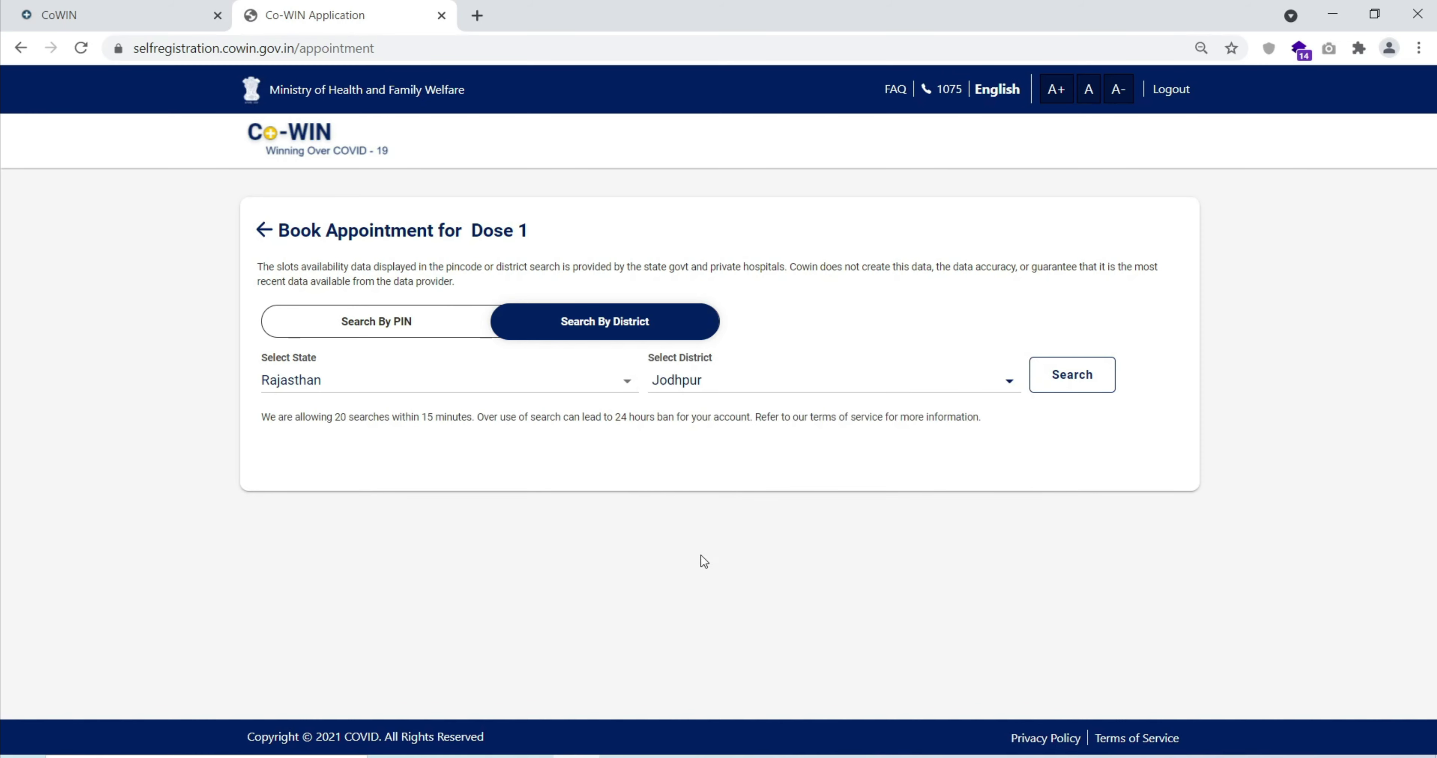
click(1070, 388)
scroll(1070, 389, down, 5)
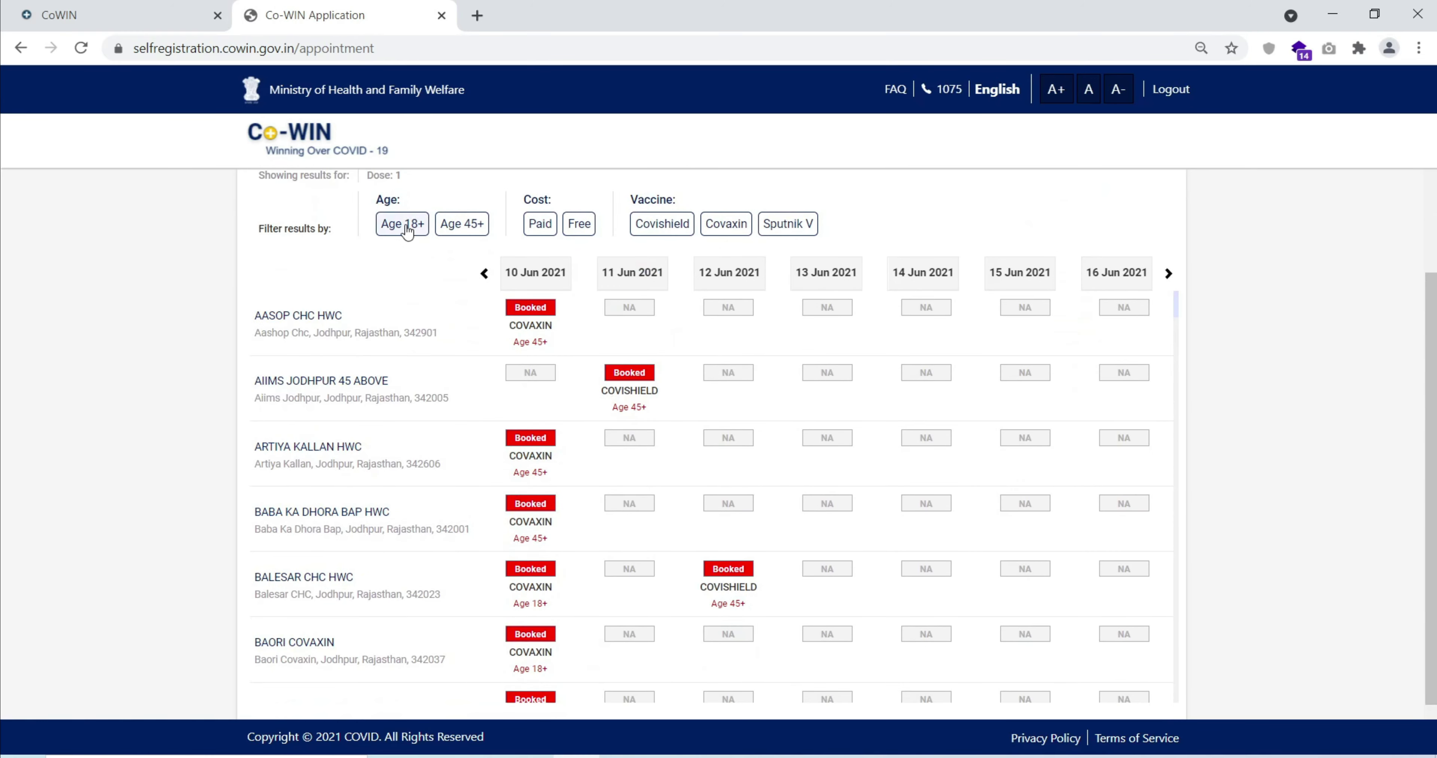
In the Notepad notes, highlight the Telegram group line and the under45.in address
key(alt+Tab)
drag(302, 338, 555, 352)
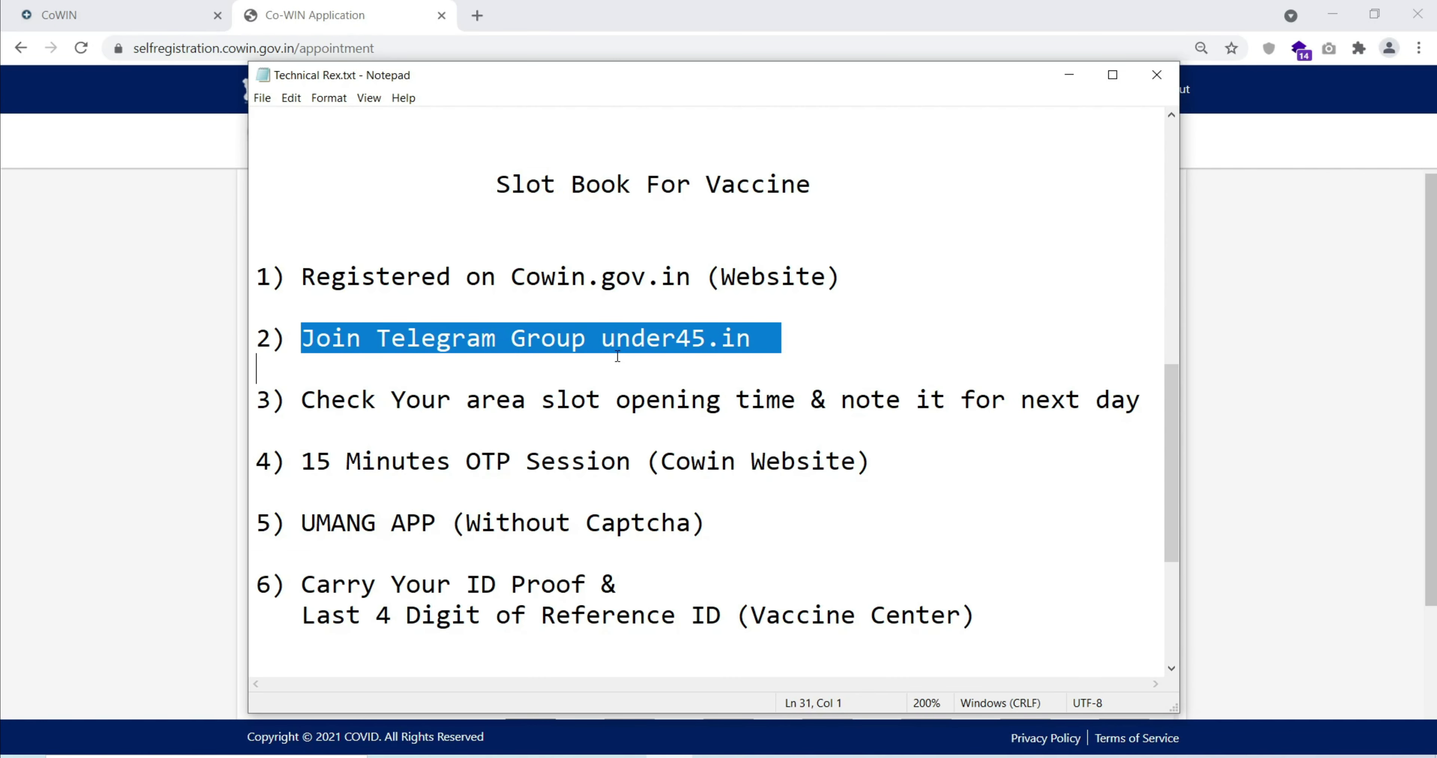
click(773, 341)
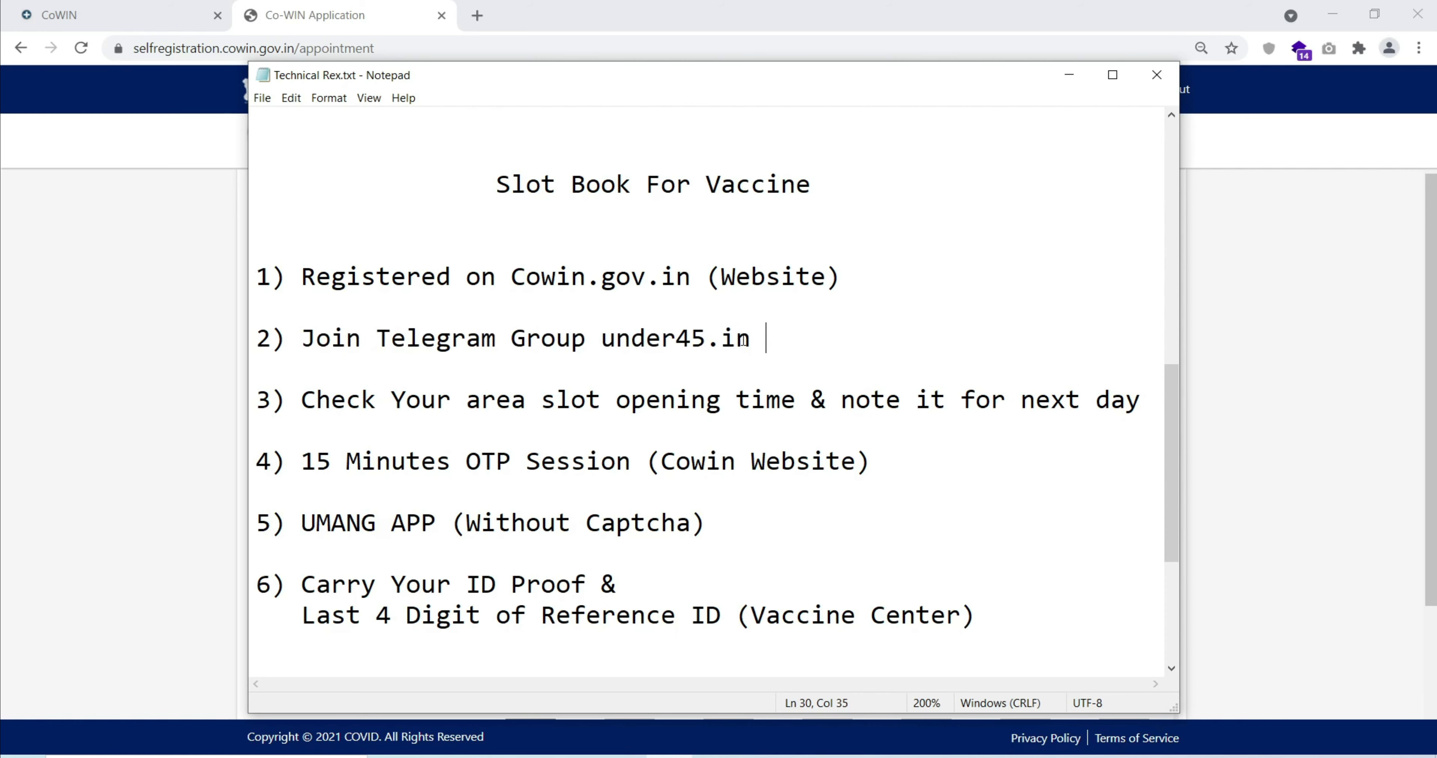
drag(601, 345, 756, 366)
Copy under45.in from the notes and load it in a new Chrome tab
key(ctrl+c)
click(756, 367)
click(477, 15)
key(ctrl+v)
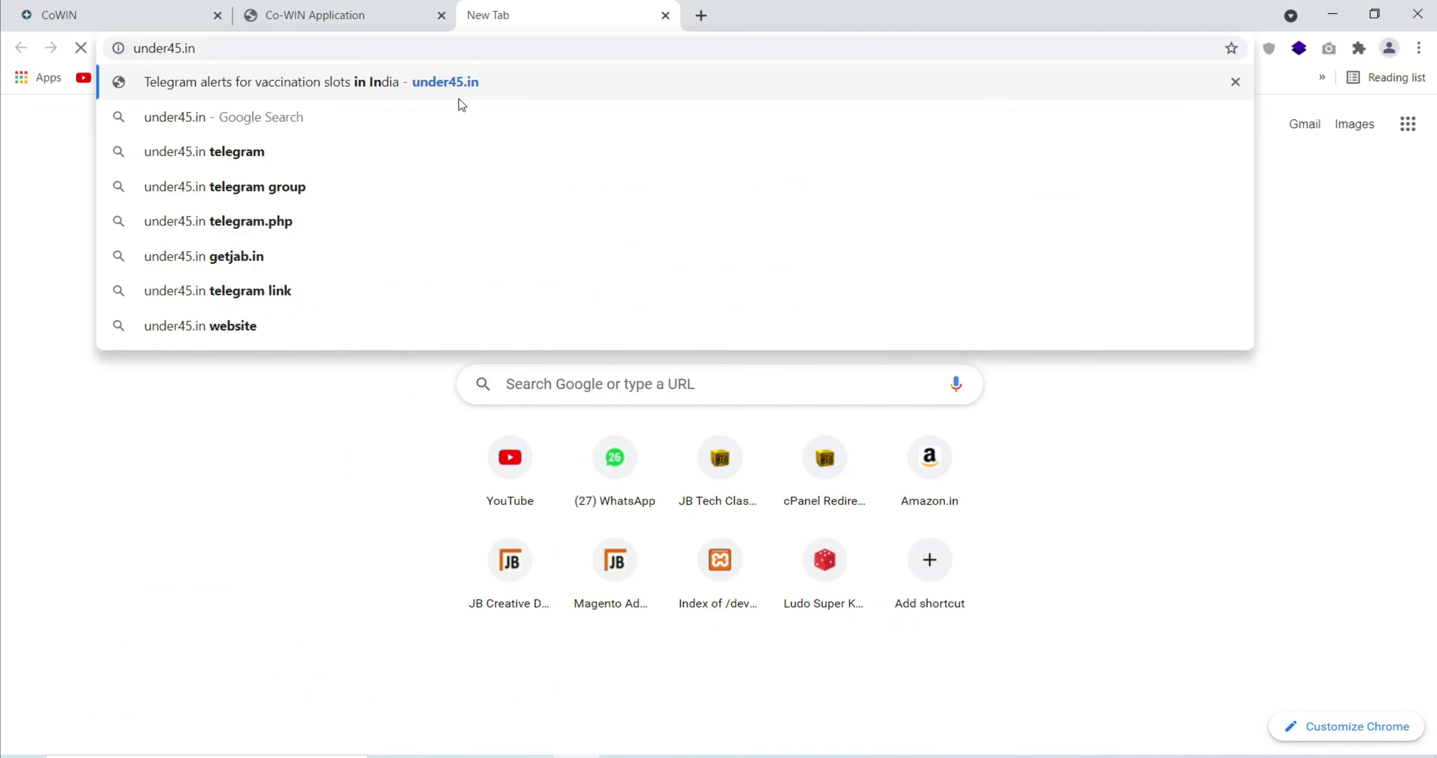
key(Return)
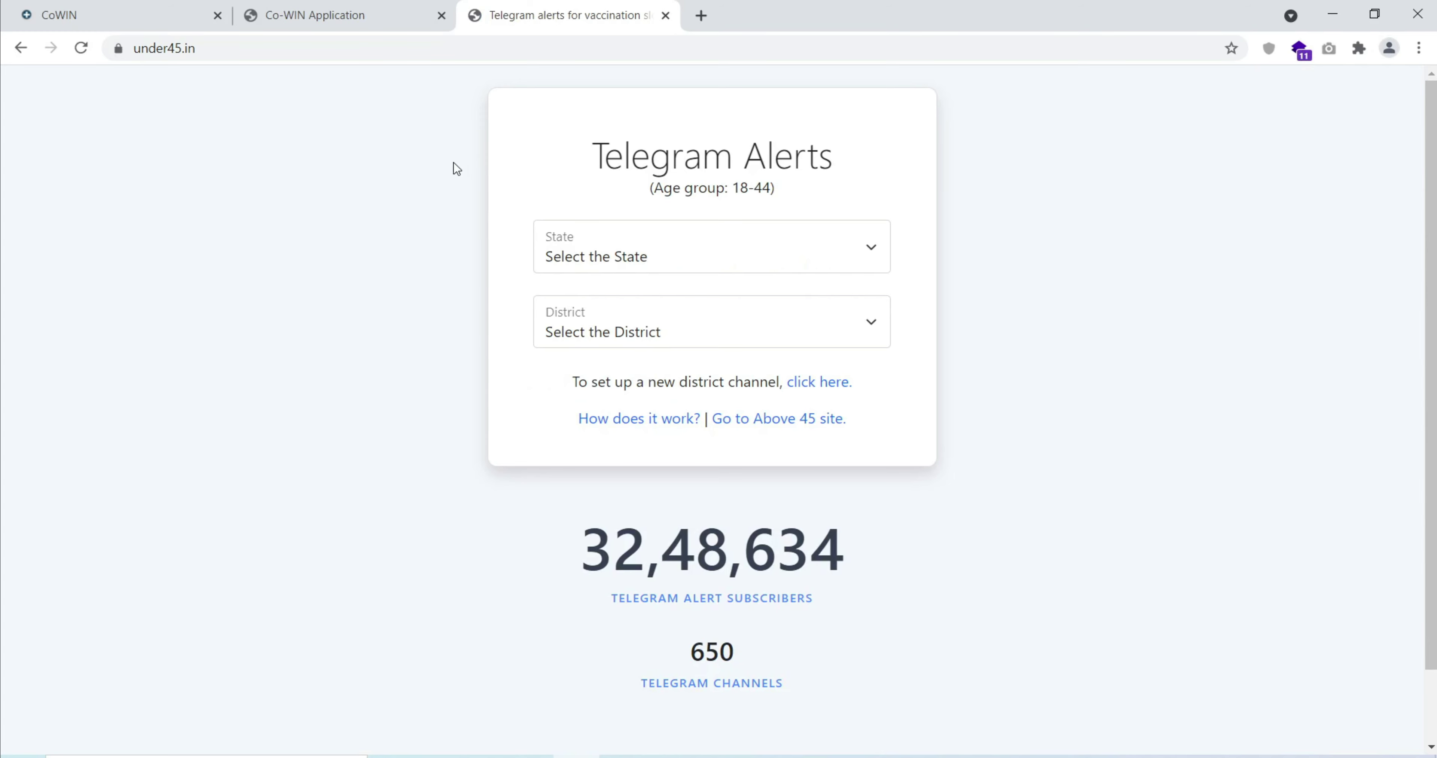
Choose state Rajasthan and district Jodhpur on under45.in
click(609, 257)
scroll(642, 488, down, 8)
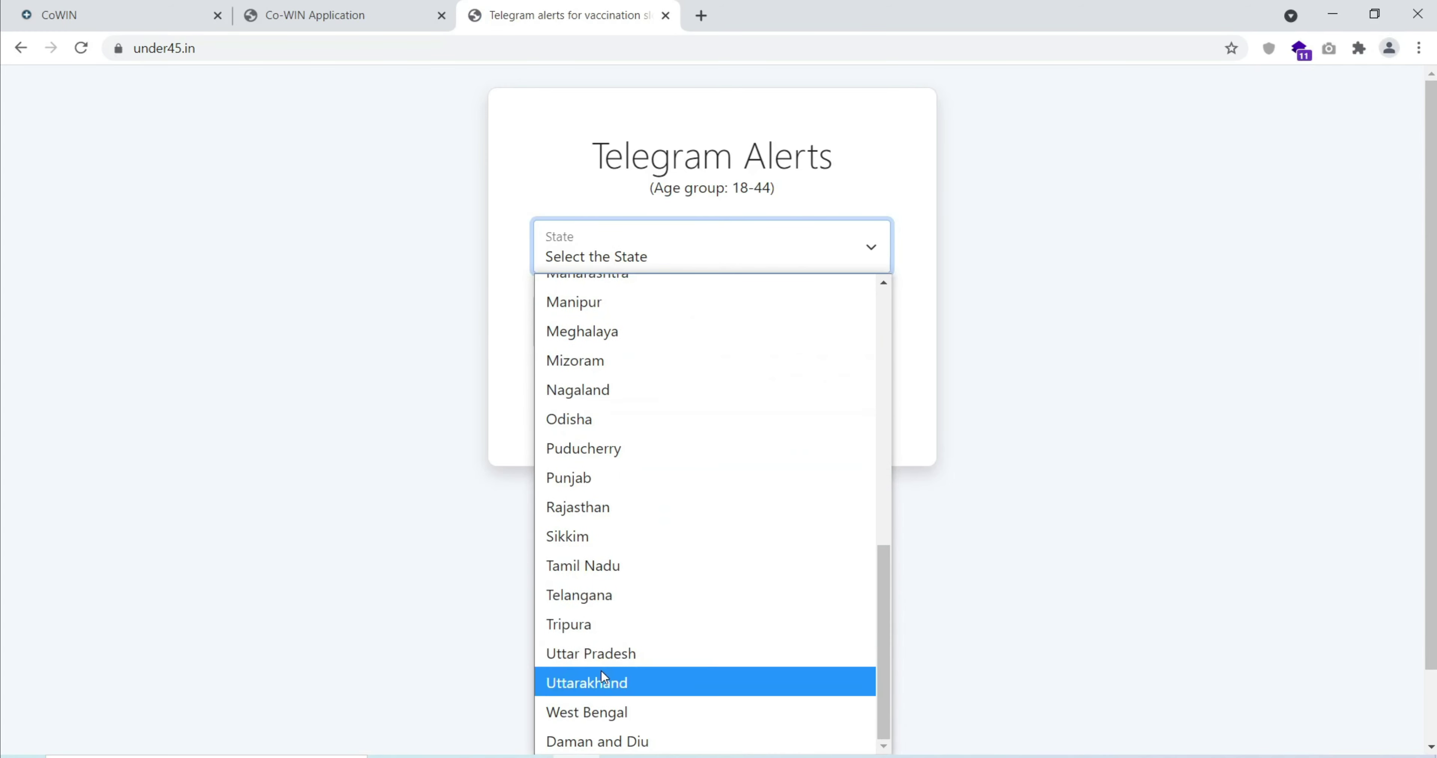
click(633, 518)
click(664, 339)
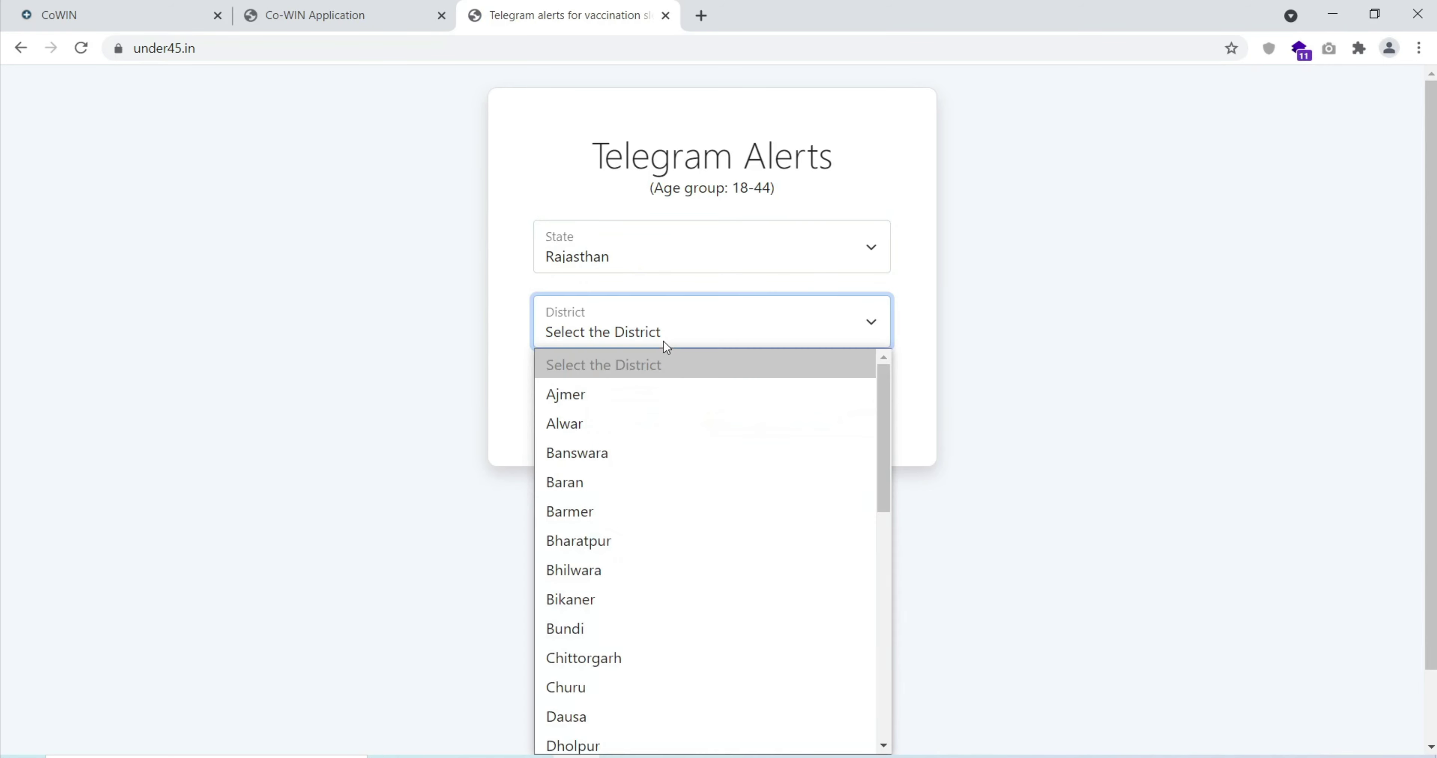
scroll(641, 563, down, 8)
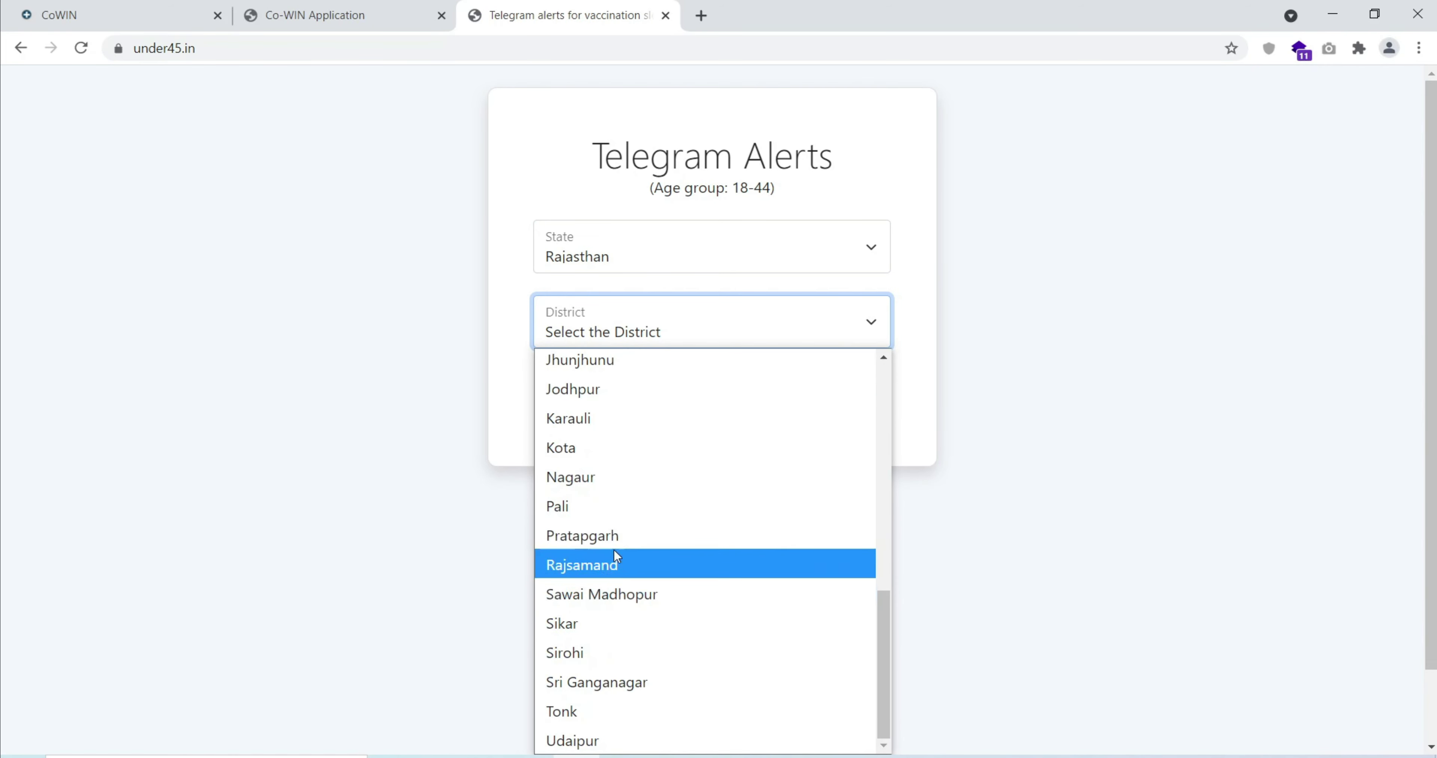
click(638, 395)
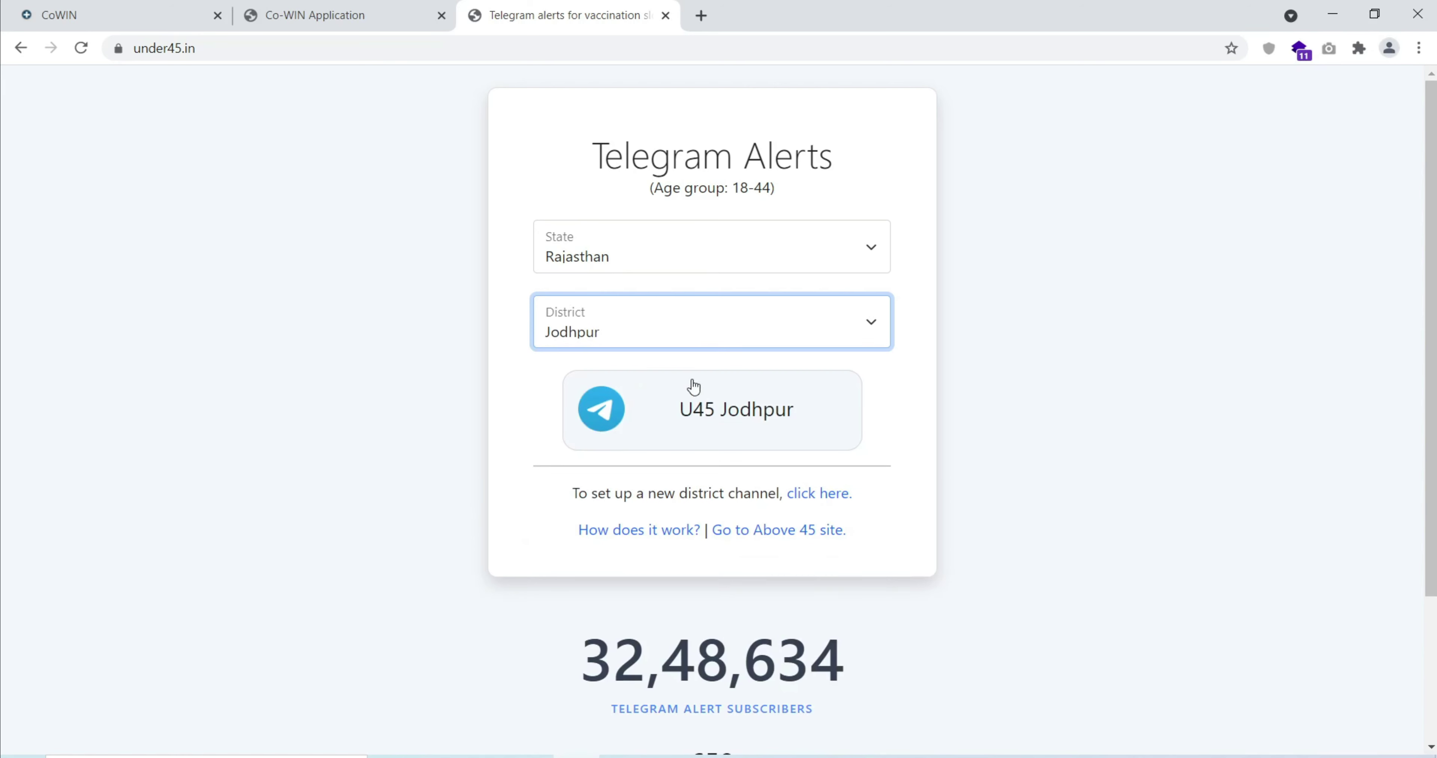
click(1004, 369)
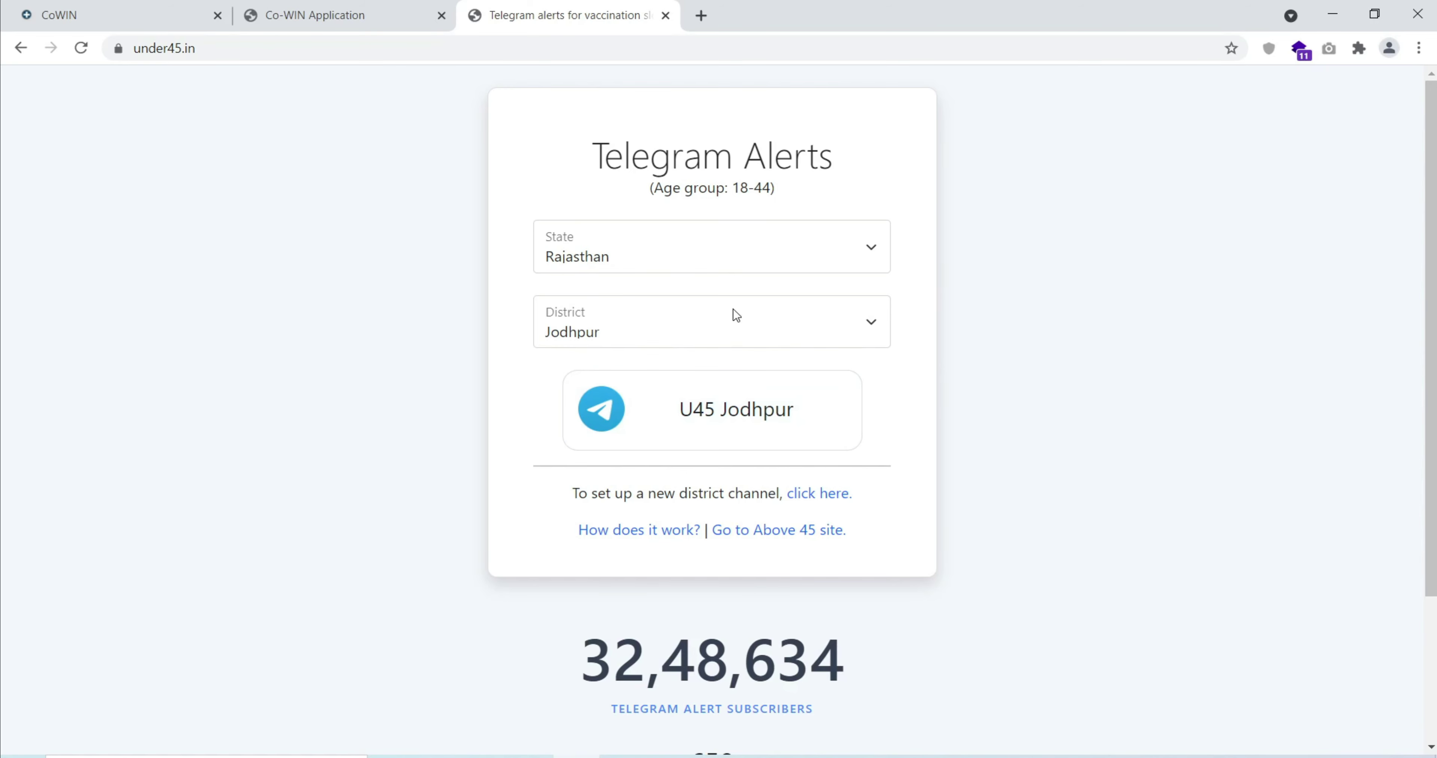
Select Arunachal Pradesh and Longding district to preview that district's Telegram channel
click(696, 253)
scroll(651, 387, up, 5)
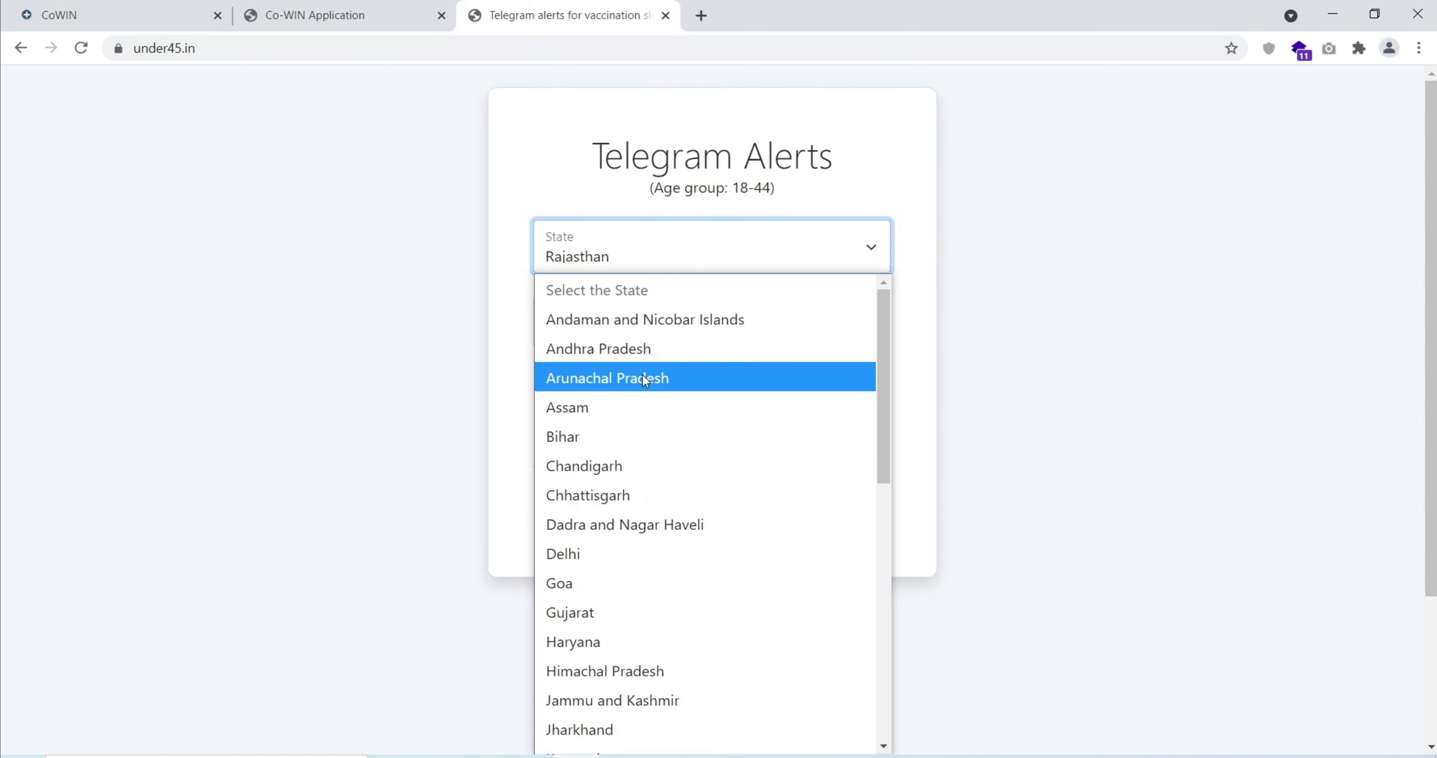
click(653, 375)
click(676, 312)
click(637, 474)
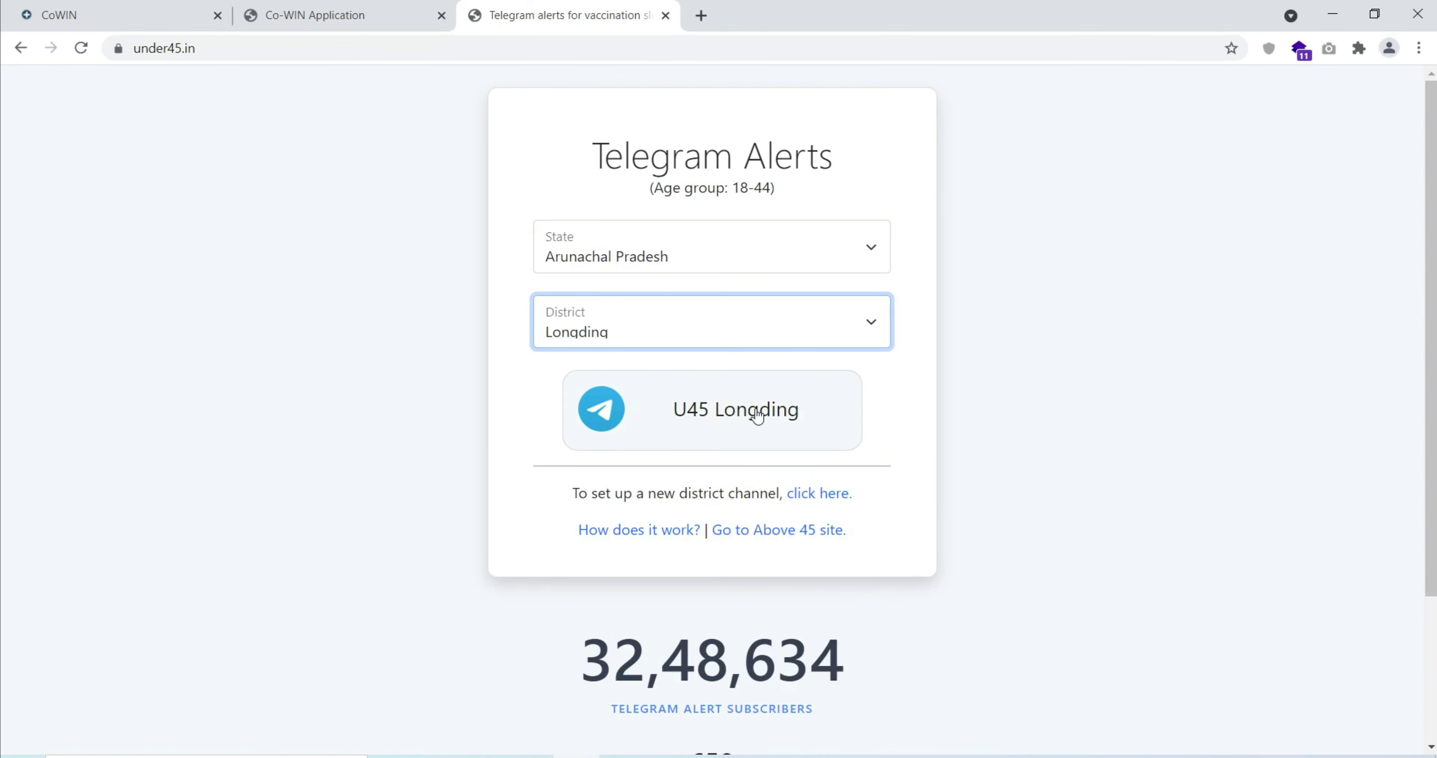
Switch the state to Rajasthan, try Karauli, then settle on Jodhpur district
key(shift+Tab)
key(alt+Down)
scroll(682, 591, down, 8)
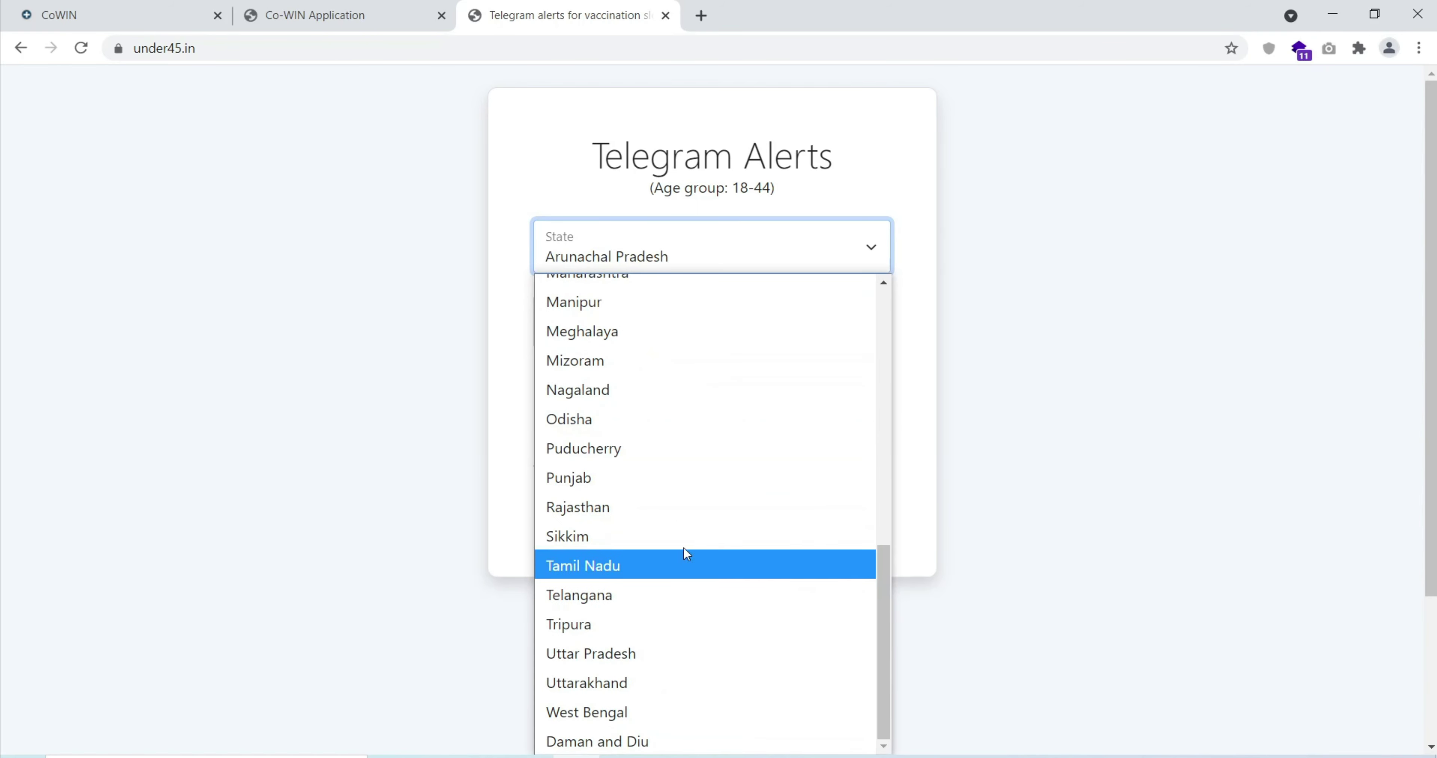
click(673, 513)
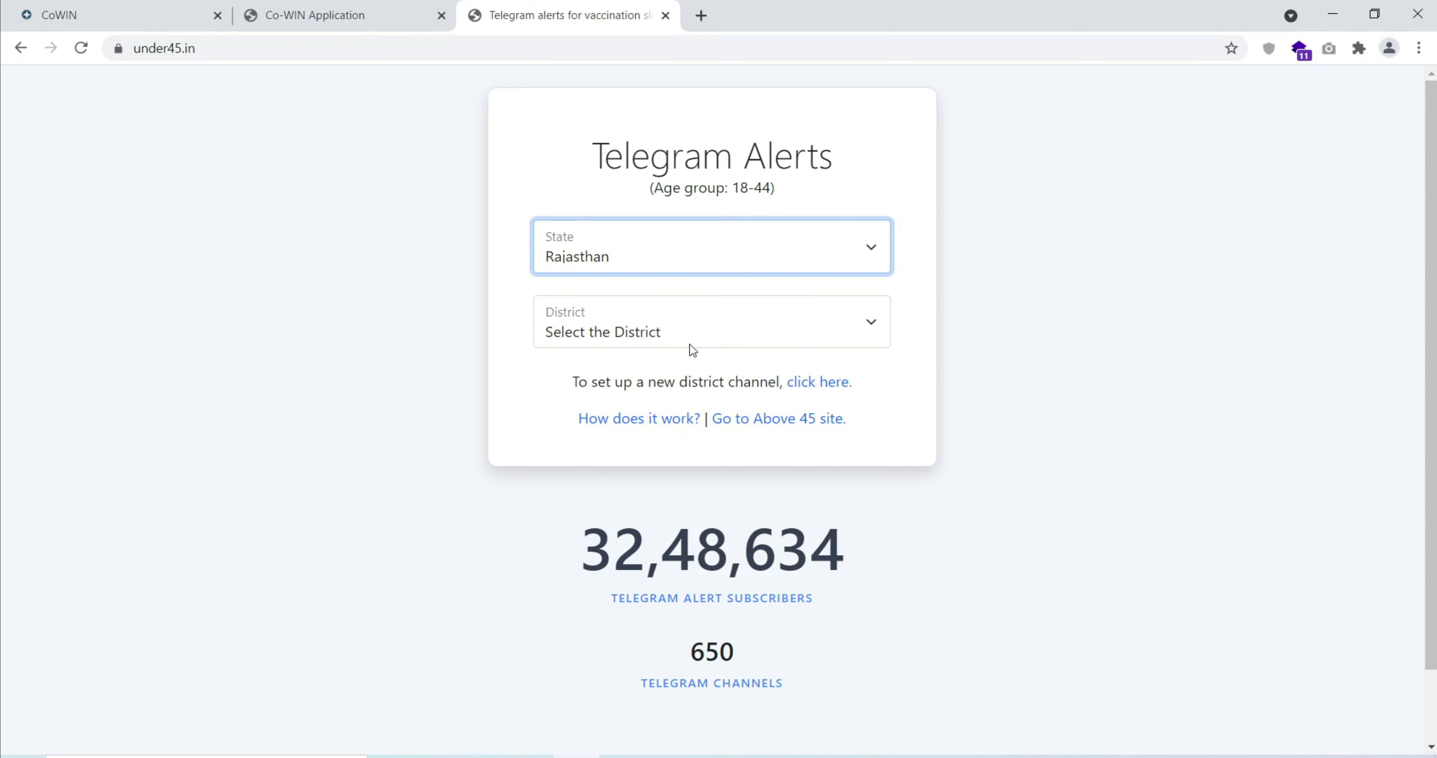
click(676, 345)
scroll(601, 574, down, 6)
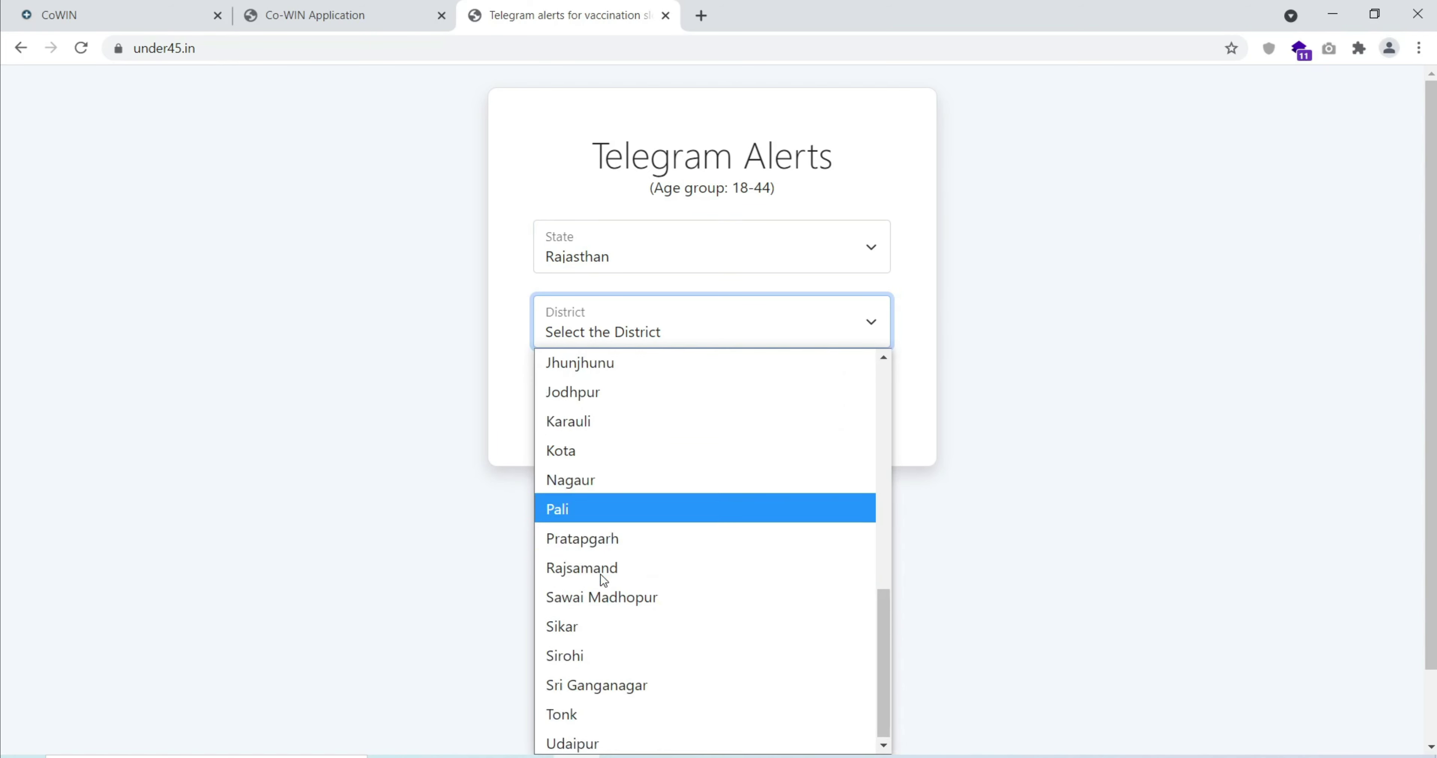
click(612, 420)
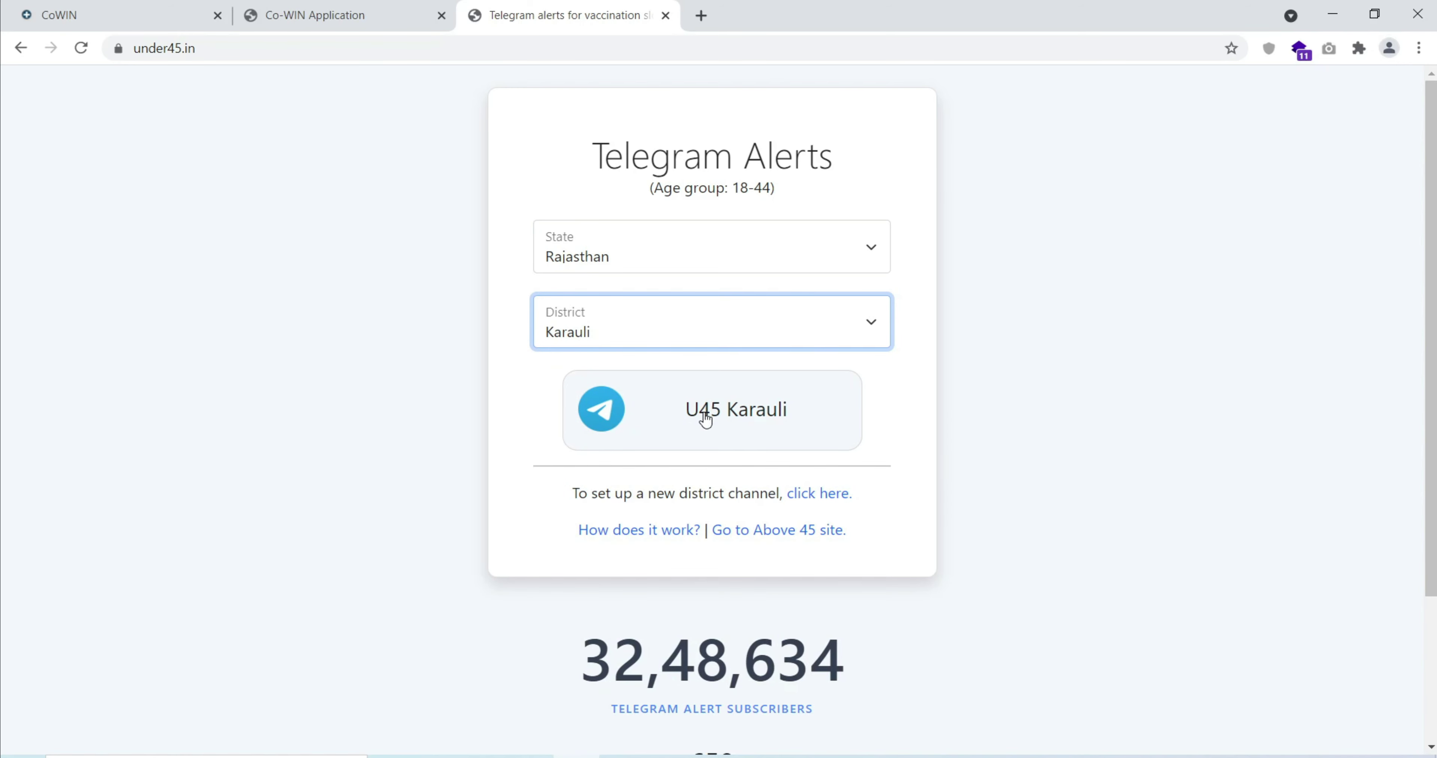
click(698, 345)
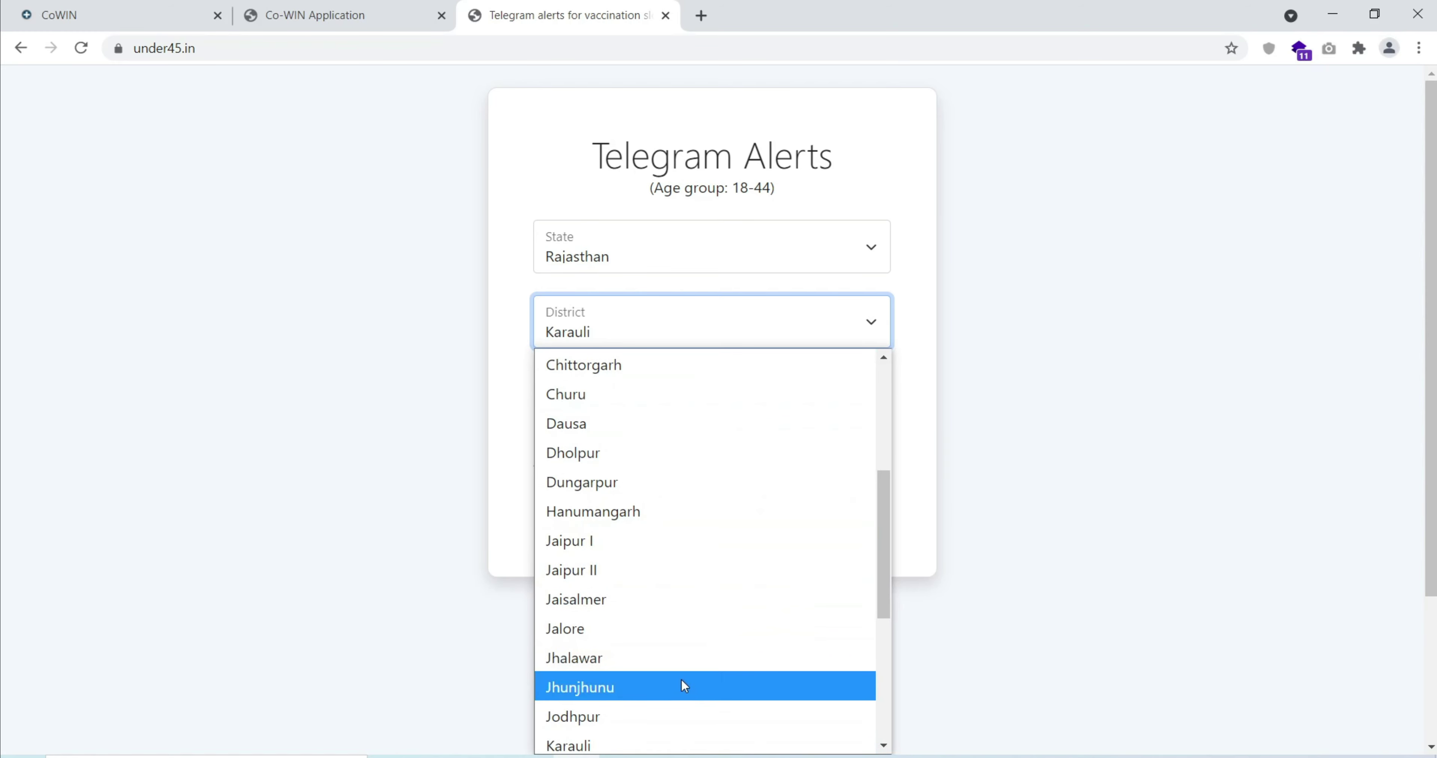
click(702, 716)
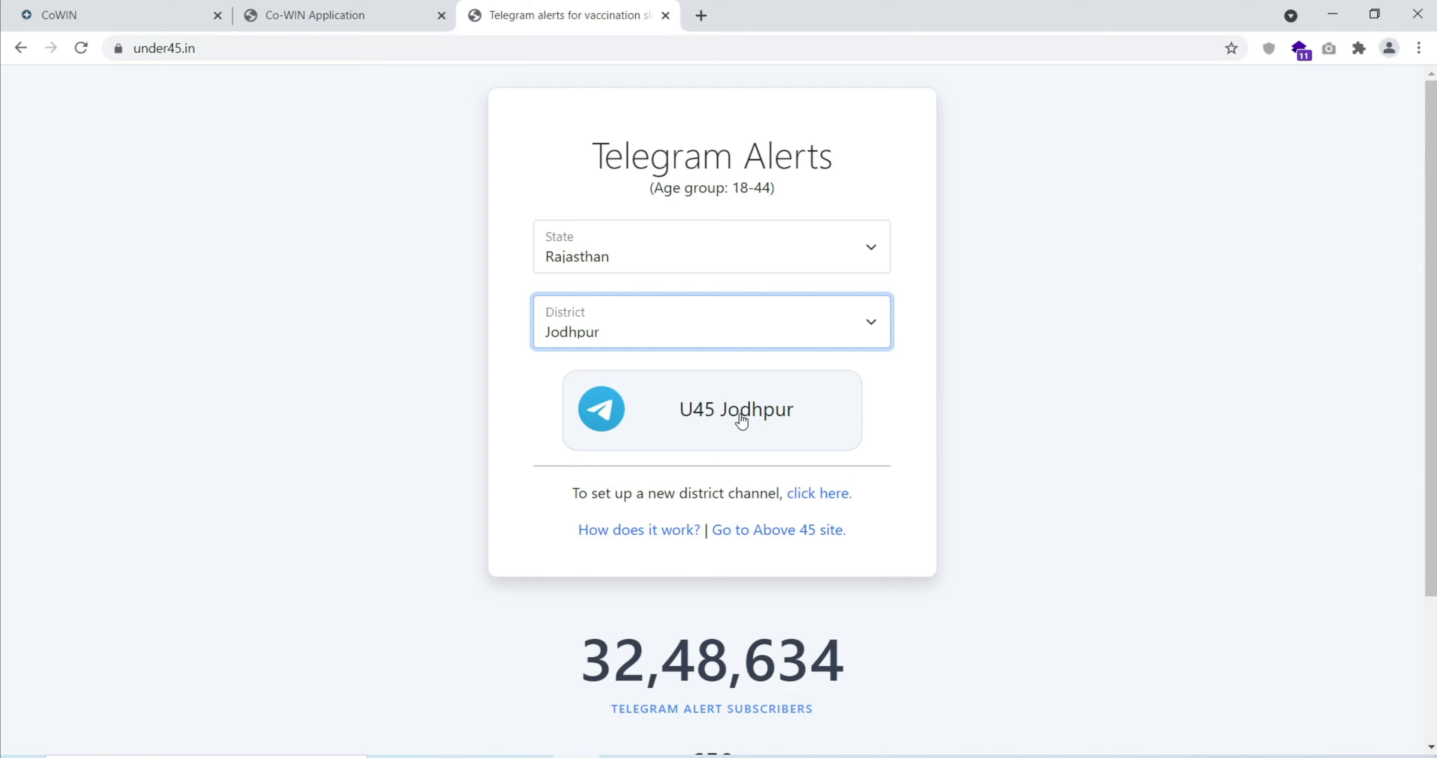
Open the U45 Jodhpur Telegram join page, highlight the channel name, then close it
click(742, 421)
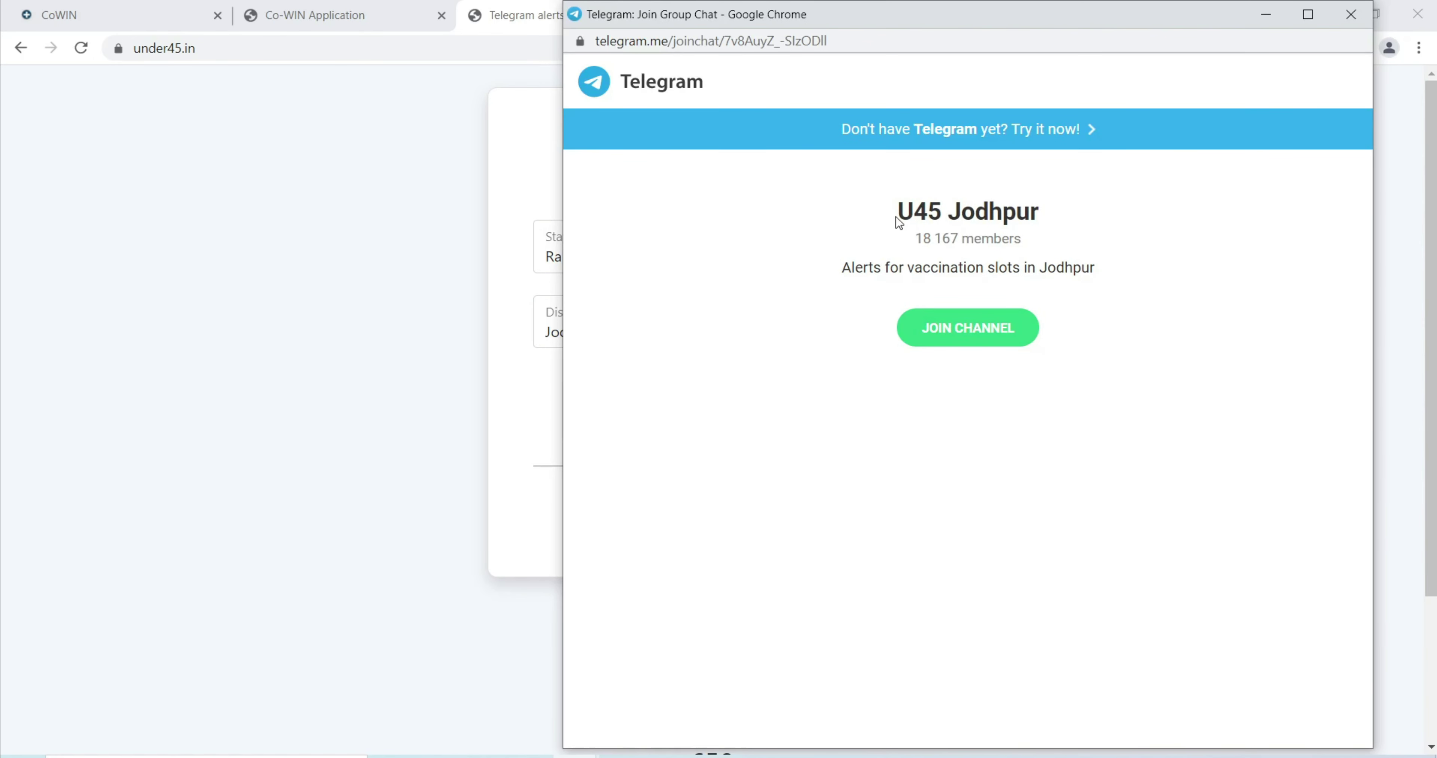
drag(898, 222, 1039, 215)
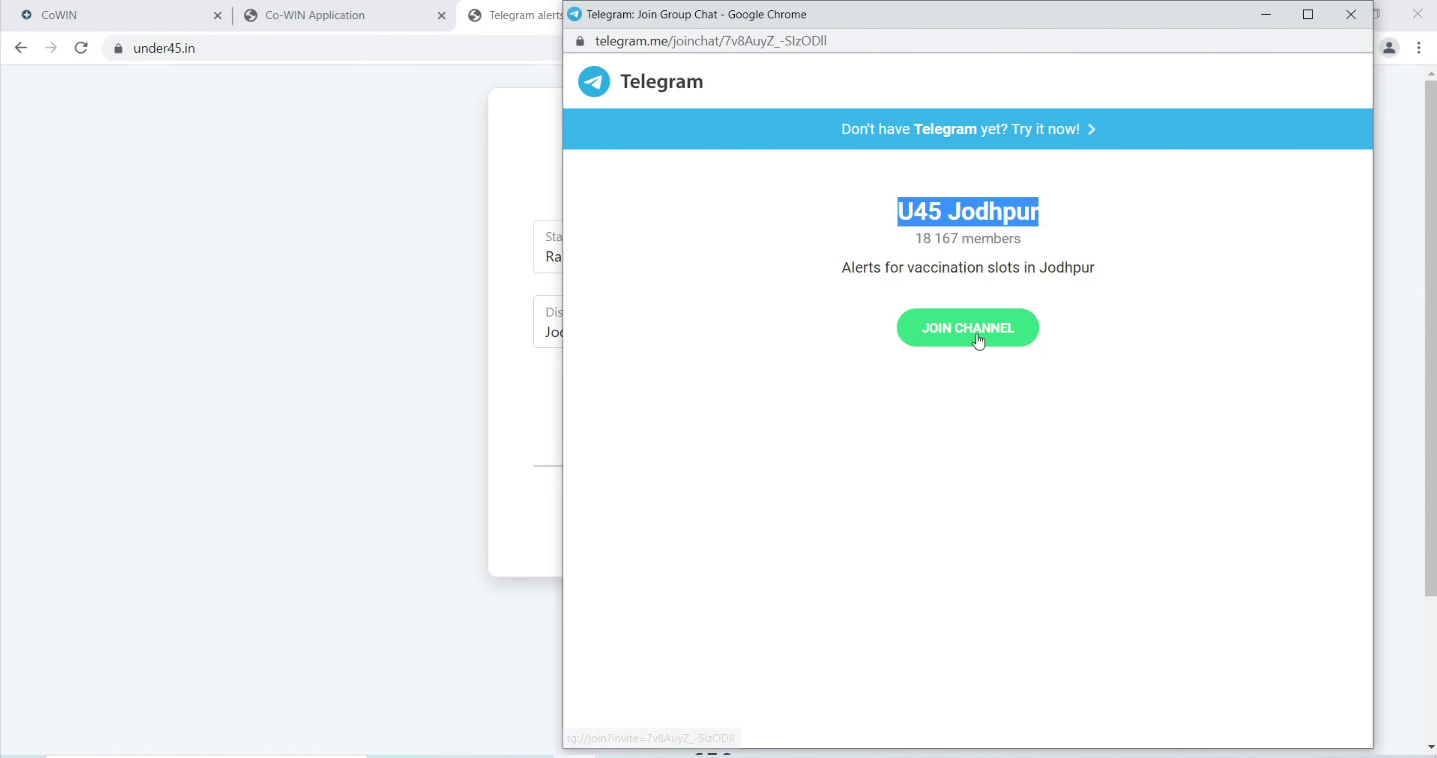
click(1351, 14)
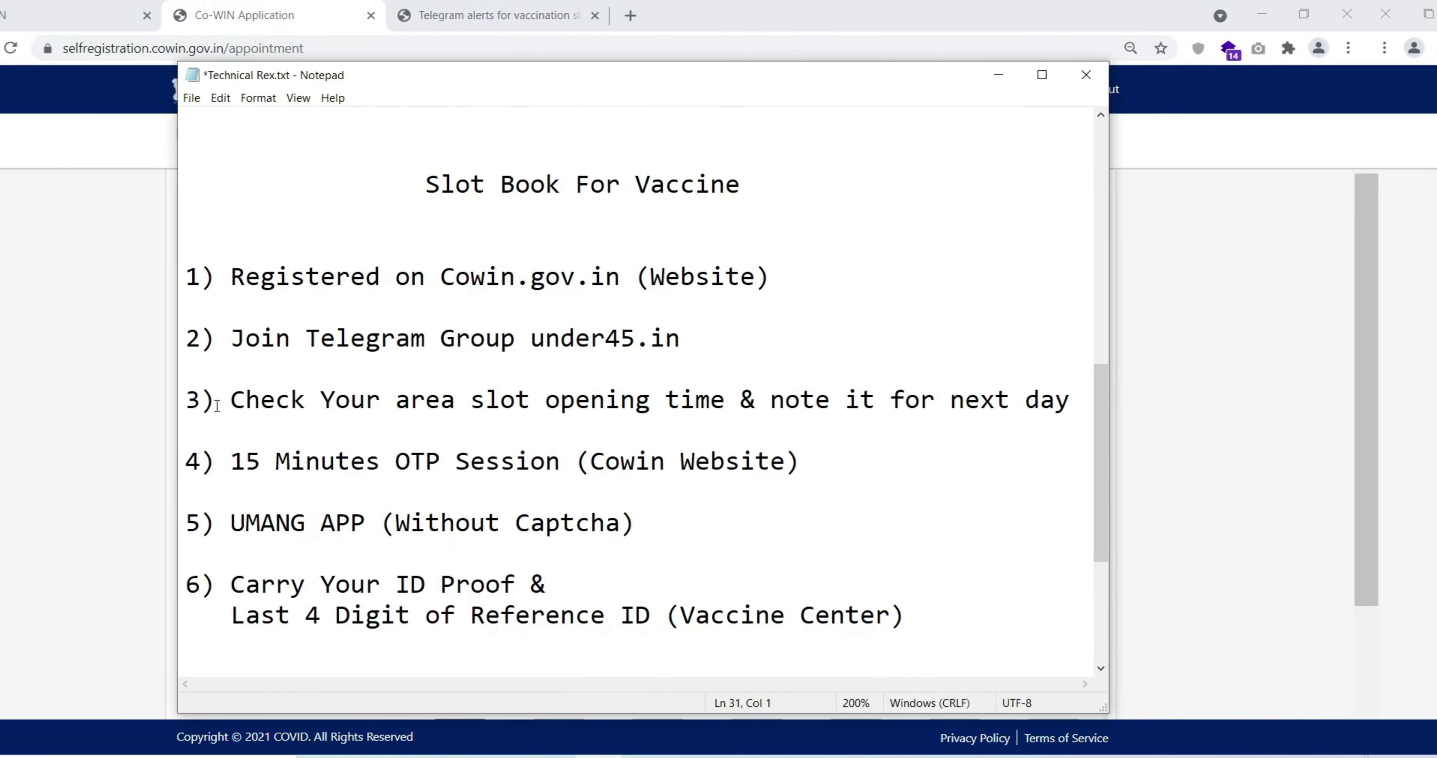
drag(230, 400, 1139, 404)
click(1140, 404)
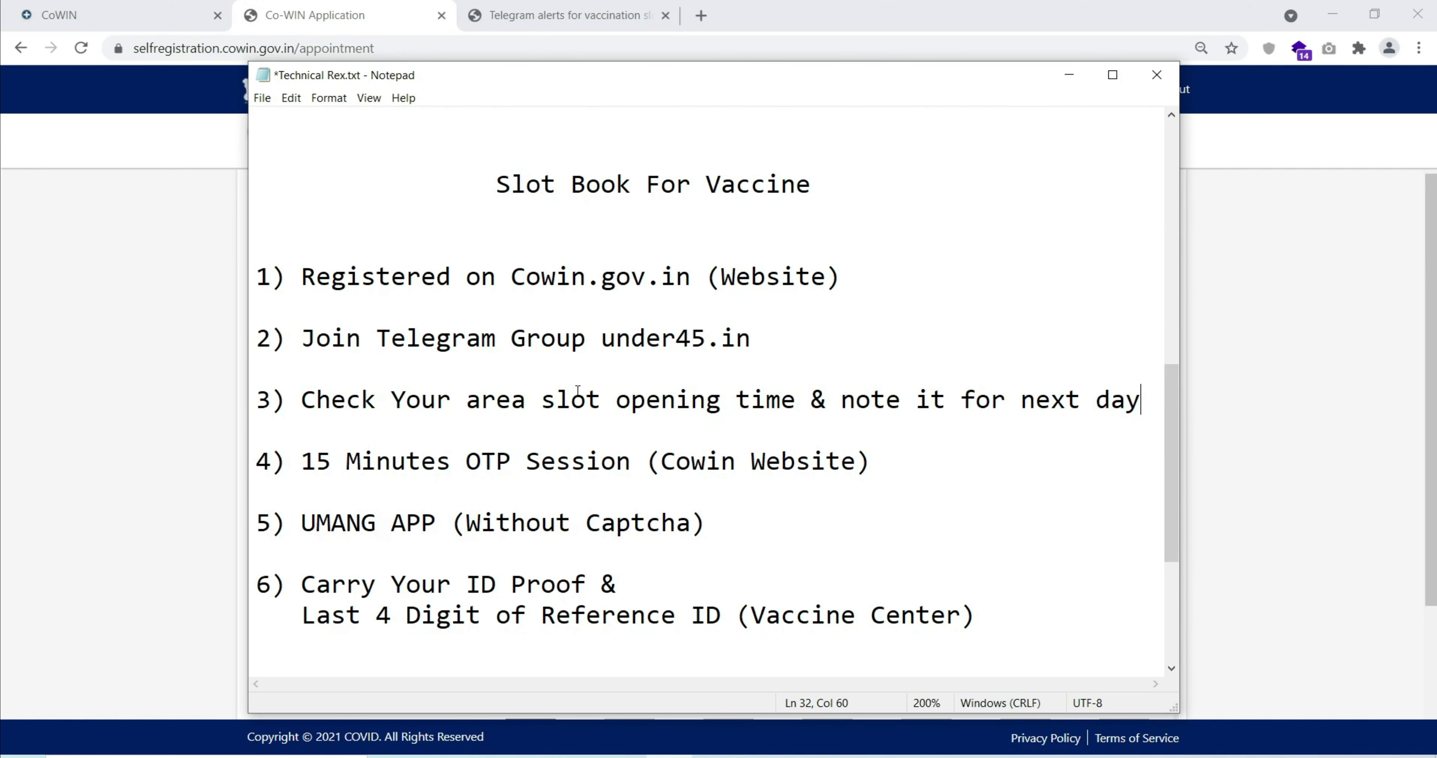
drag(615, 400, 881, 427)
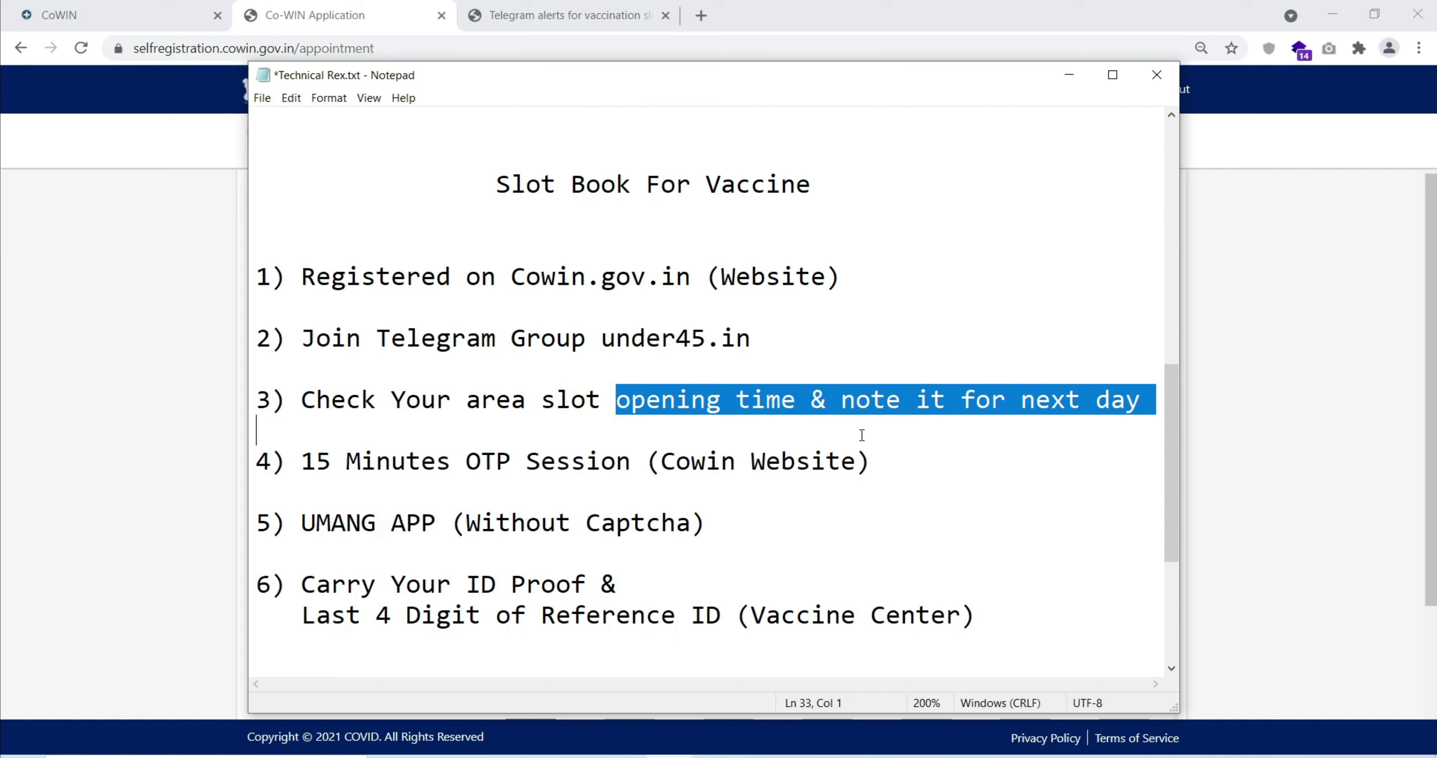
click(841, 422)
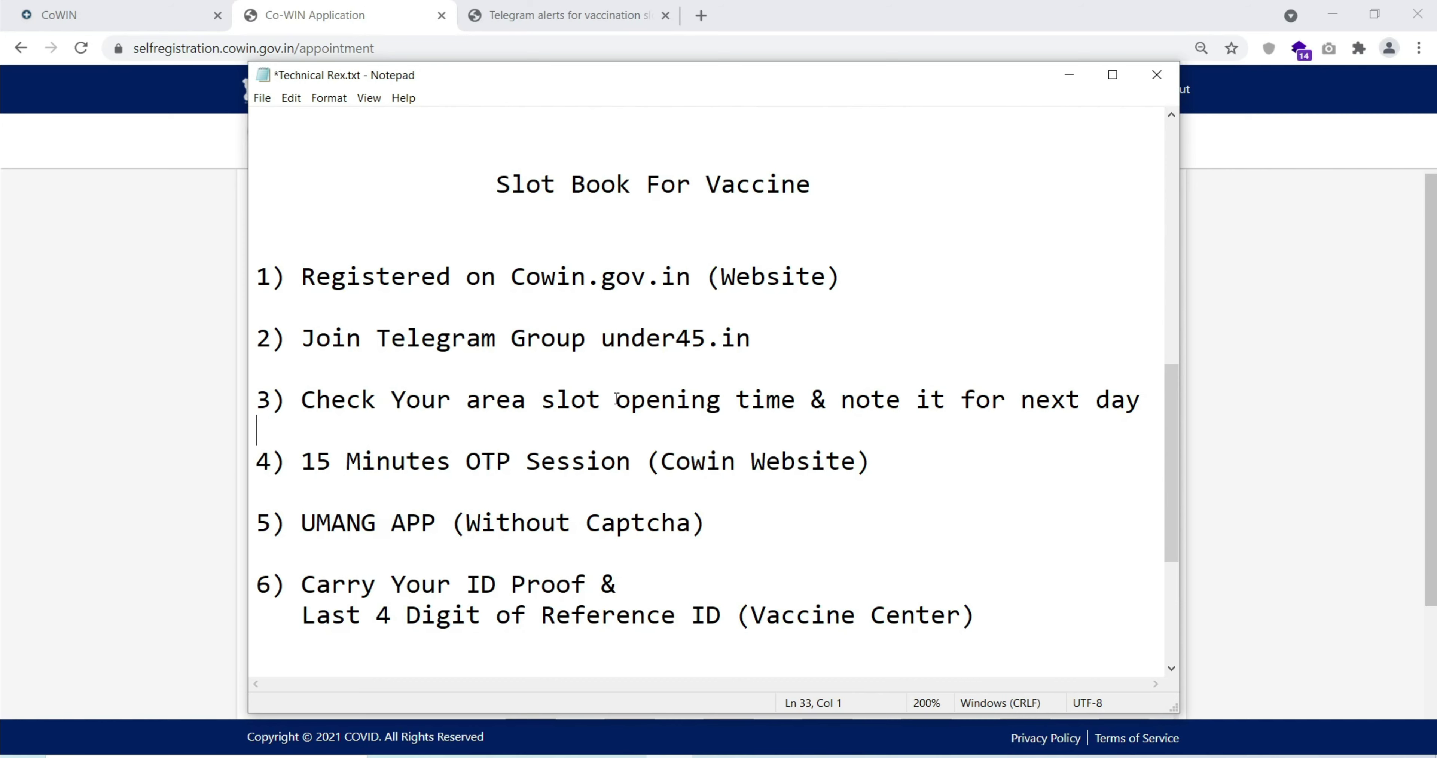
drag(616, 399, 803, 394)
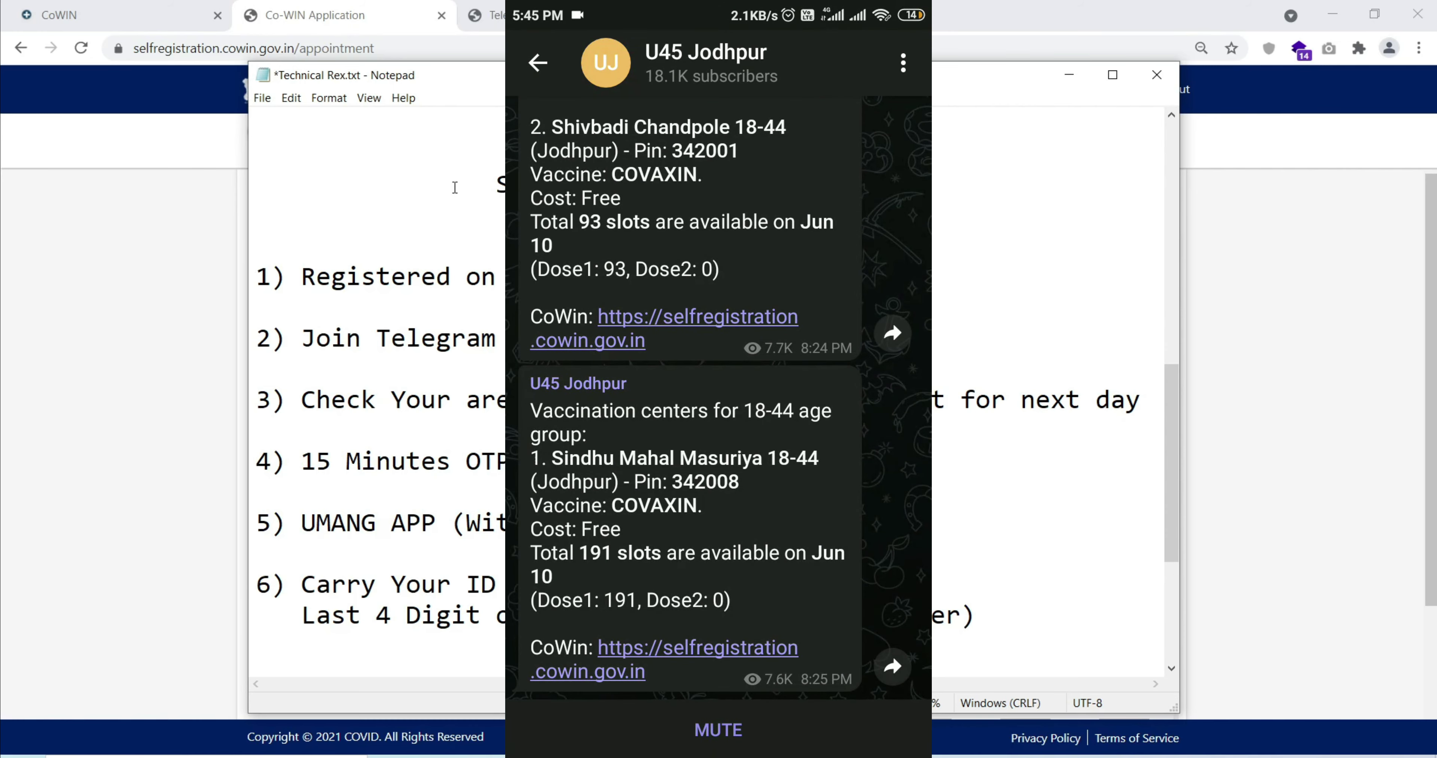
click(256, 431)
drag(302, 462, 757, 487)
click(829, 487)
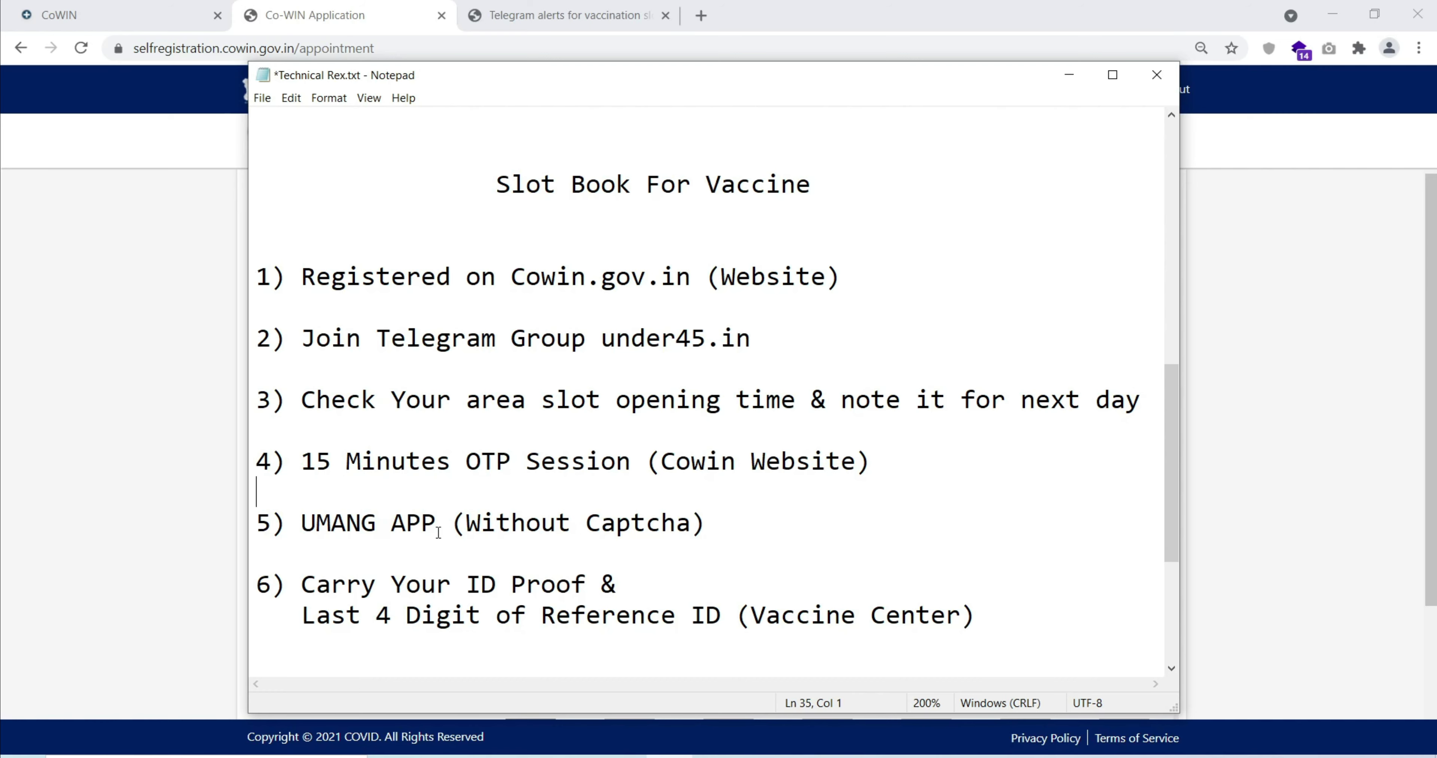
Highlight 'Without Captcha' and 'UMANG APP' in note step 5, clearing each selection afterward
drag(466, 527, 707, 529)
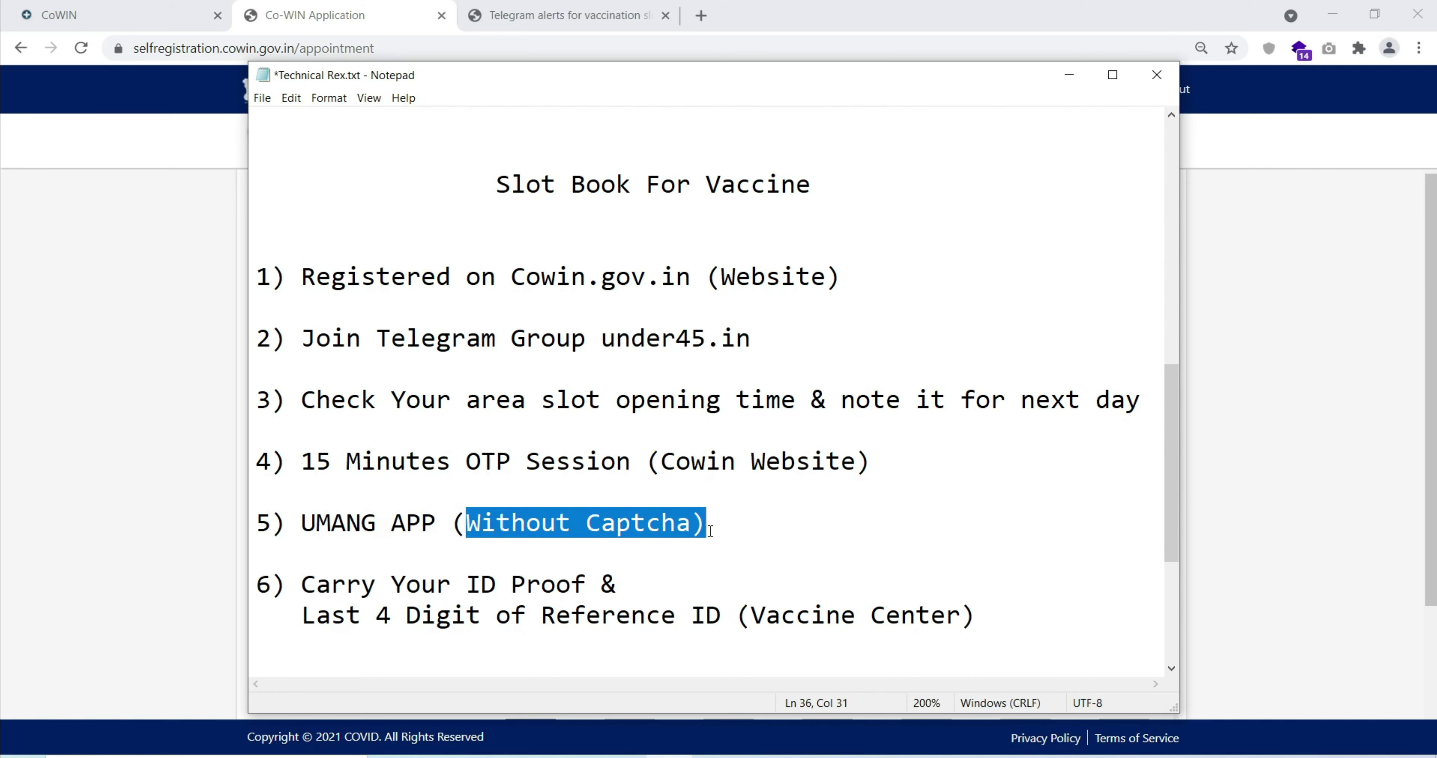
click(704, 529)
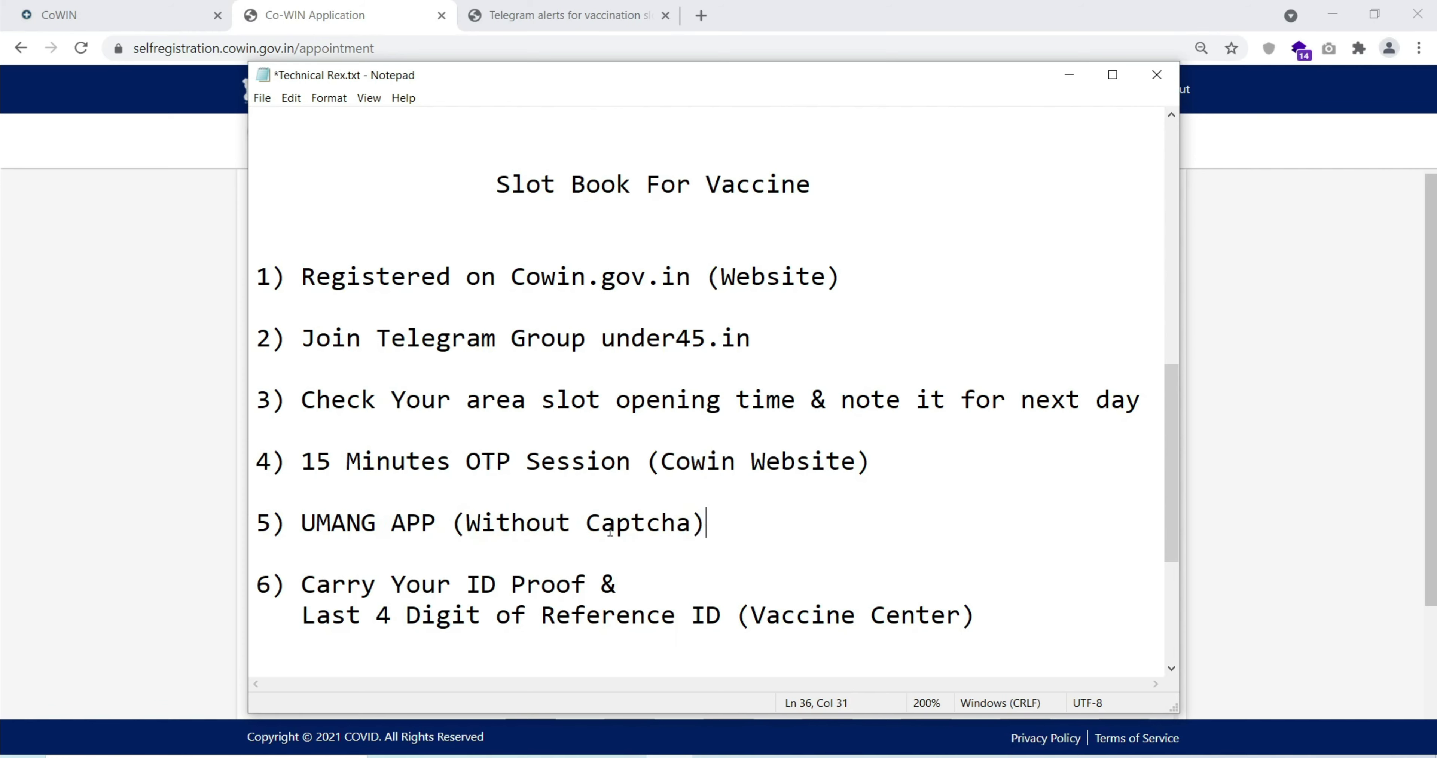
drag(465, 524, 714, 522)
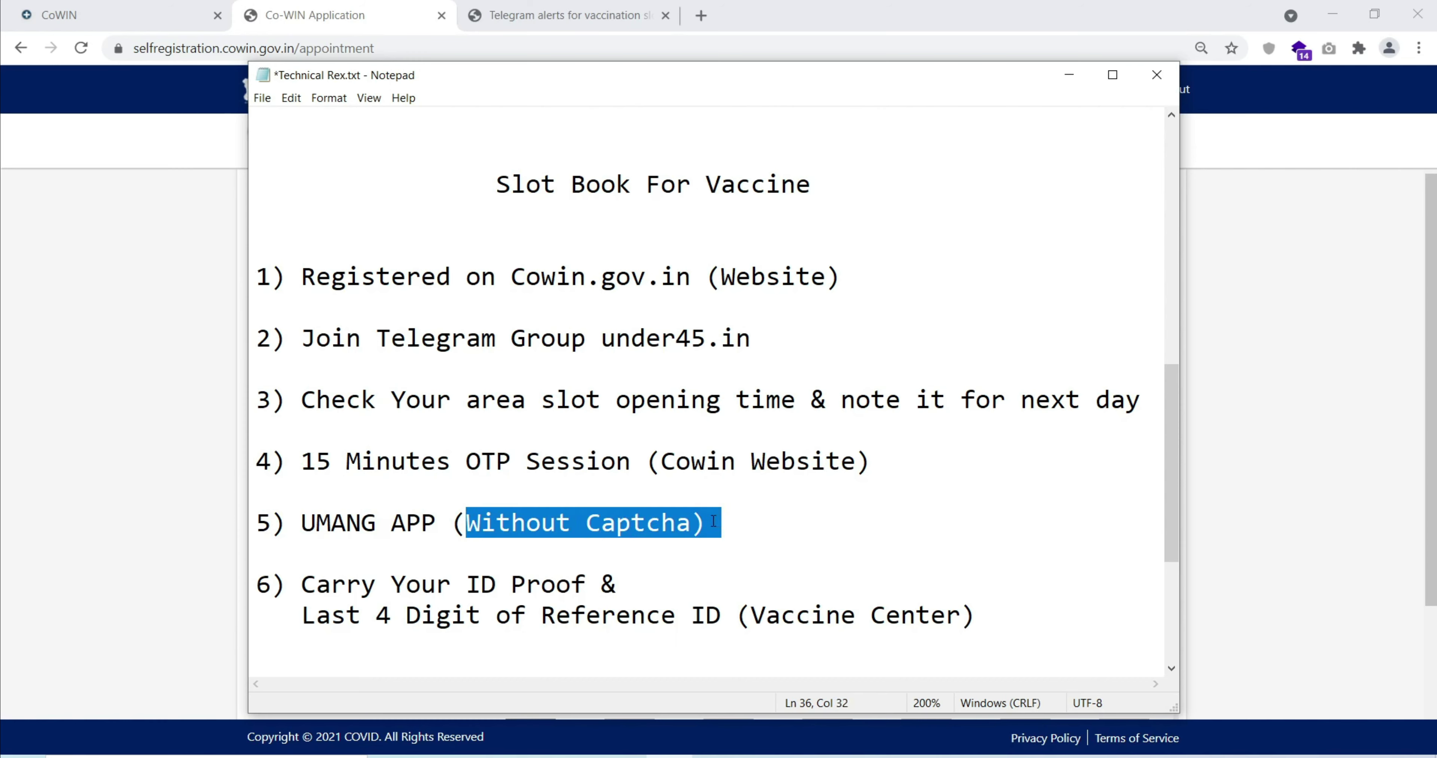
click(710, 519)
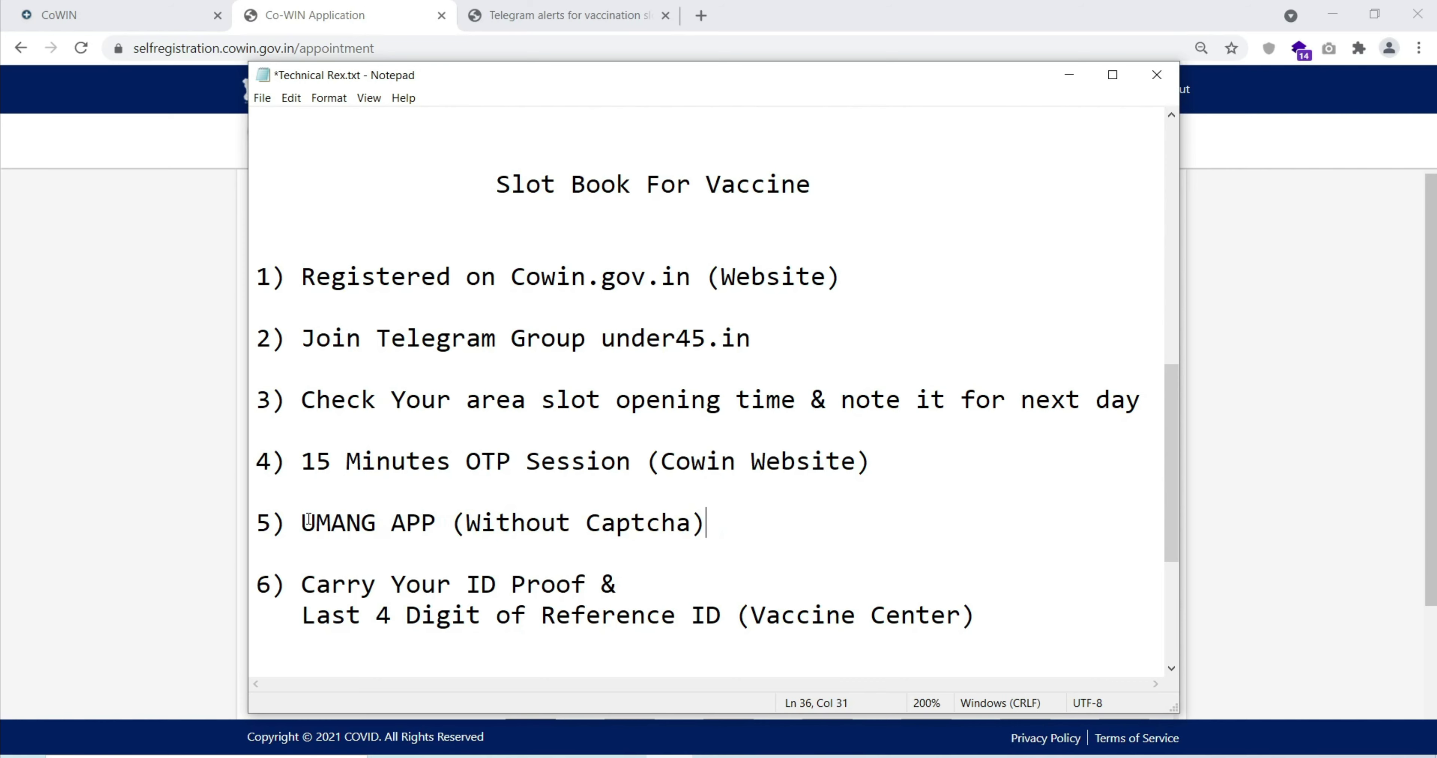
drag(309, 518, 427, 524)
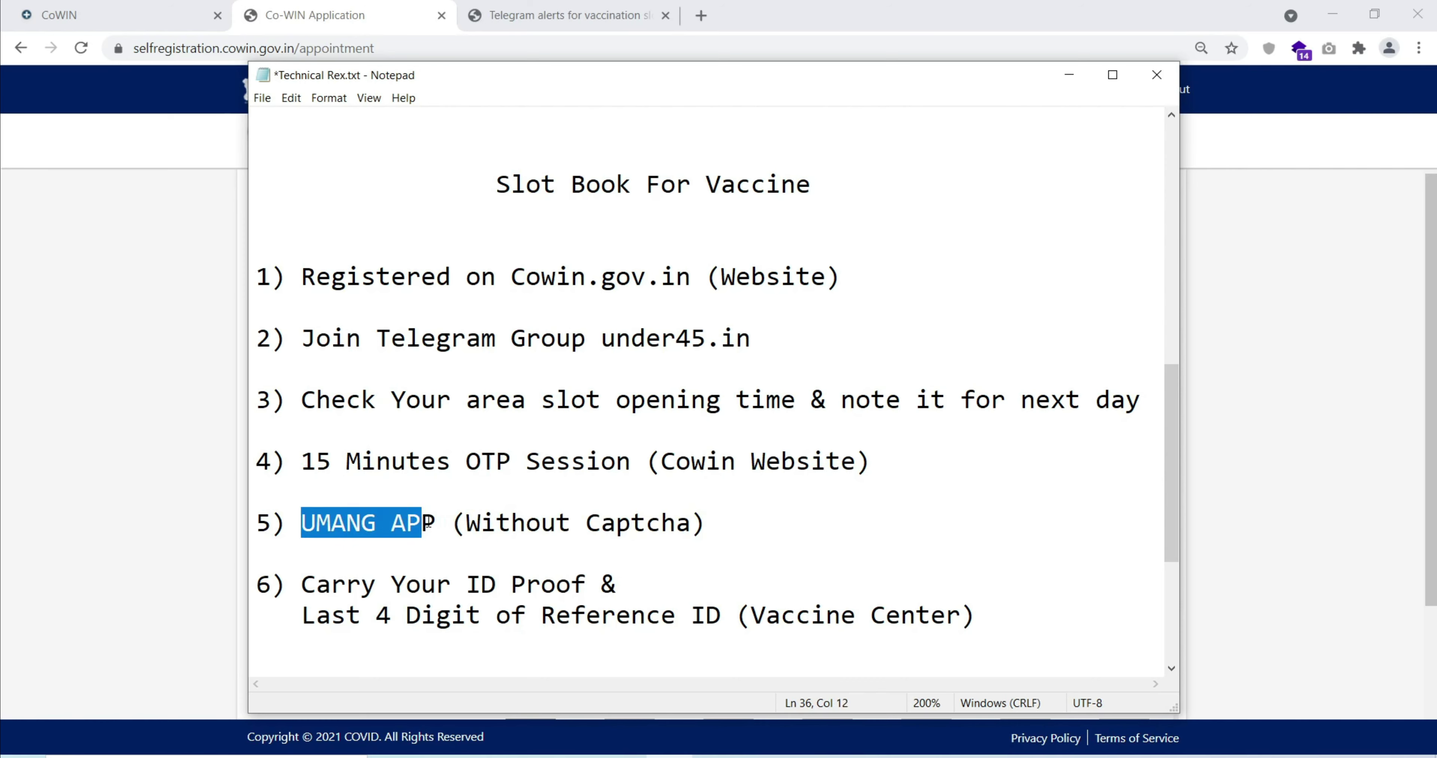
click(431, 524)
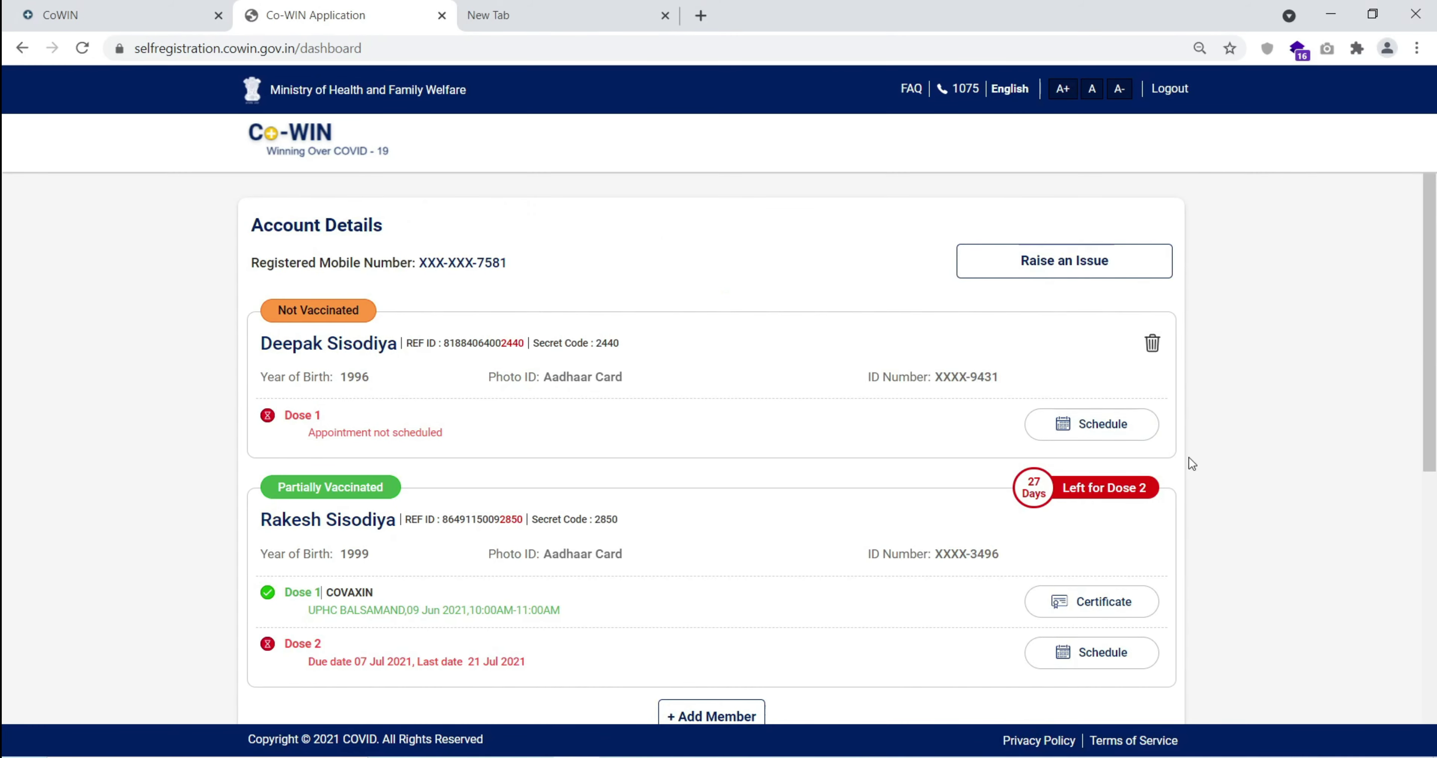
Schedule Dose 1 and search slots by district for Rajasthan, Jodhpur
click(1119, 427)
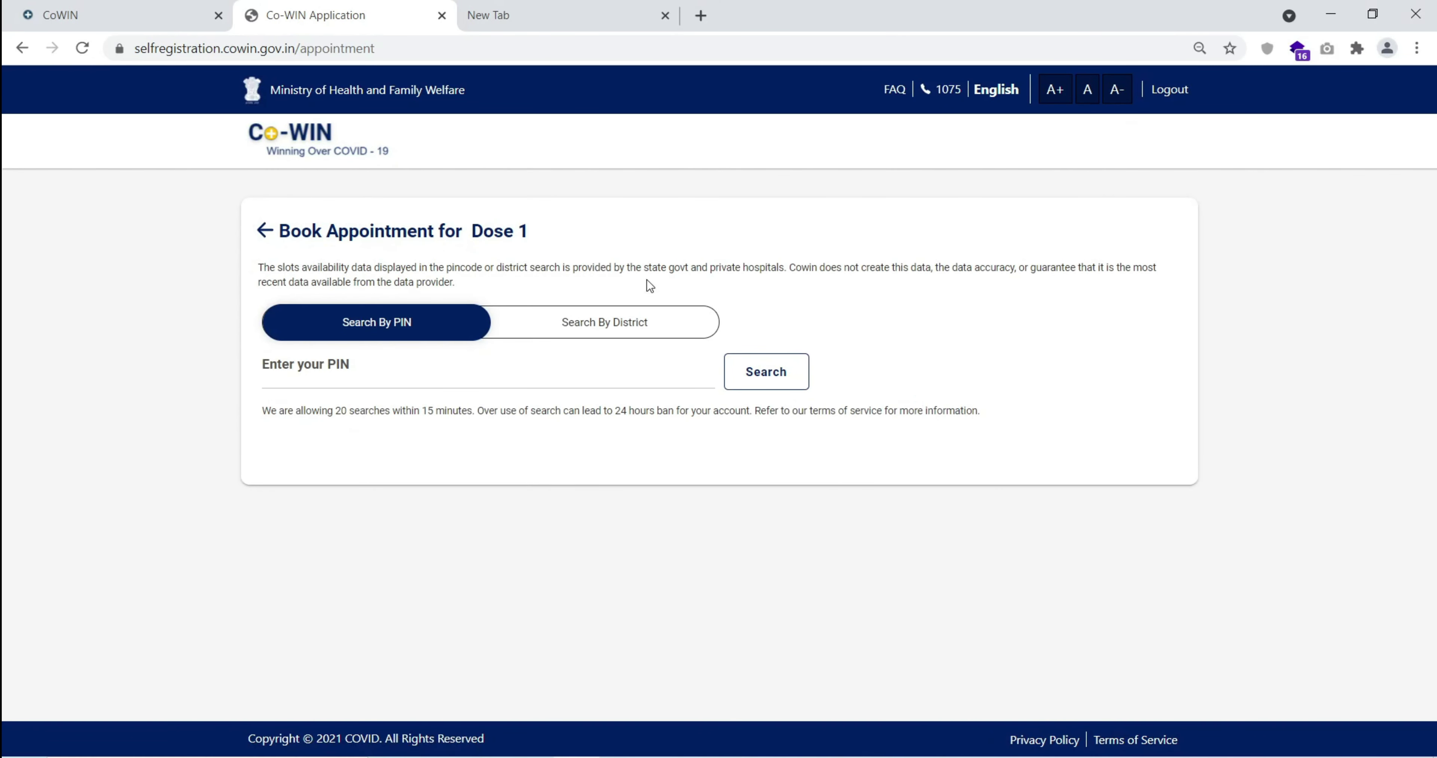
click(628, 331)
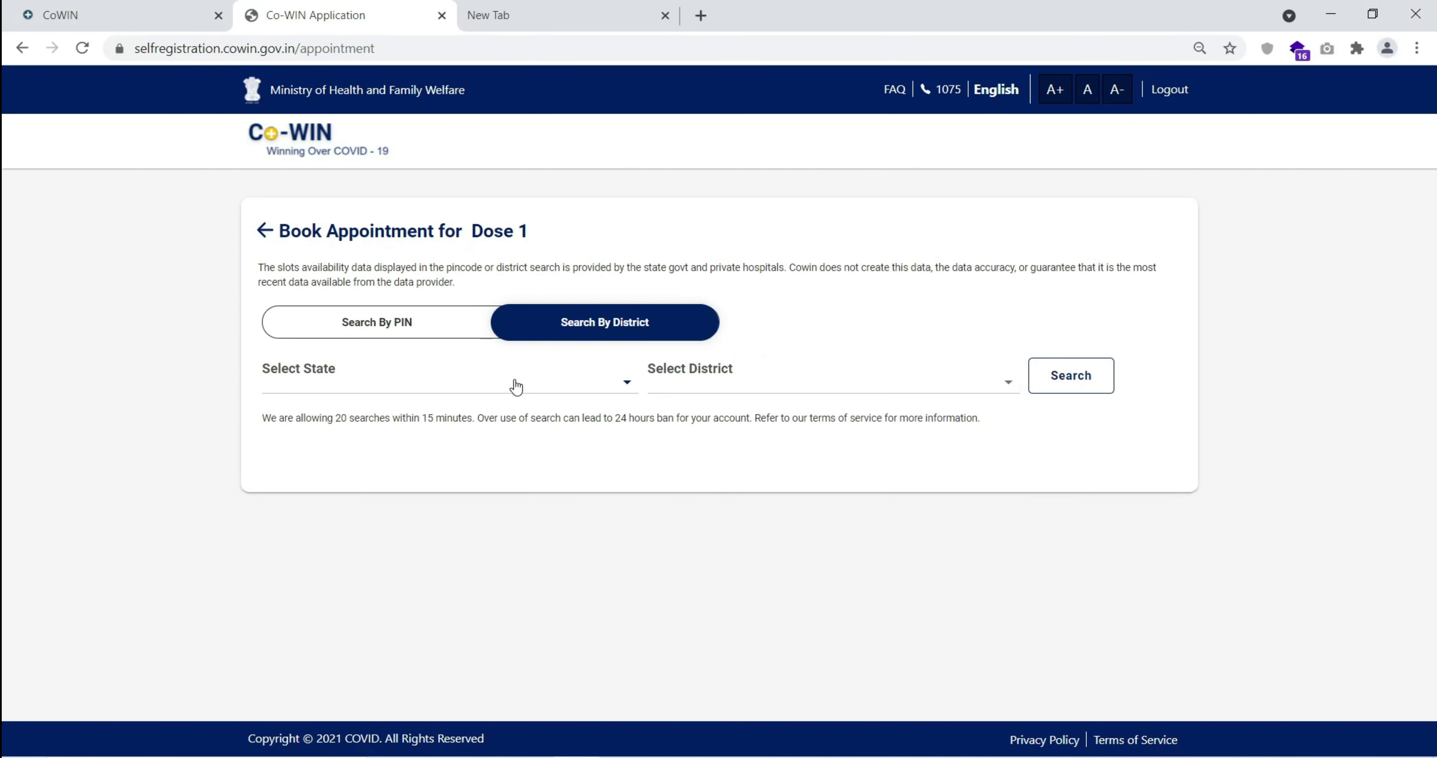
click(514, 386)
key(r)
key(Return)
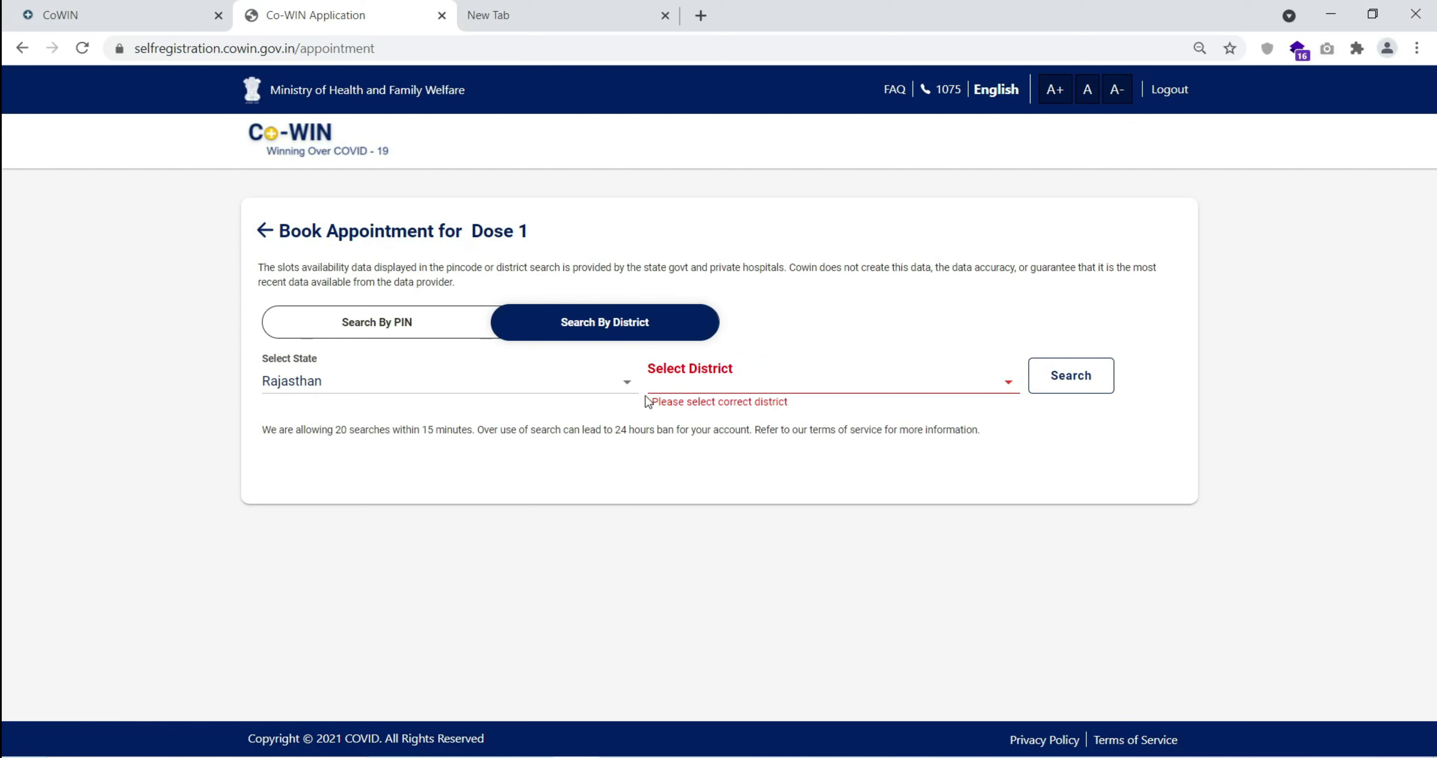
click(725, 377)
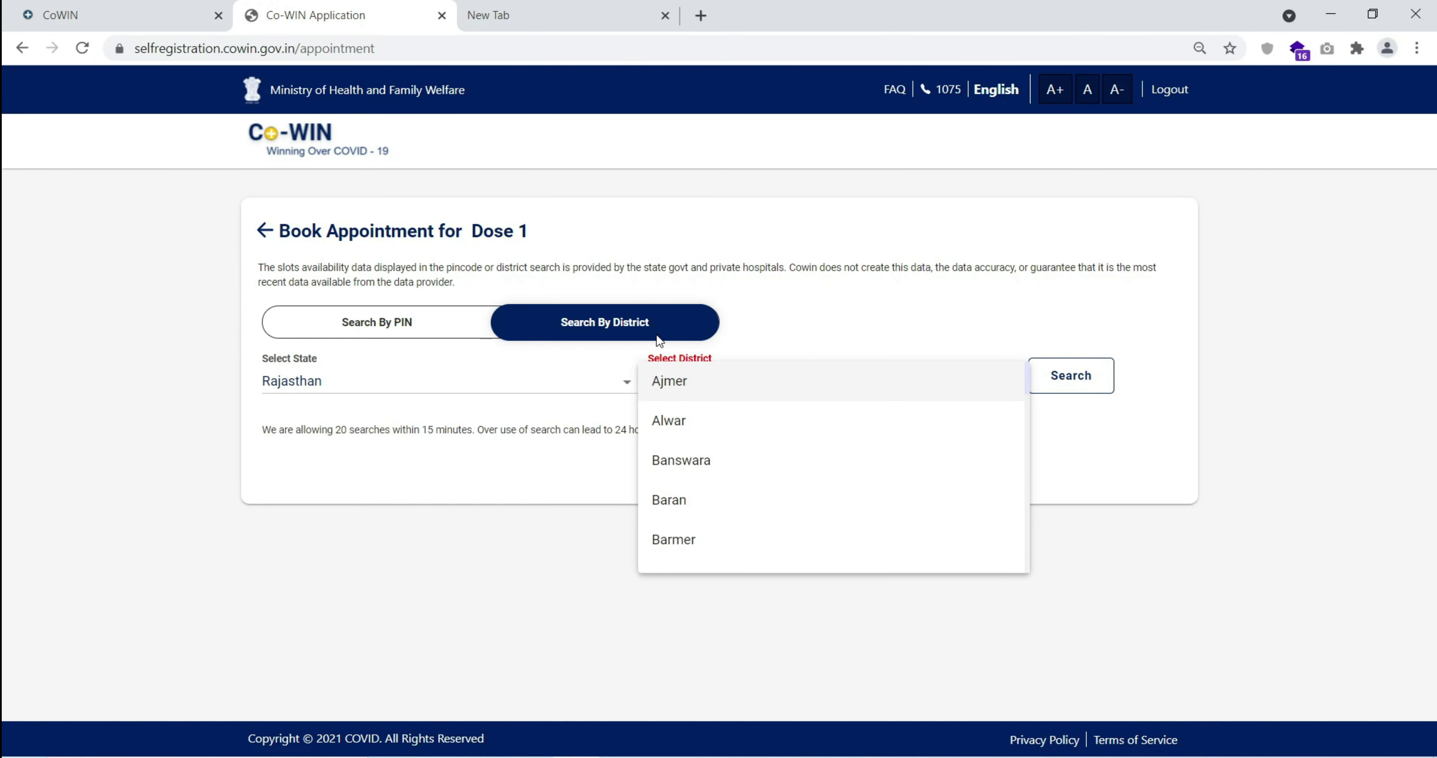
text(jo)
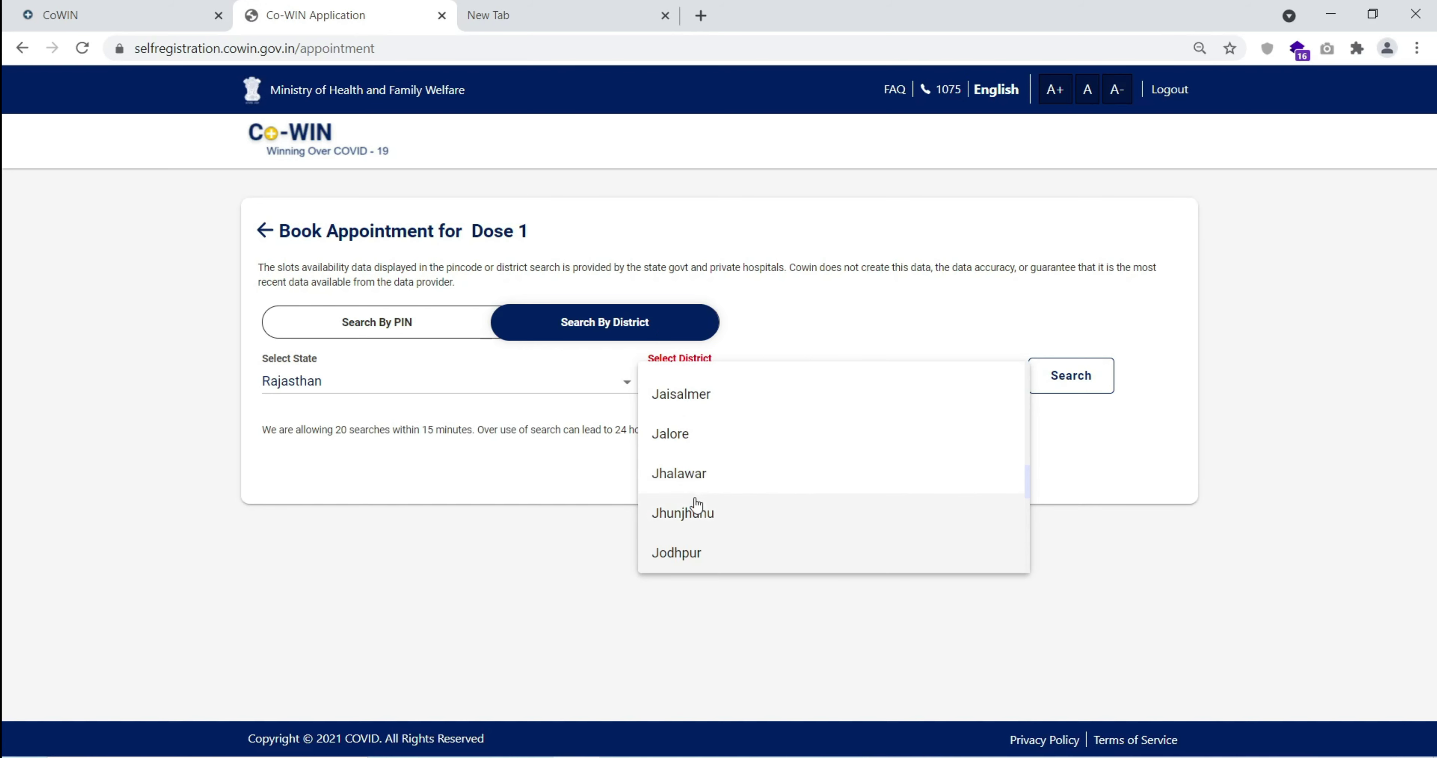
click(716, 544)
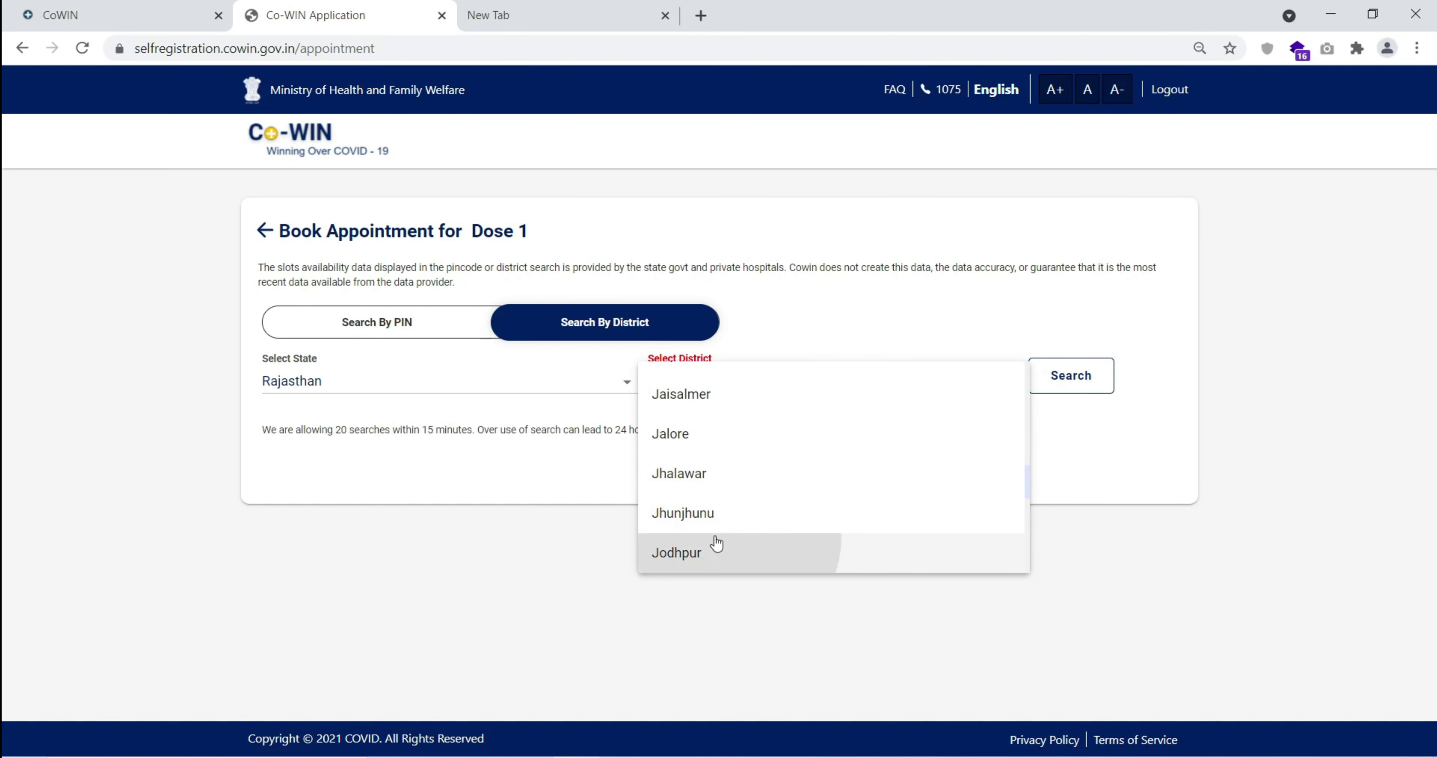
click(1044, 387)
Filter results to Age 18+, Covishield and Covaxin, then pick Goyal Hospital's 11 Jun Covishield slot
scroll(761, 446, down, 2)
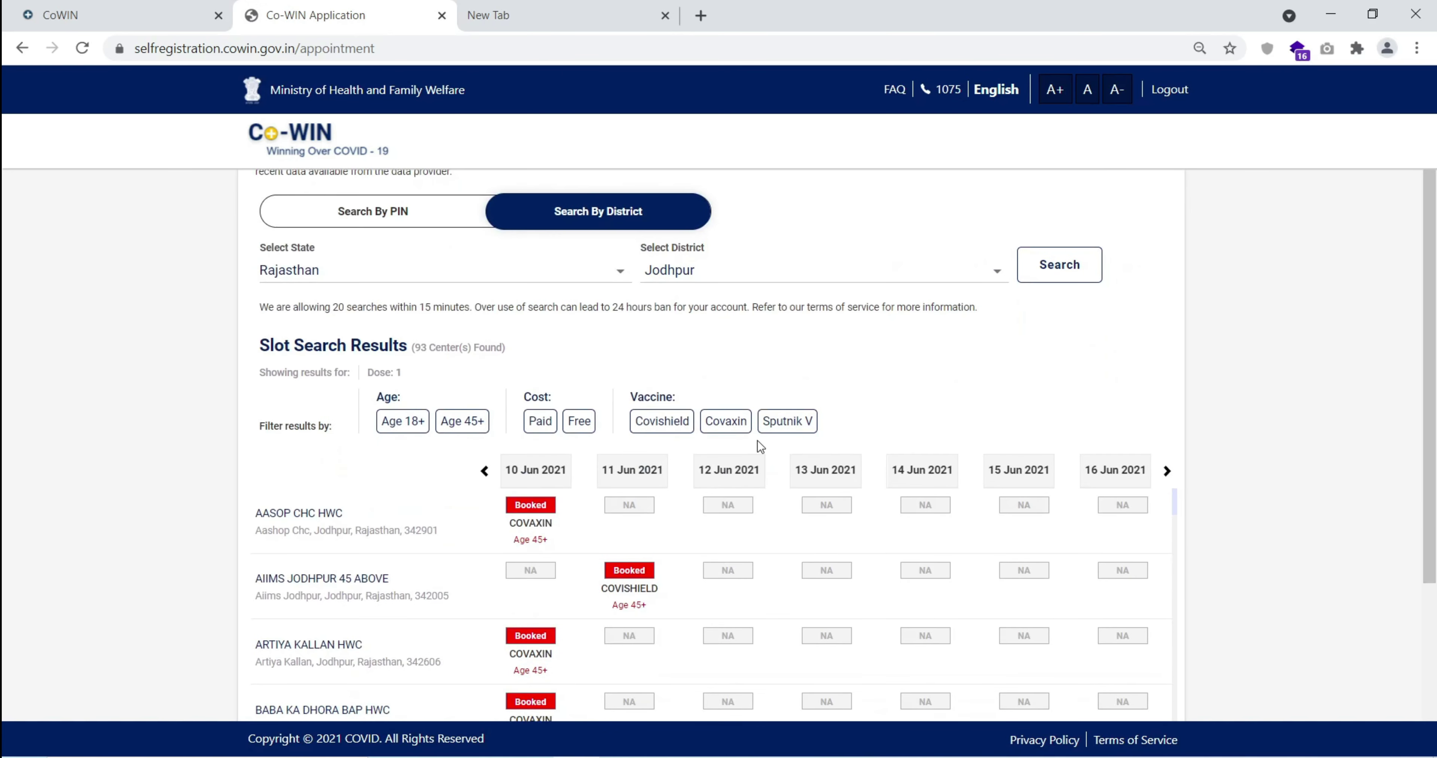
click(419, 427)
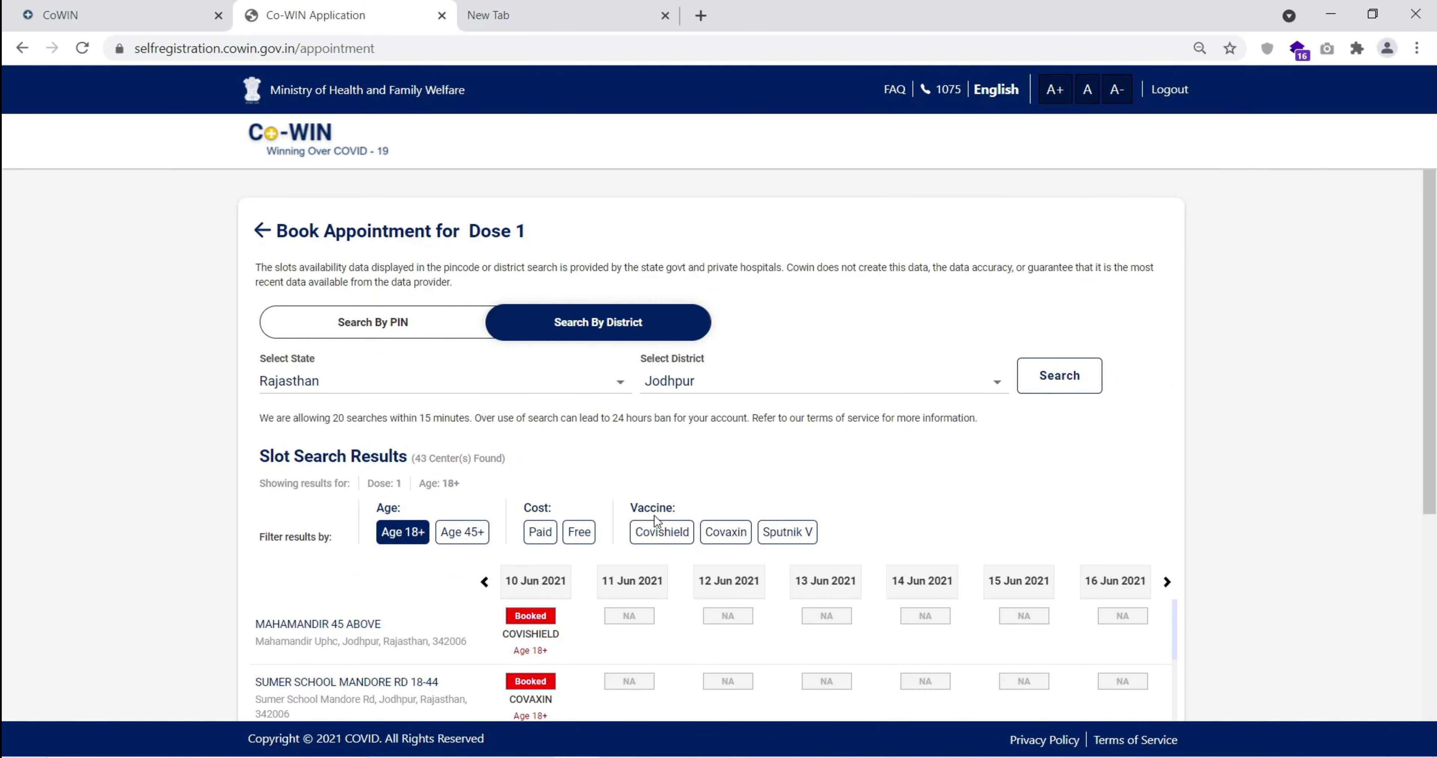
click(662, 534)
click(727, 536)
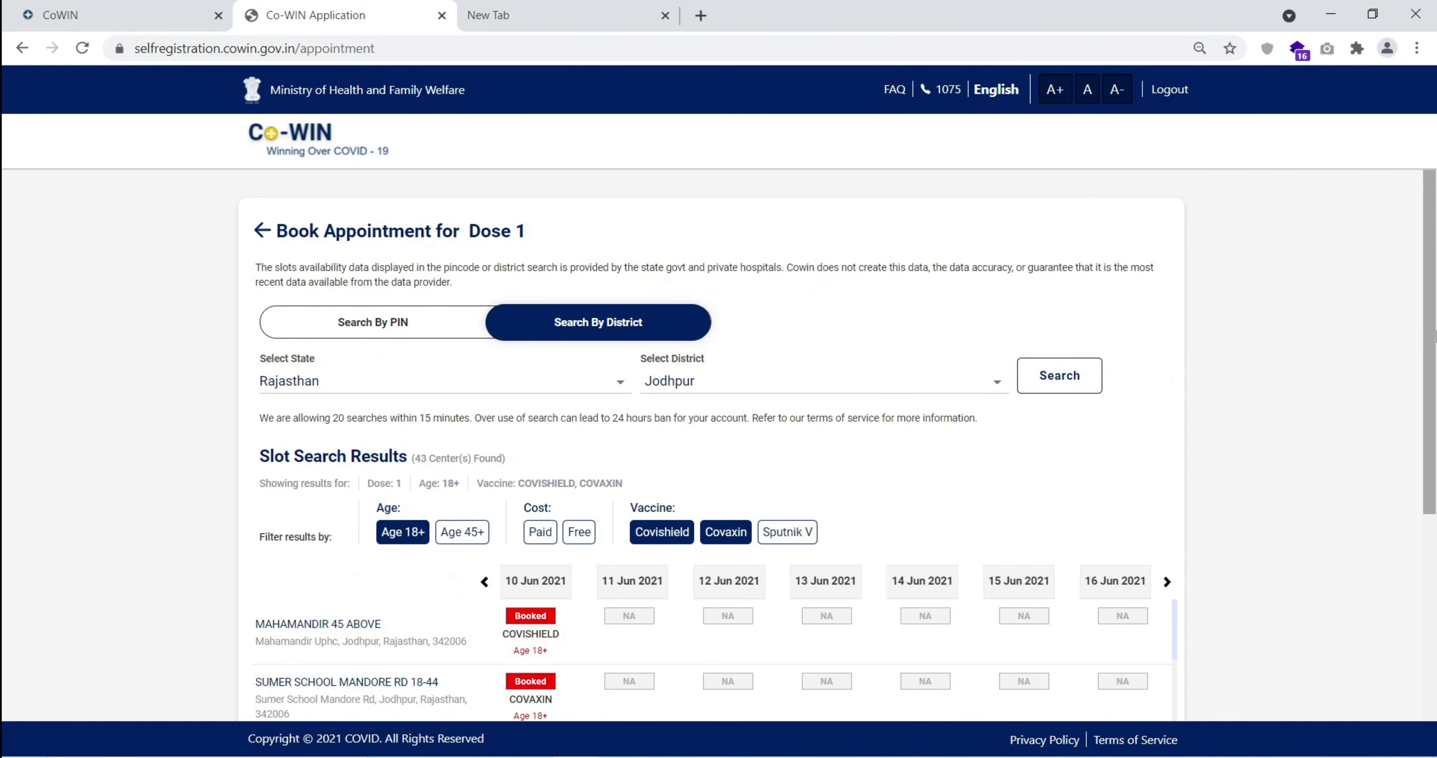
scroll(977, 508, down, 3)
scroll(982, 513, down, 10)
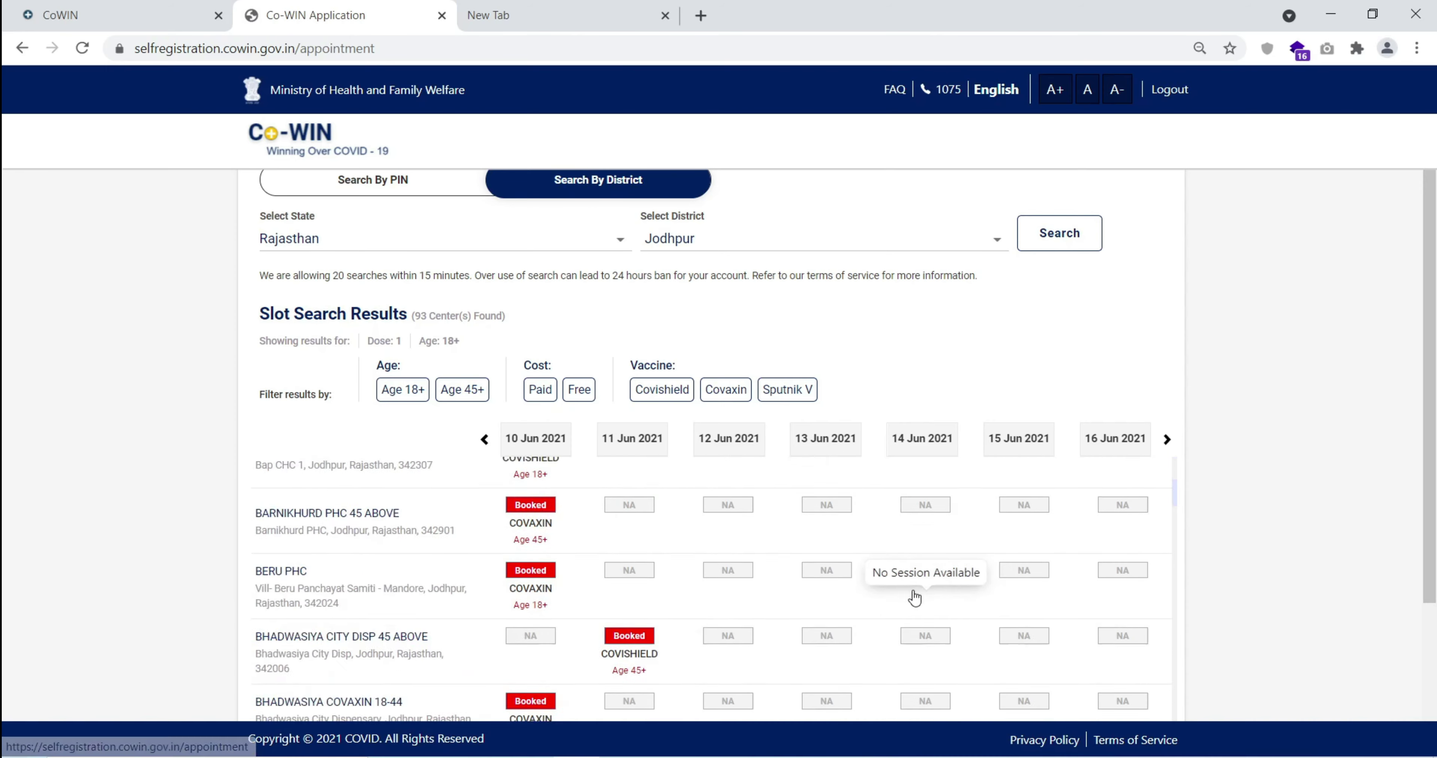
scroll(925, 546, down, 1)
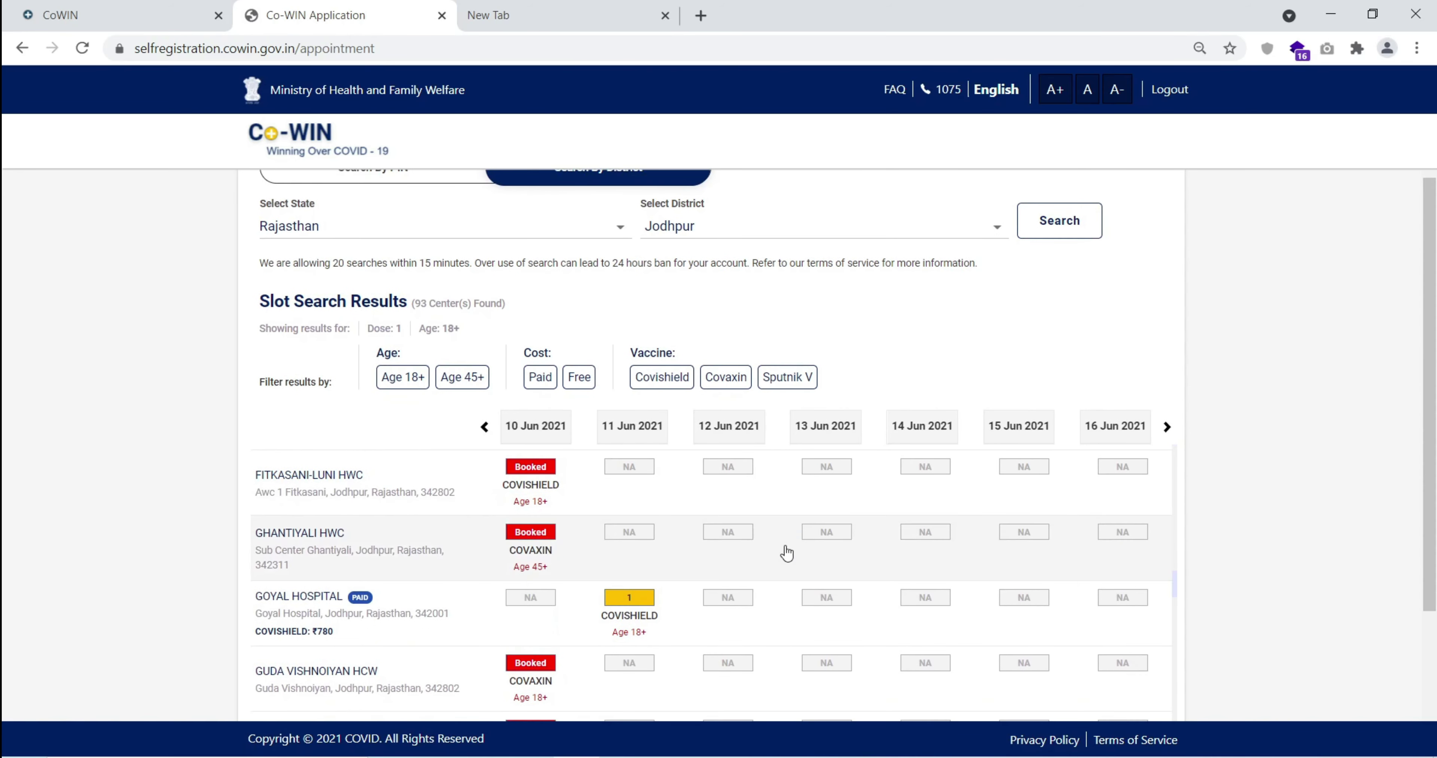
click(632, 611)
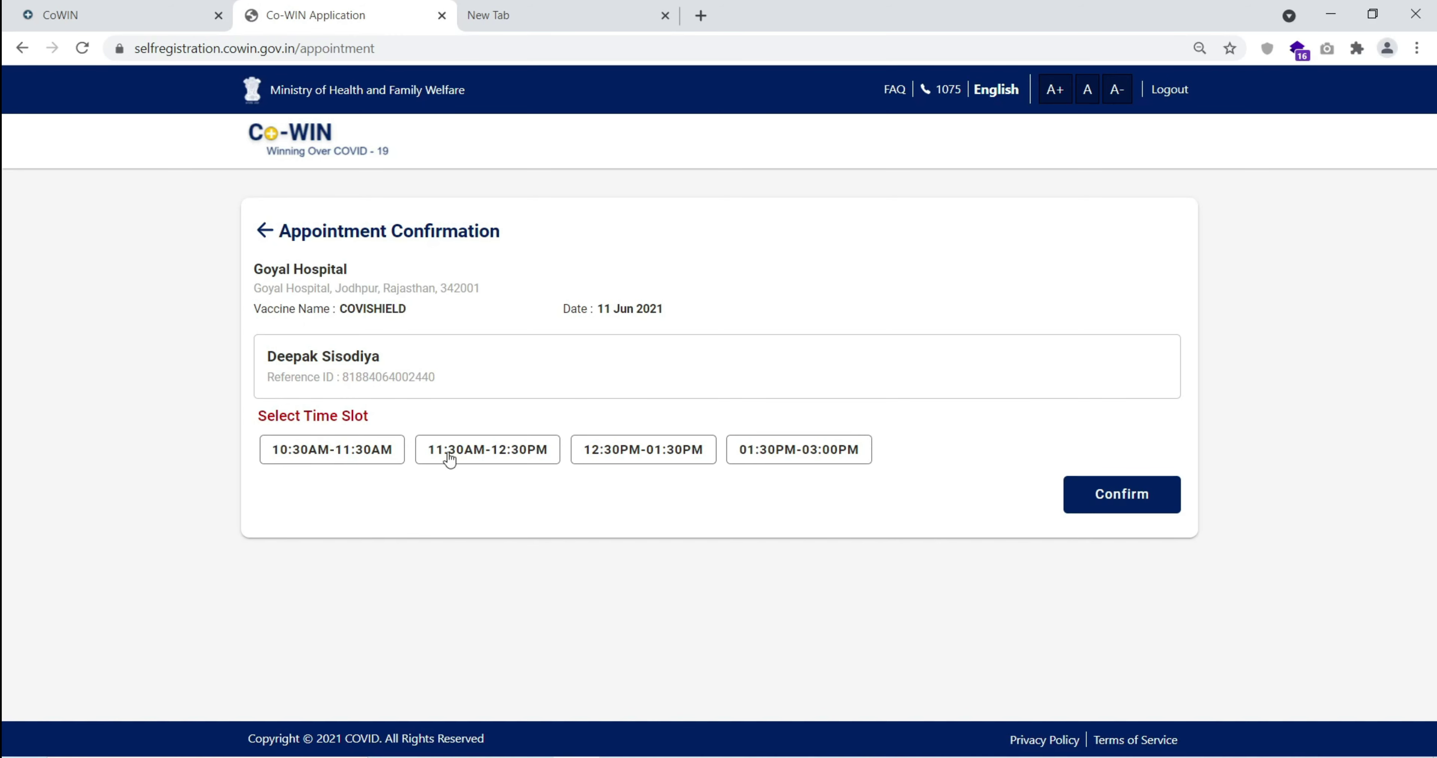
Try each Goyal Hospital time slot, ending on 01:30PM-03:00PM, then go back to the Dose 1 search
click(488, 456)
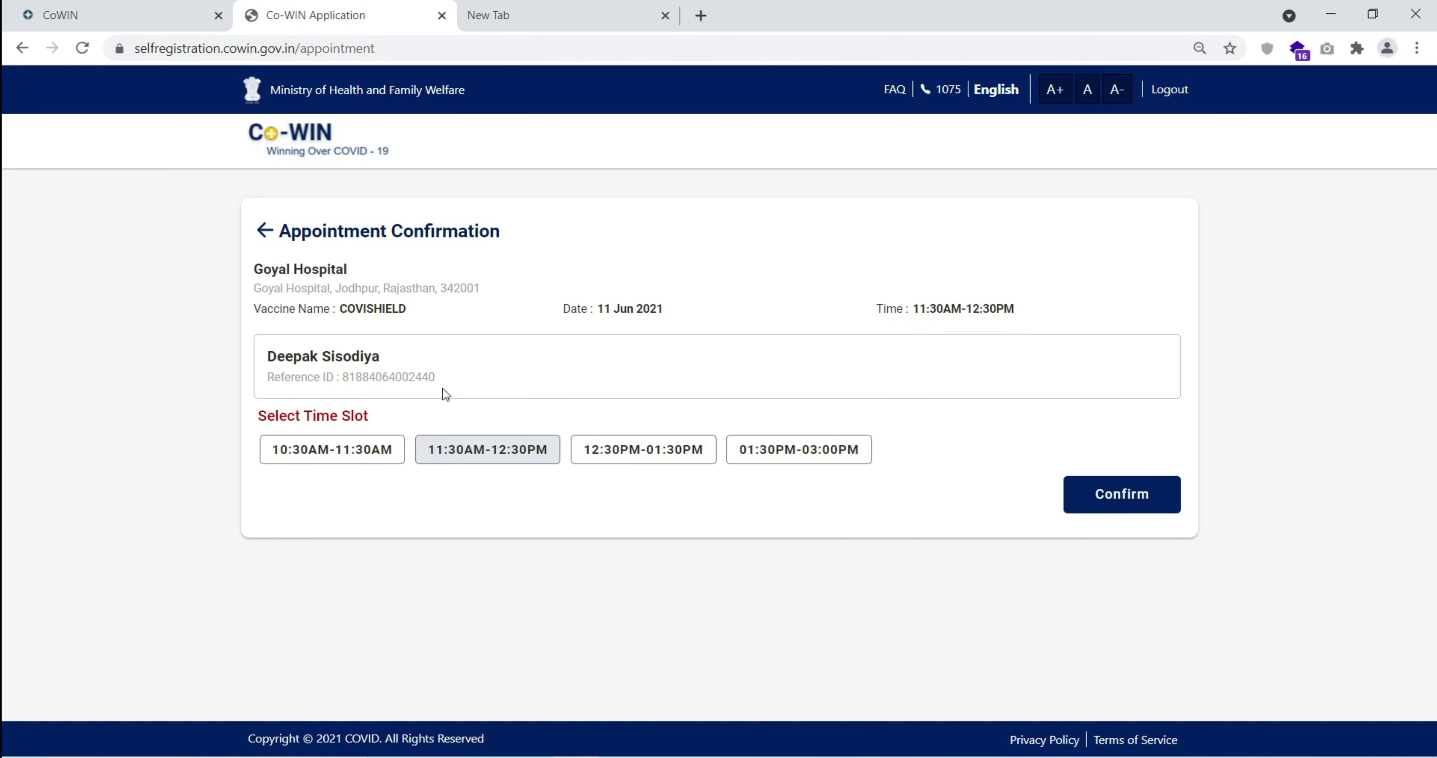
click(661, 449)
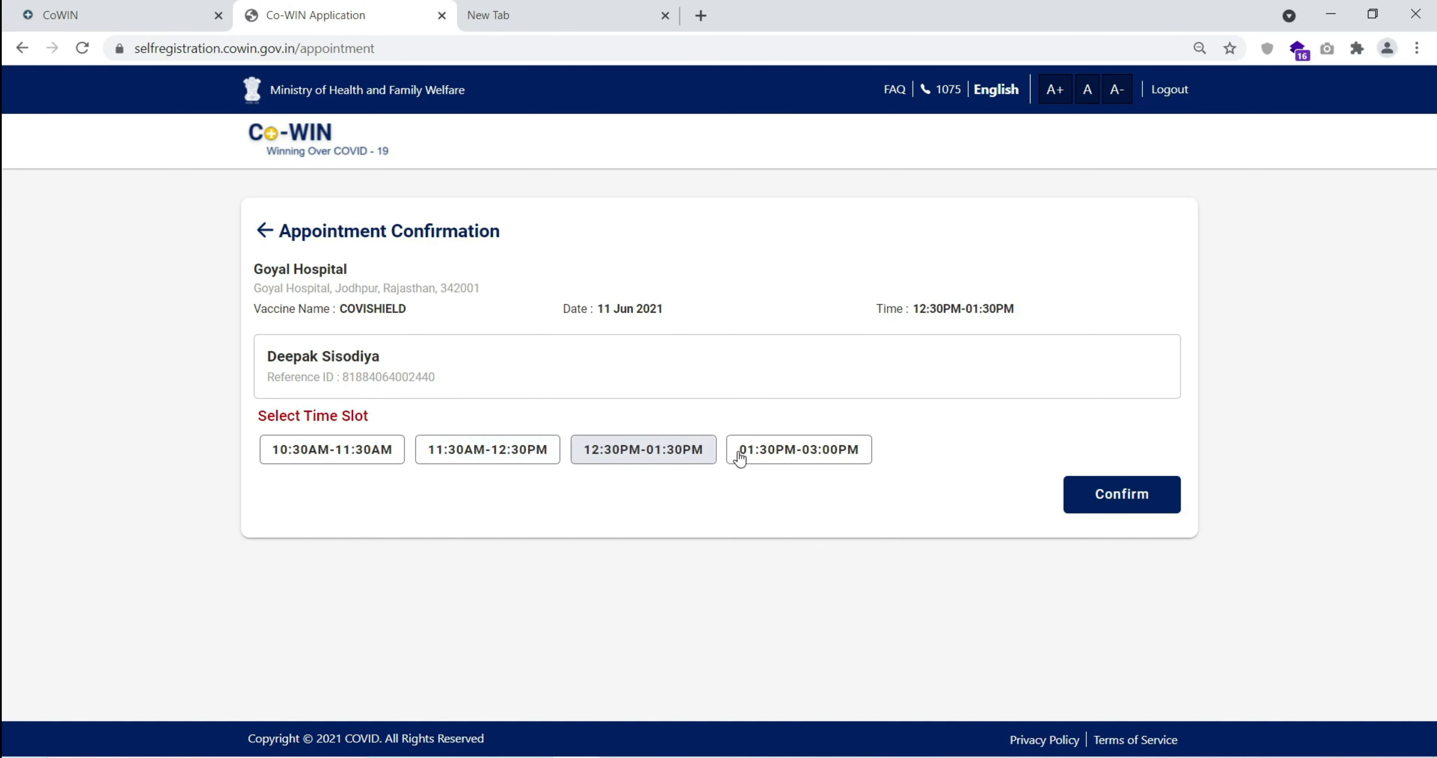
click(828, 458)
click(372, 460)
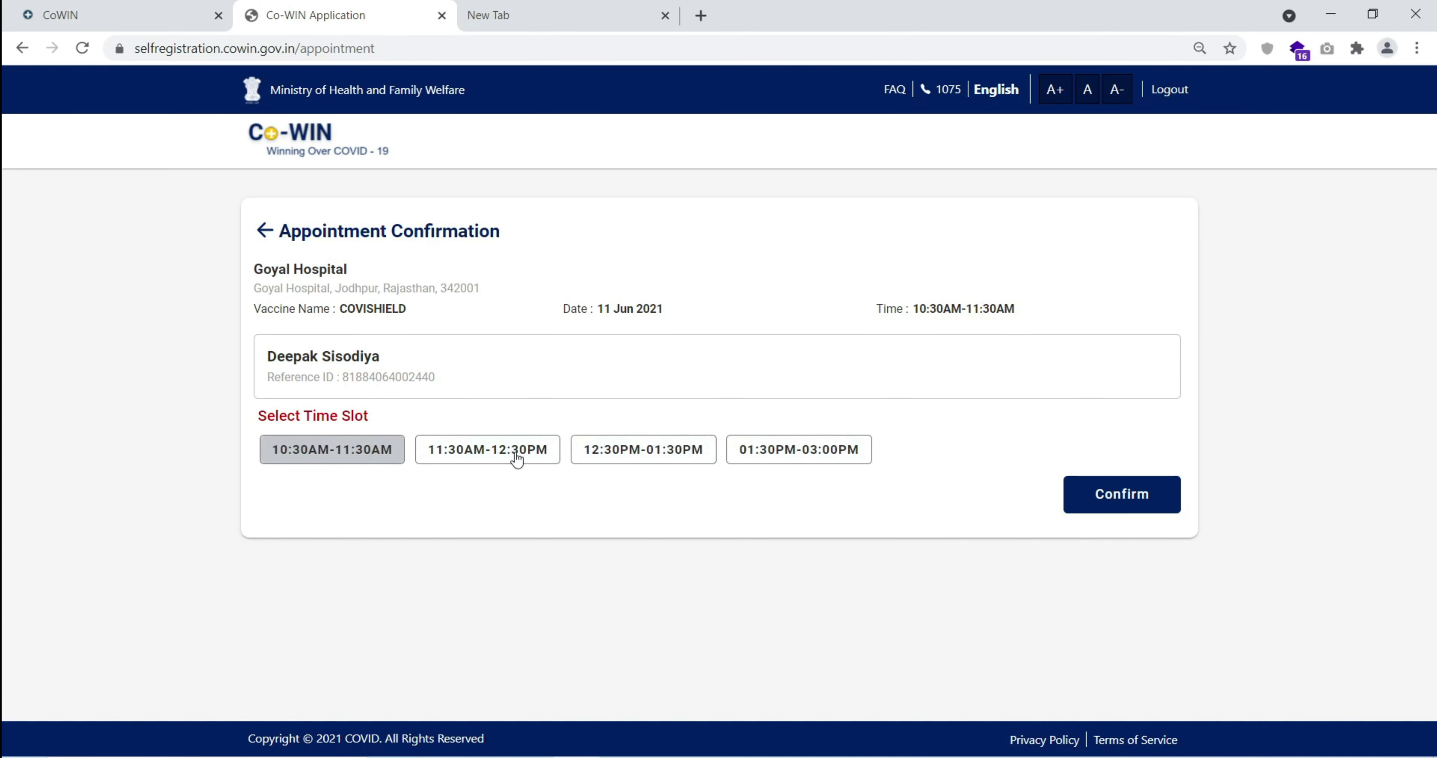
click(513, 458)
click(689, 467)
click(784, 464)
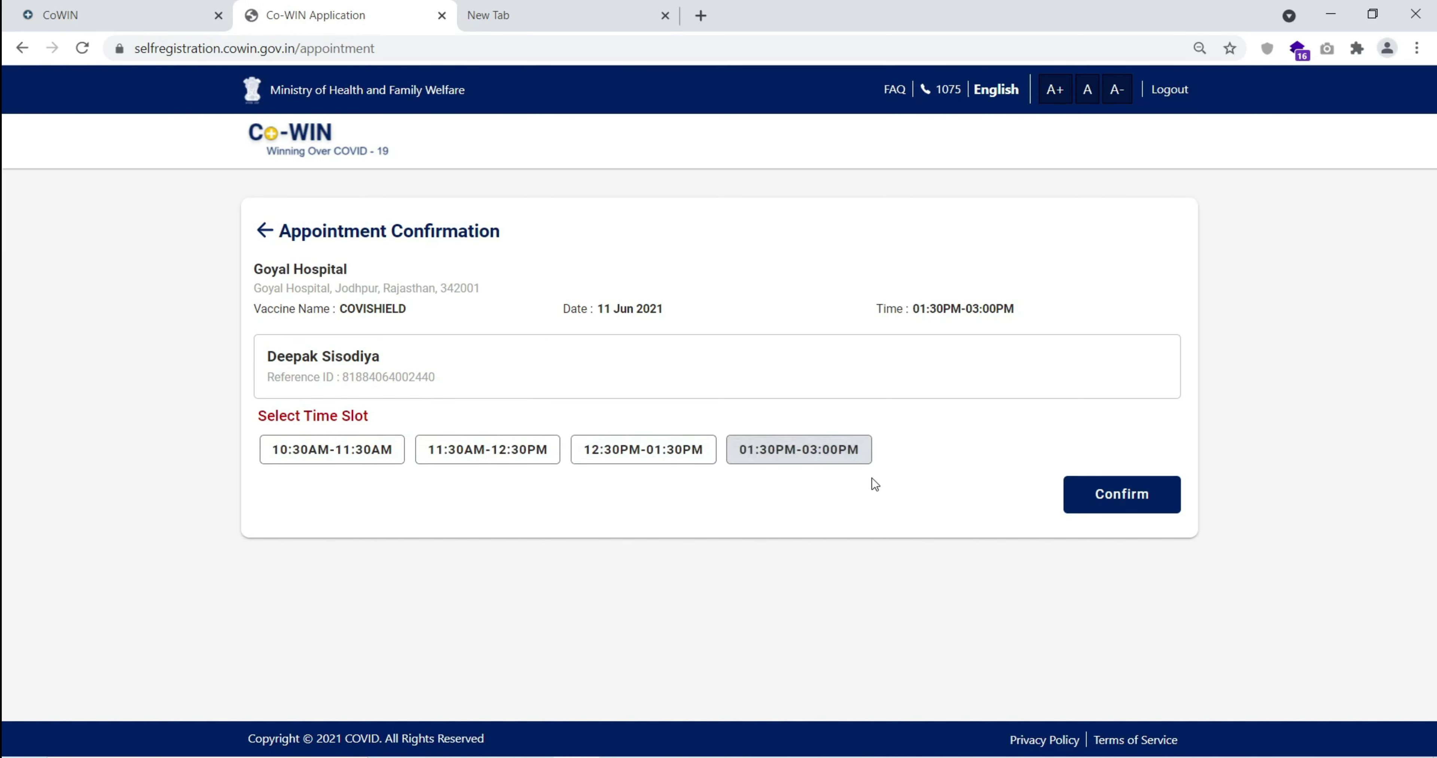
click(272, 235)
Re-run the Jodhpur slot search, filter to Age 18+, and zoom the page out
click(1088, 363)
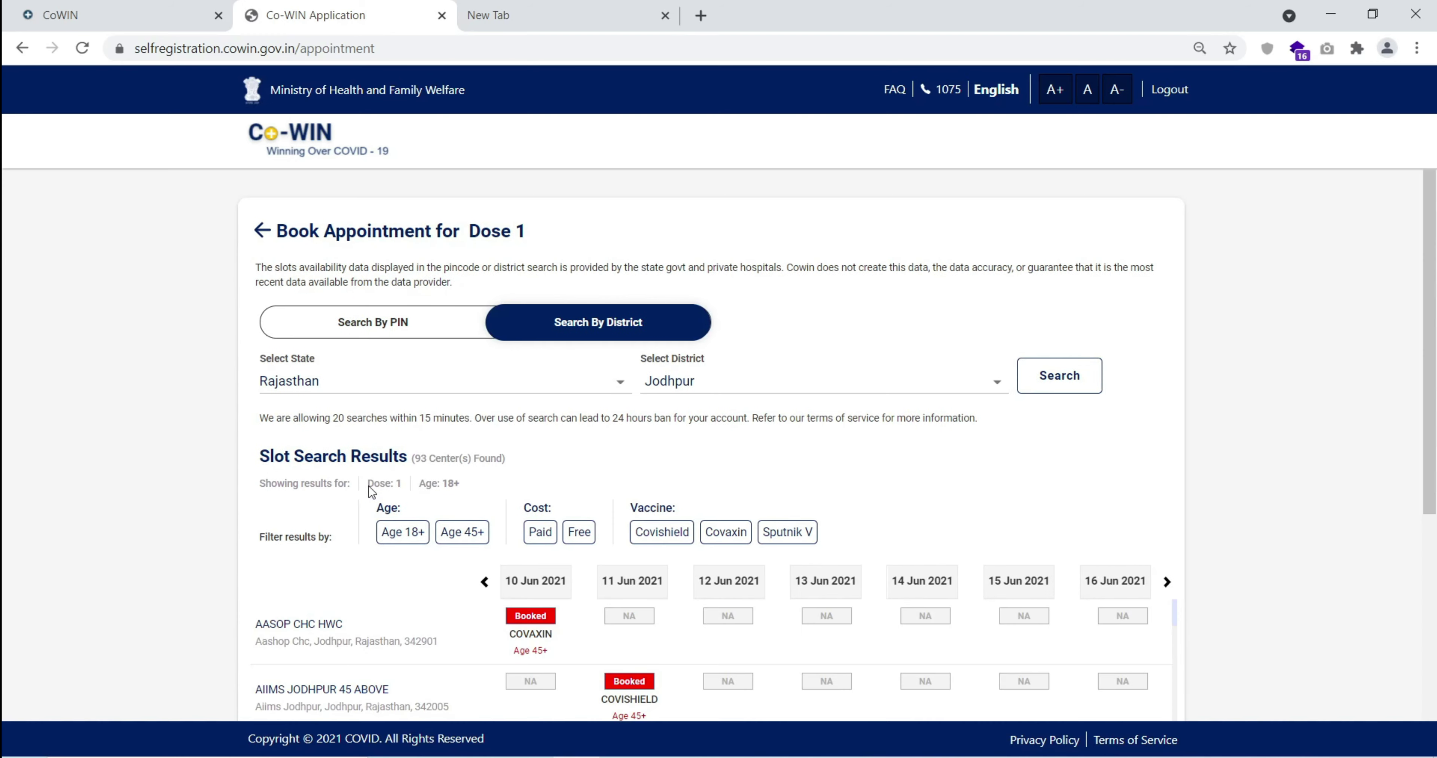
scroll(936, 377, down, 3)
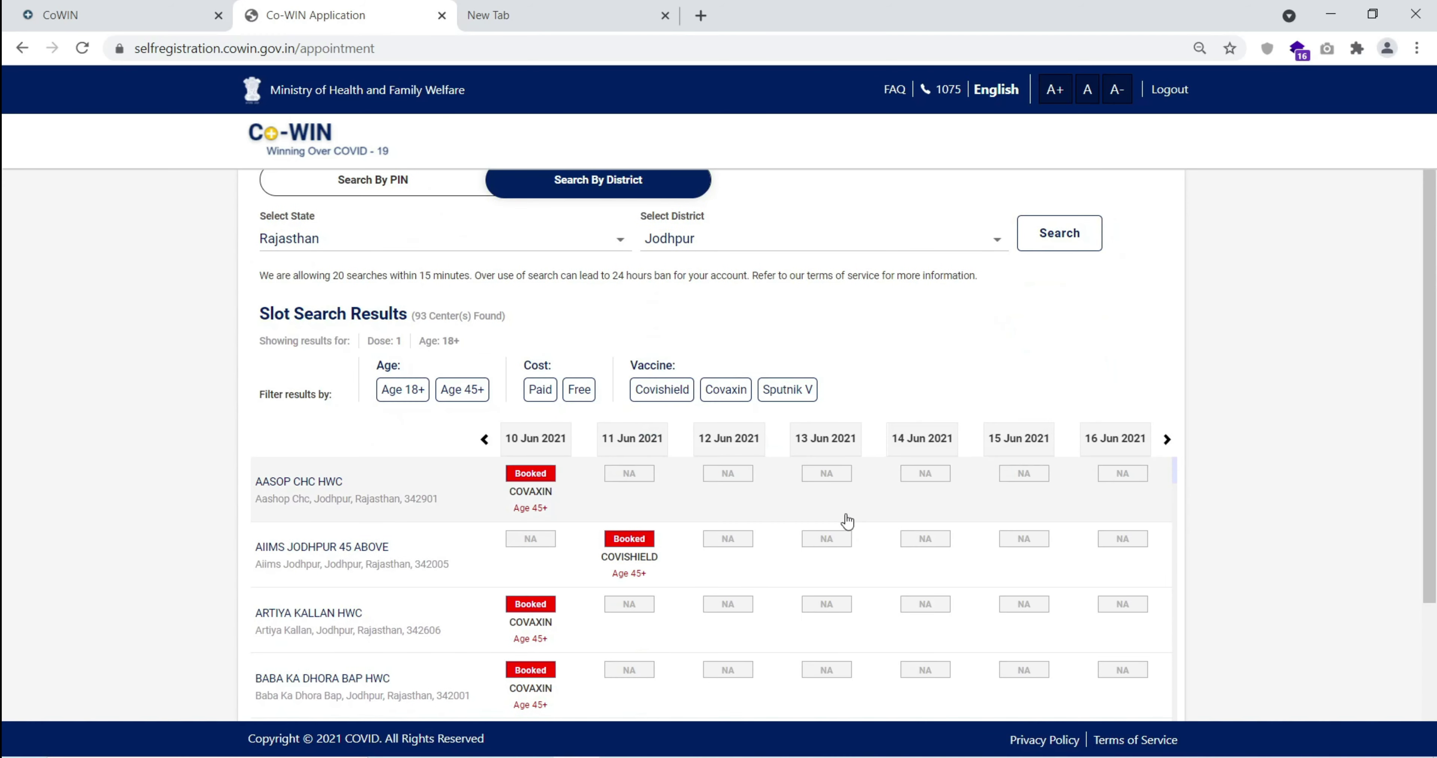
scroll(580, 564, down, 5)
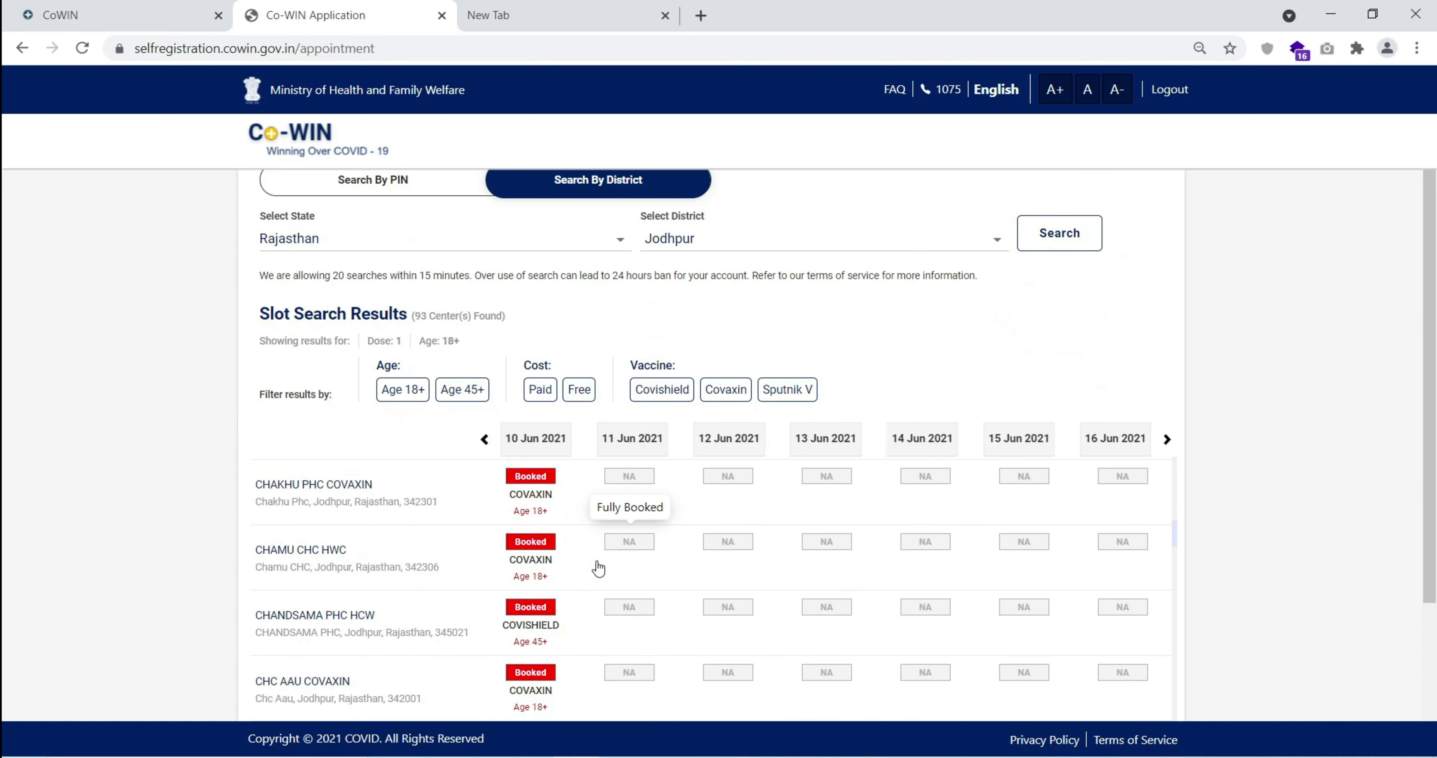
click(397, 390)
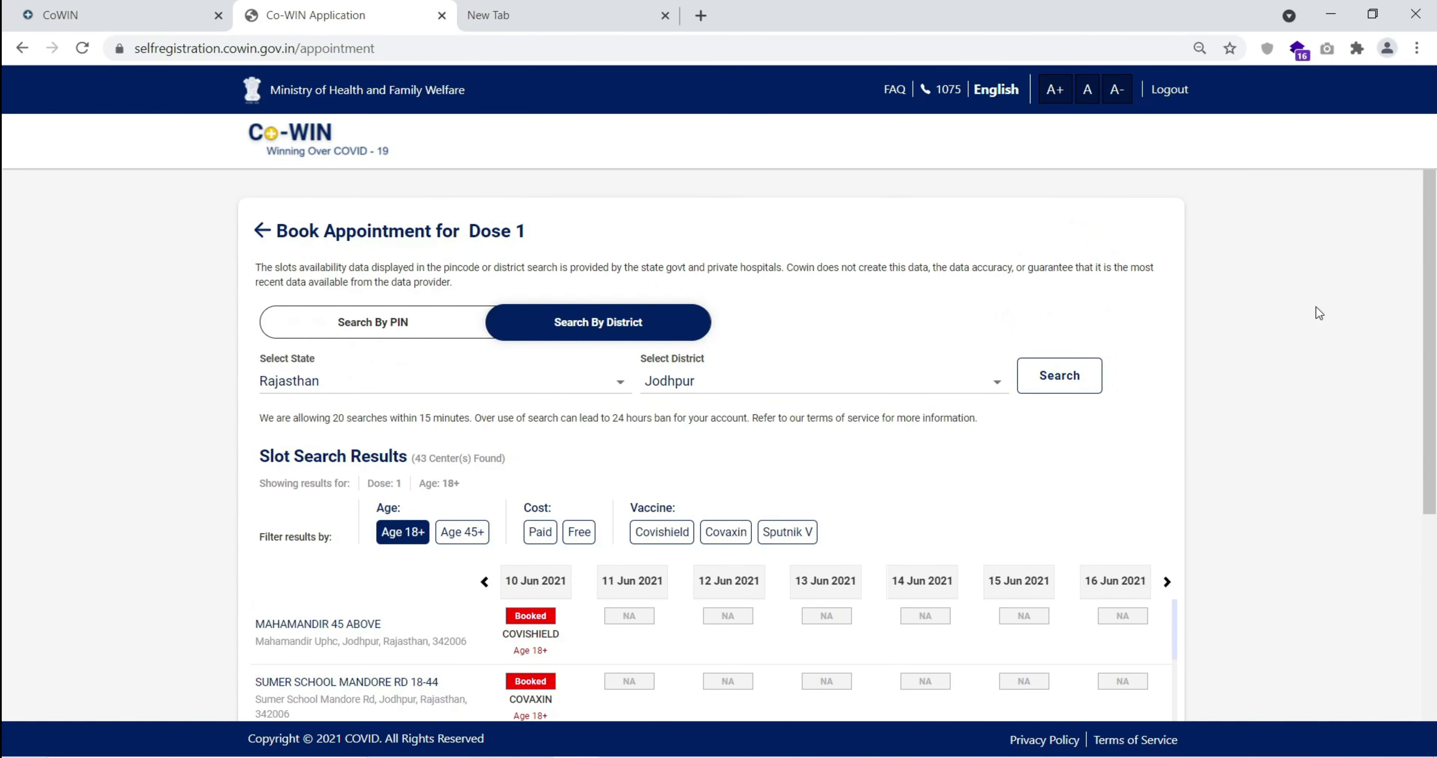
key(ctrl+minus)
scroll(876, 493, down, 5)
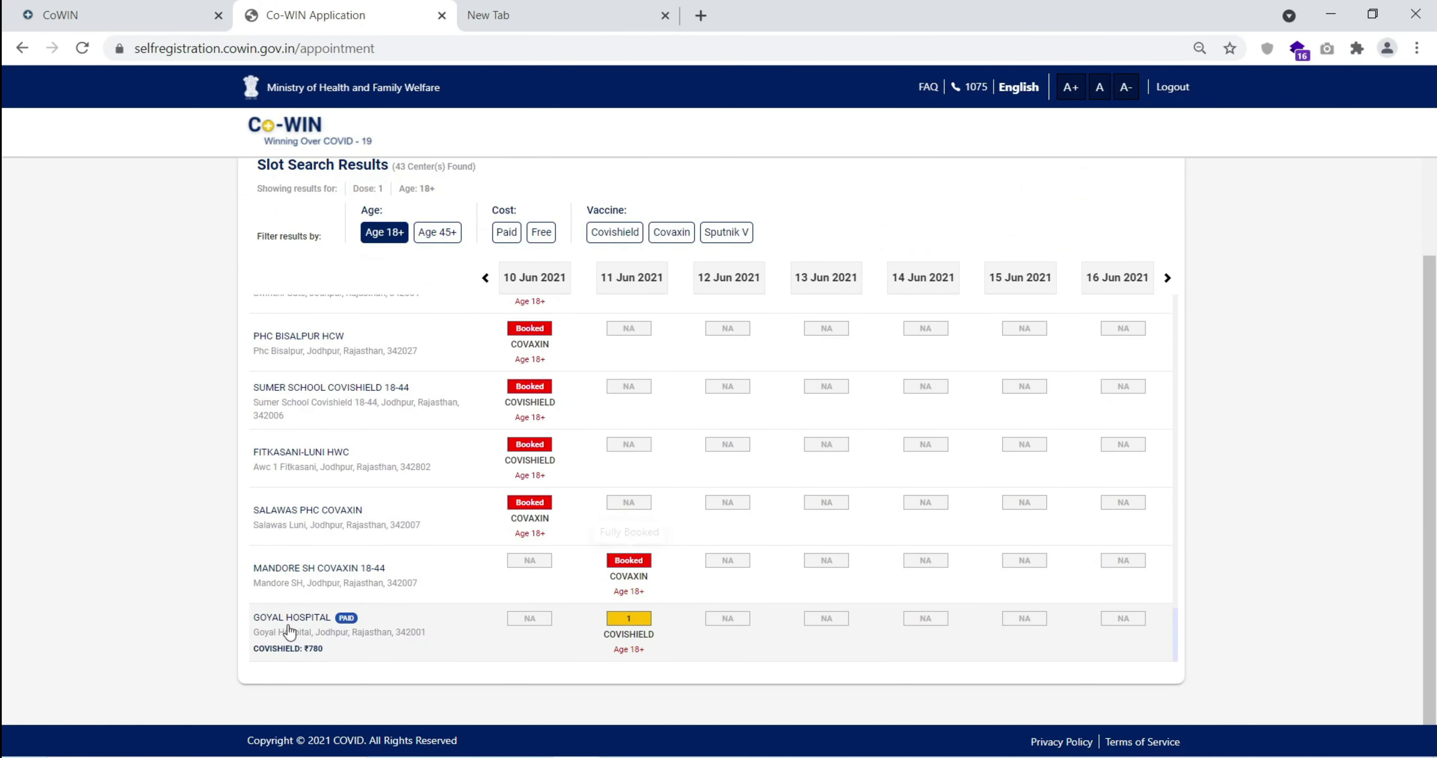
Open and back out of the Goyal Hospital 11 Jun slot, then filter to Free centres
click(627, 619)
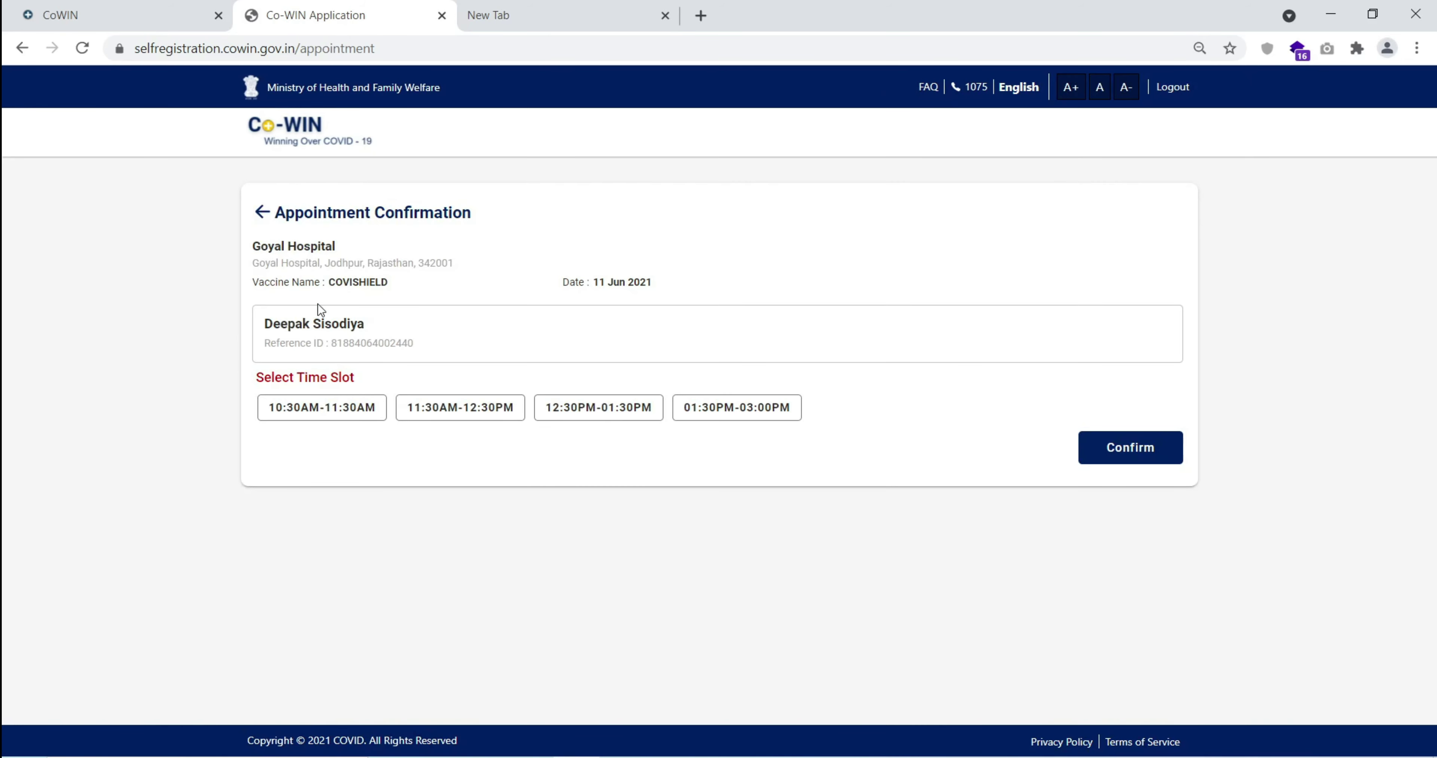
click(260, 213)
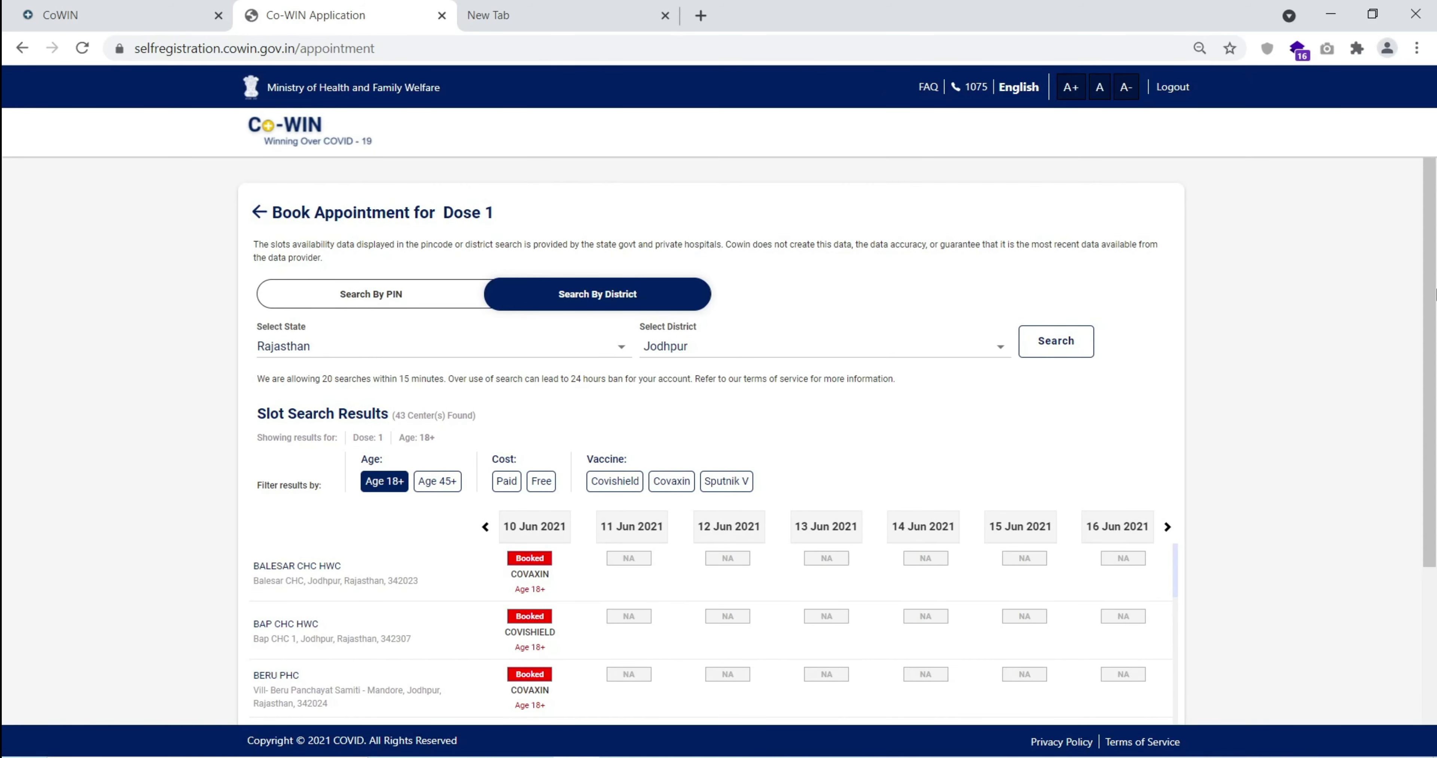
scroll(1135, 431, down, 3)
click(541, 341)
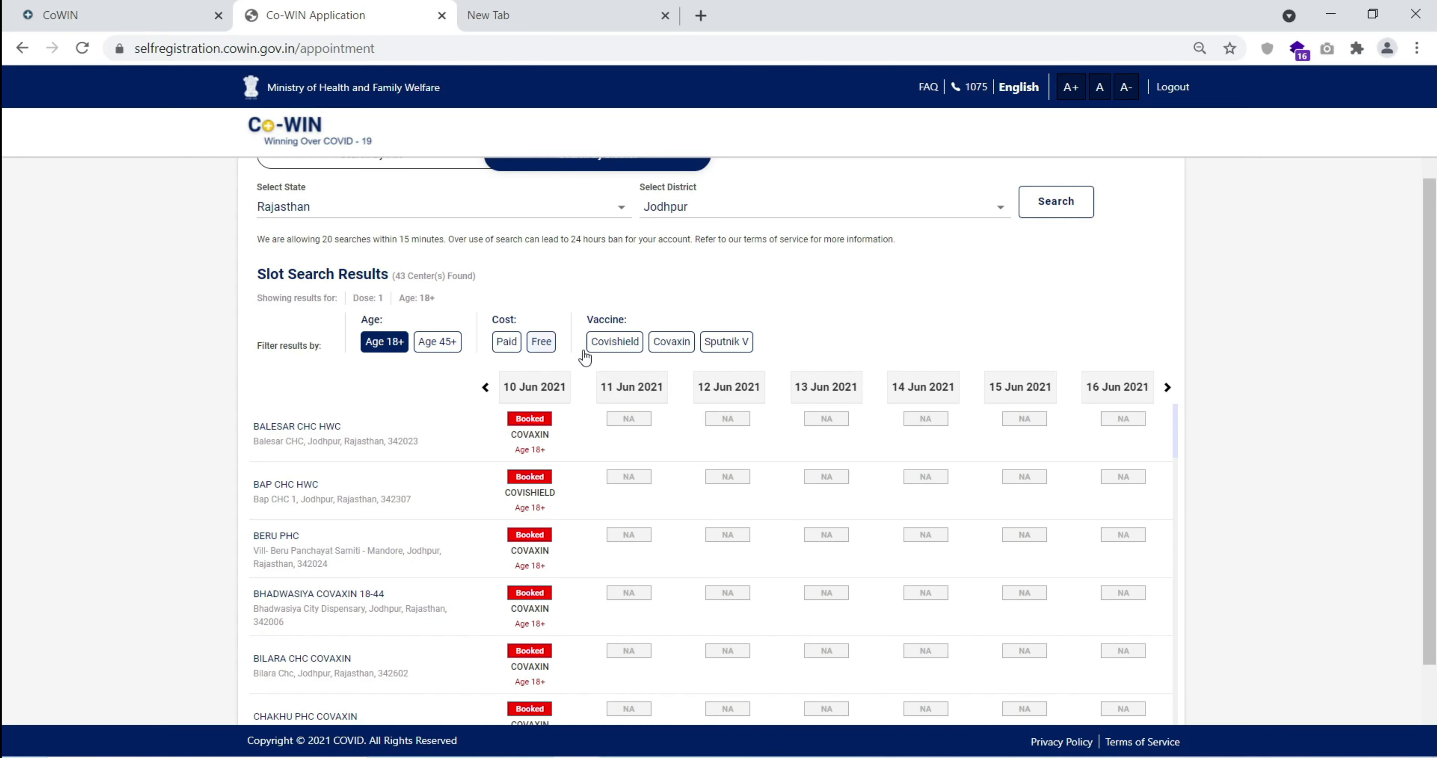
scroll(935, 494, down, 4)
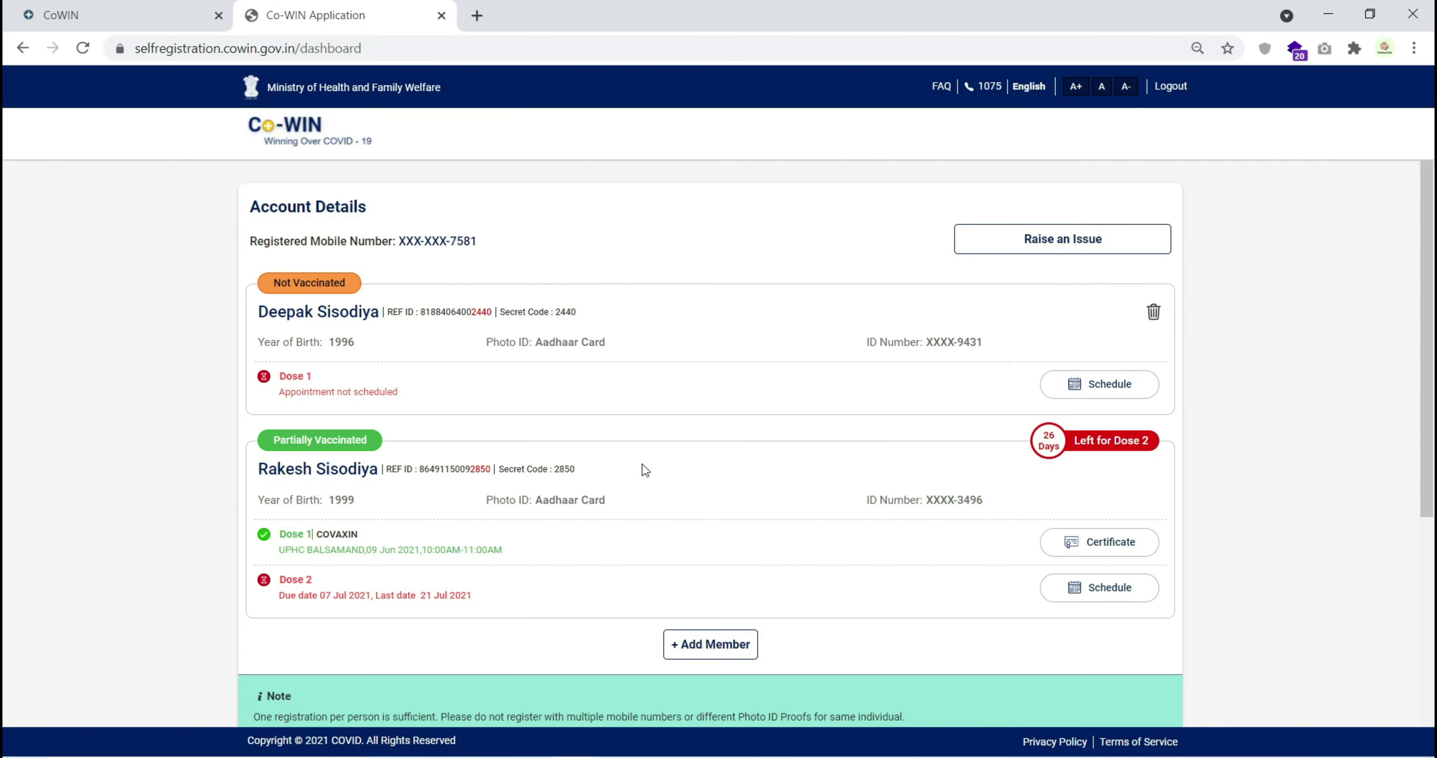
Open the partially vaccinated member's Dose 1 appointment slip PDF from the dashboard
scroll(571, 444, down, 6)
scroll(572, 448, up, 6)
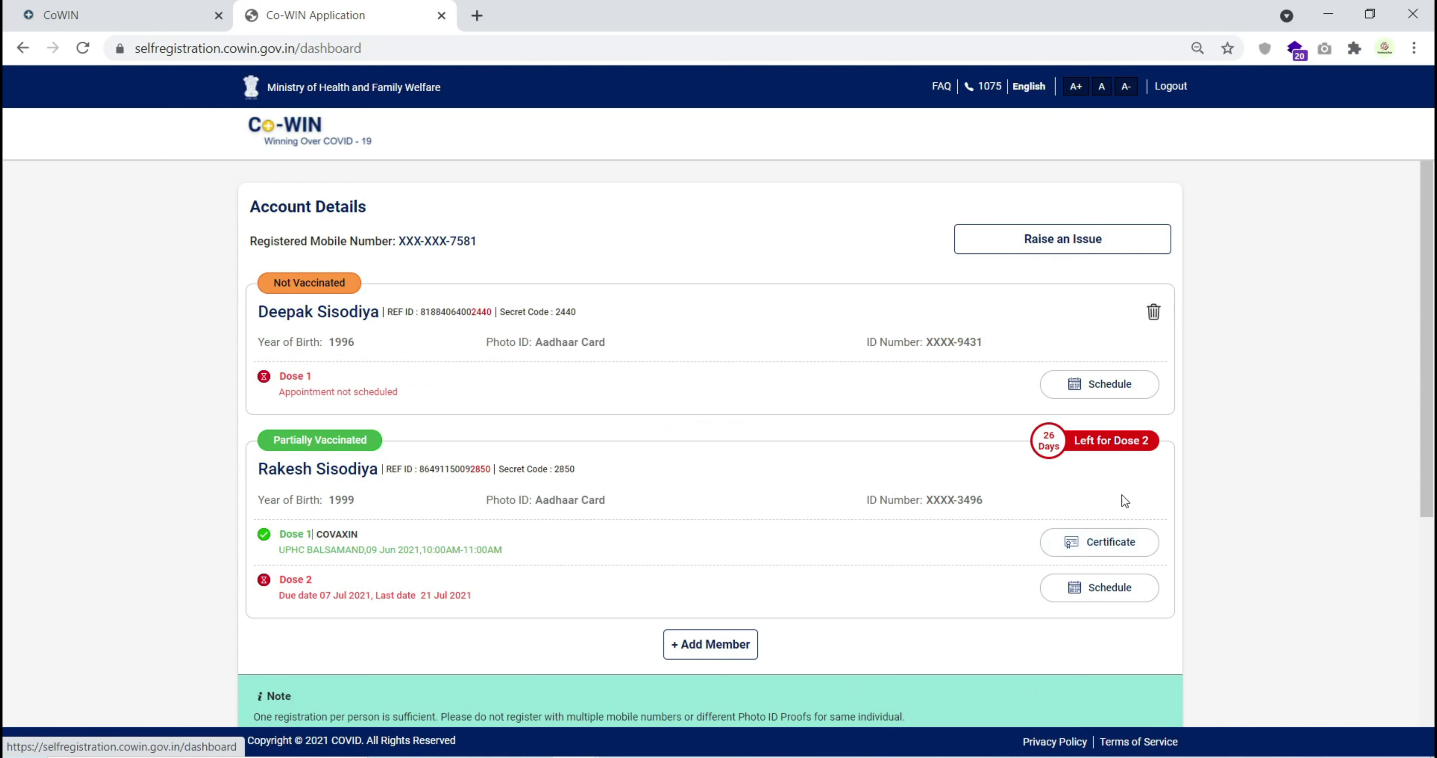
scroll(1429, 379, down, 1)
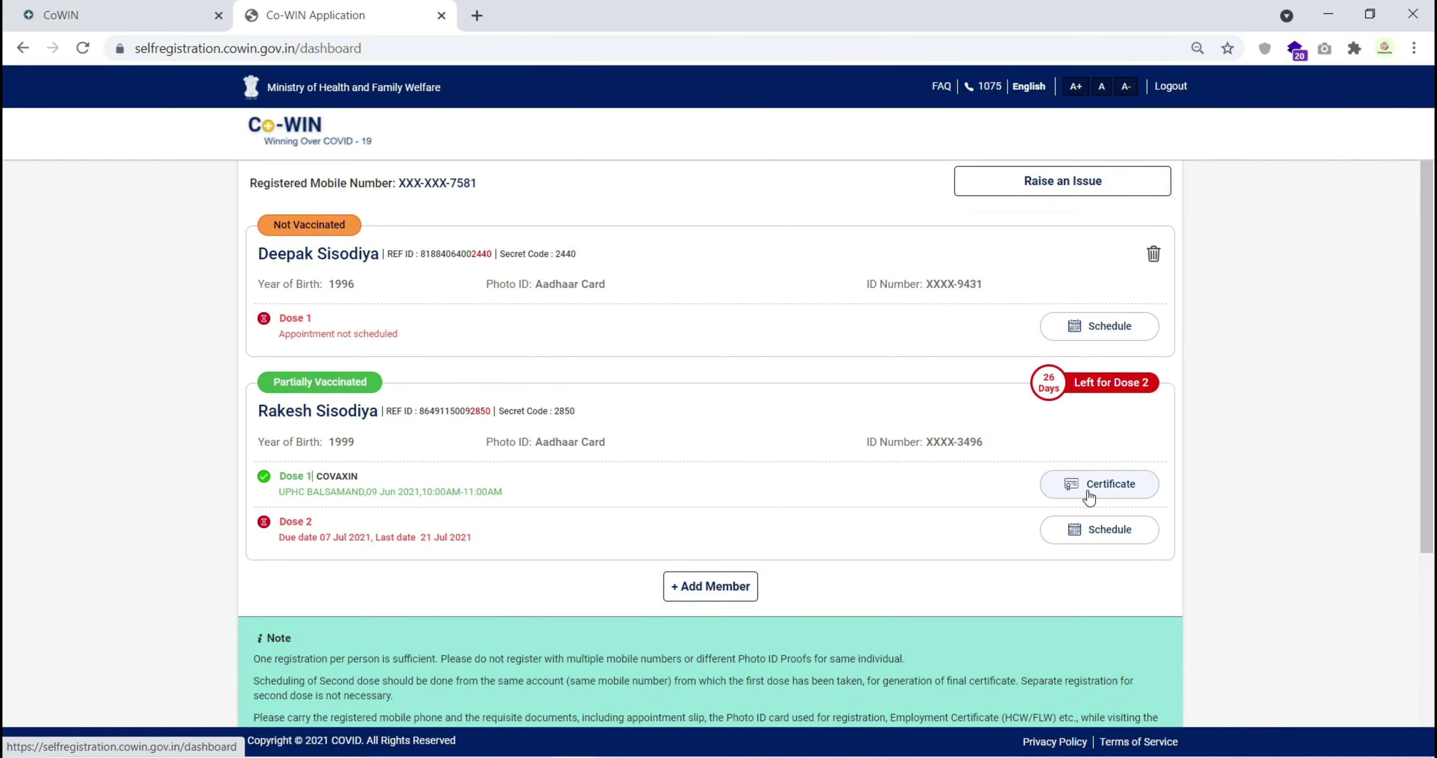
click(1088, 497)
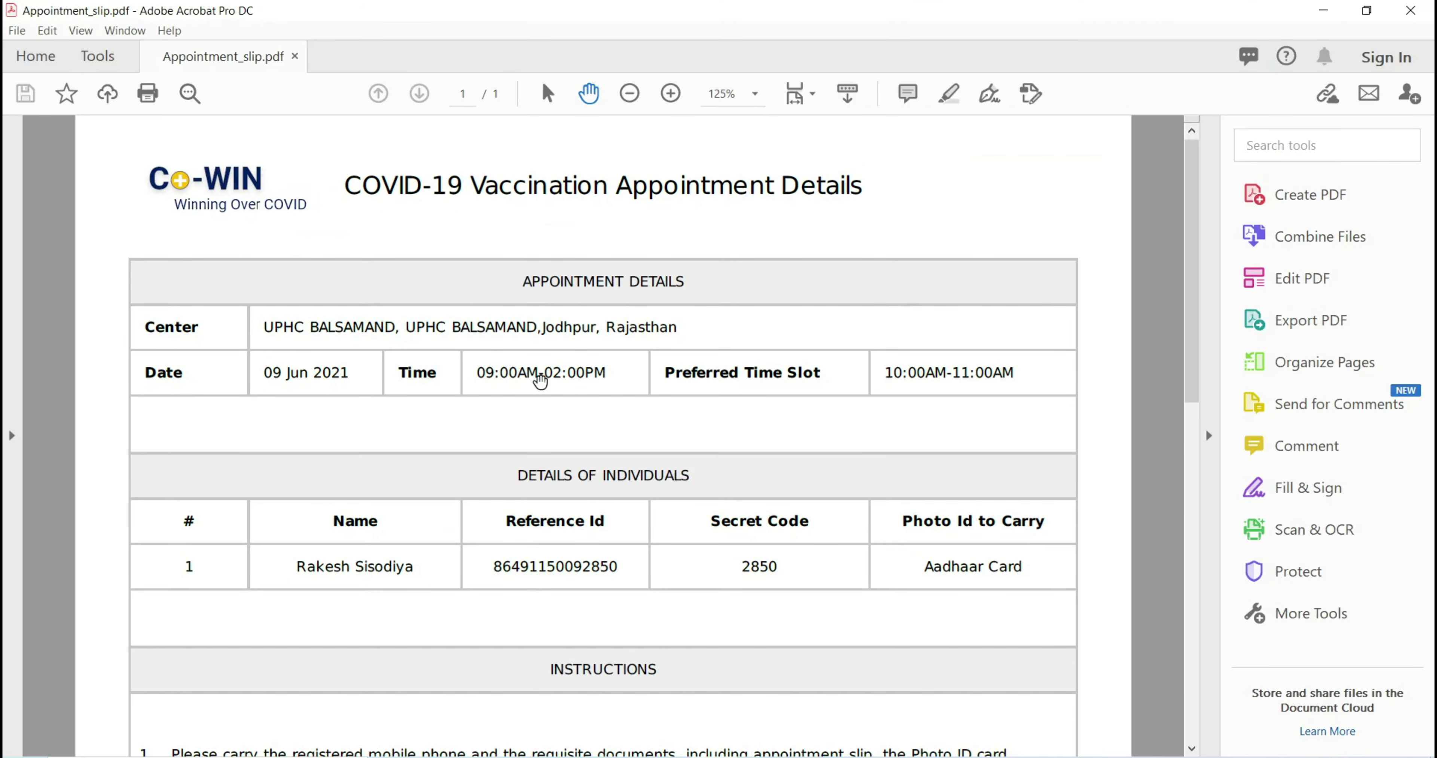
Review the Appointment_slip.pdf and select the Date and Time row for the preferred slot
drag(340, 385, 275, 392)
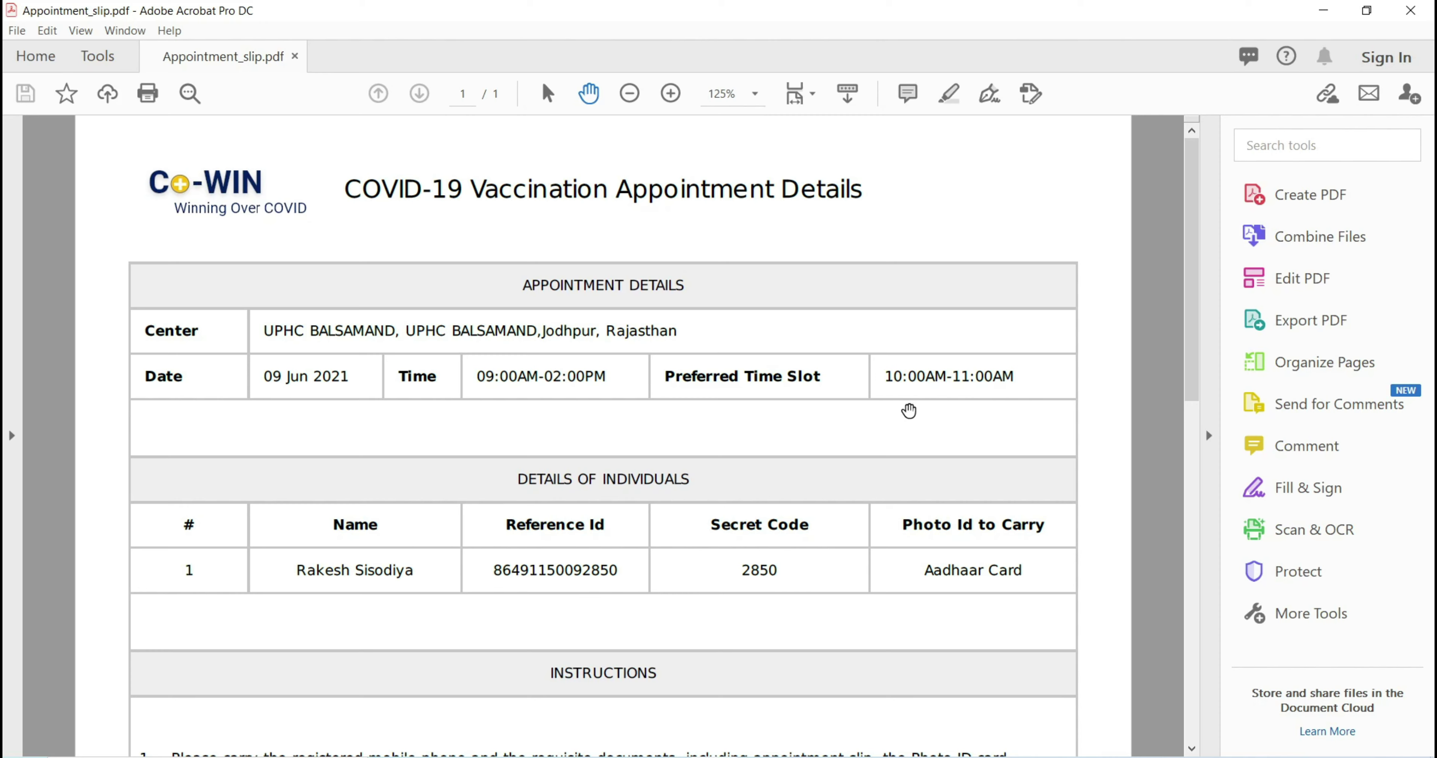
scroll(745, 483, down, 3)
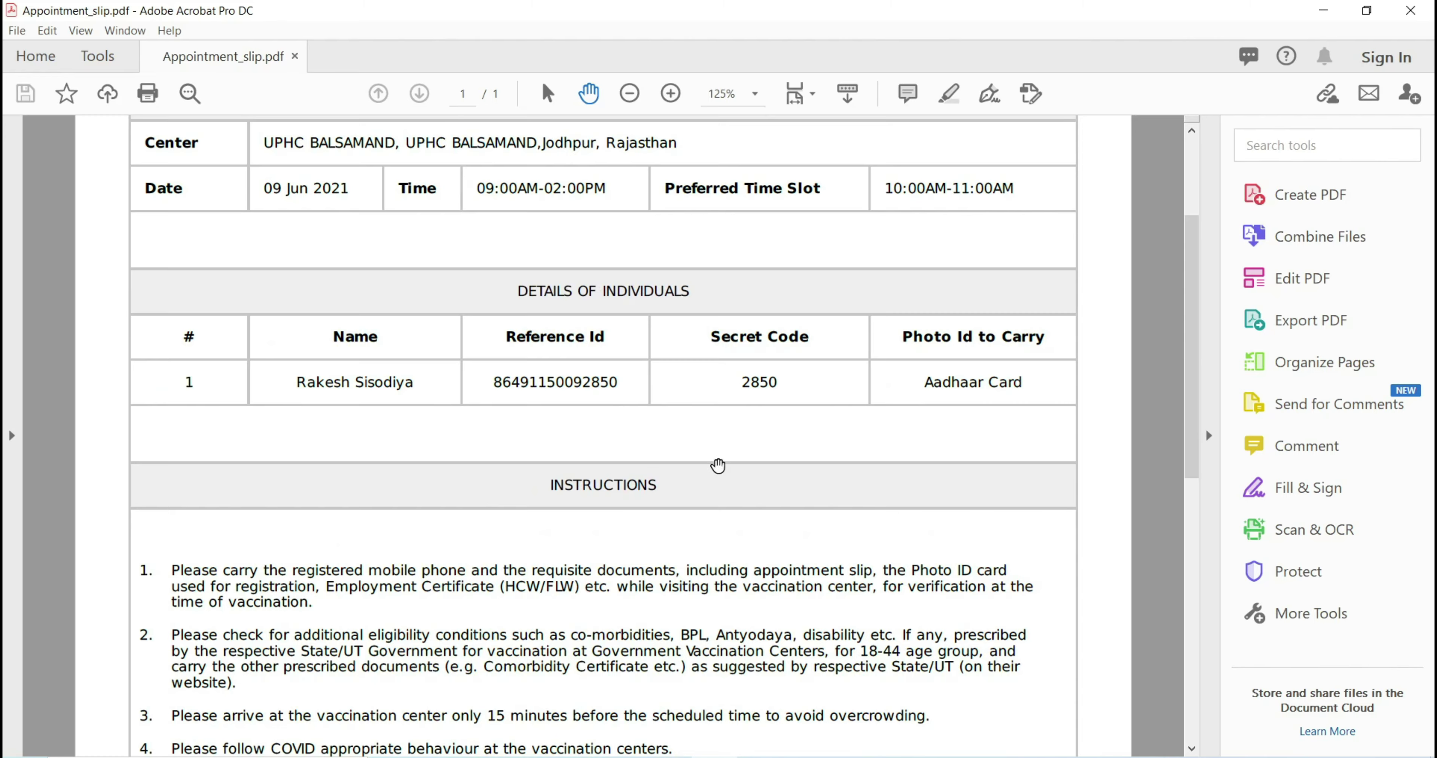
scroll(718, 466, down, 10)
scroll(716, 470, up, 13)
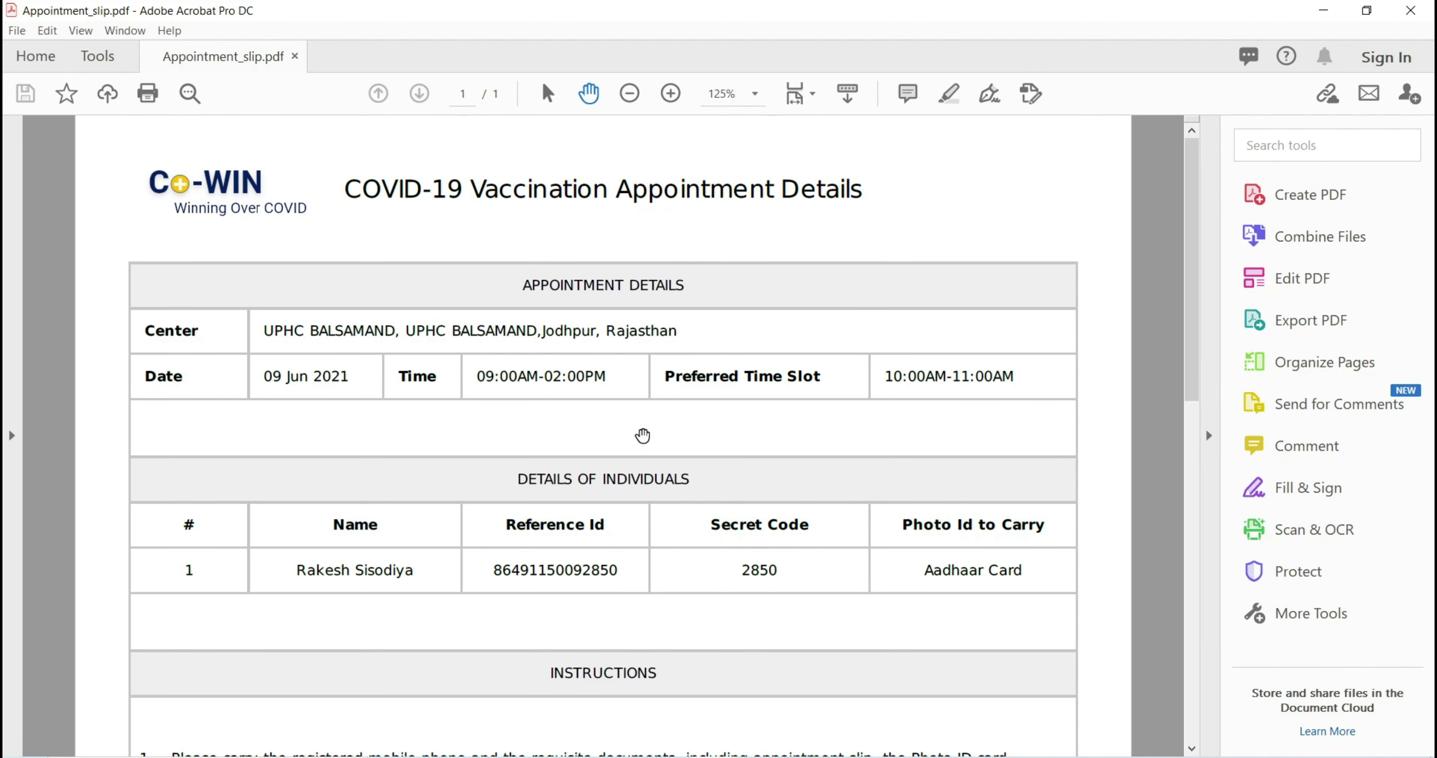
double_click(924, 383)
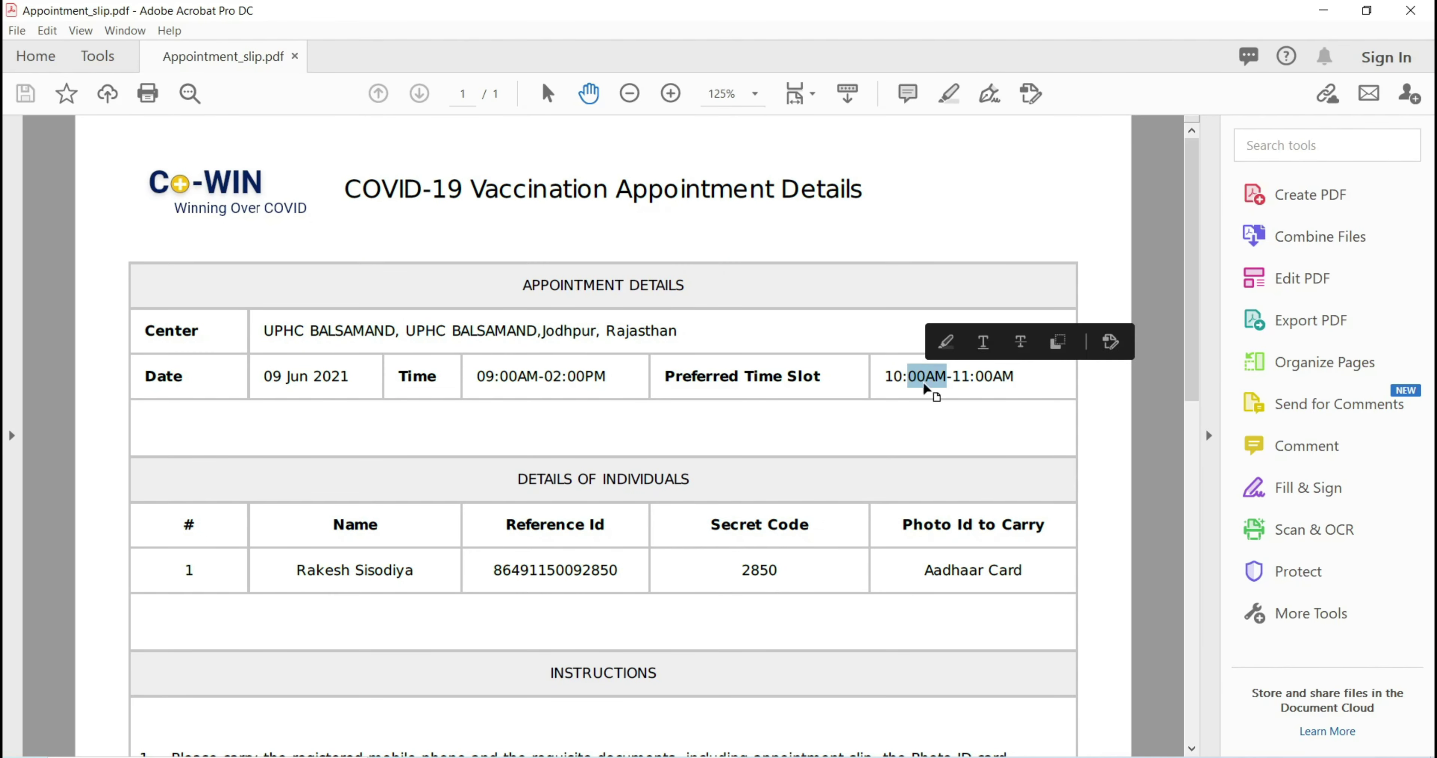
click(924, 390)
click(957, 412)
Highlight the final digits of the Reference Id, then scroll through the slip's instructions
scroll(977, 379, down, 1)
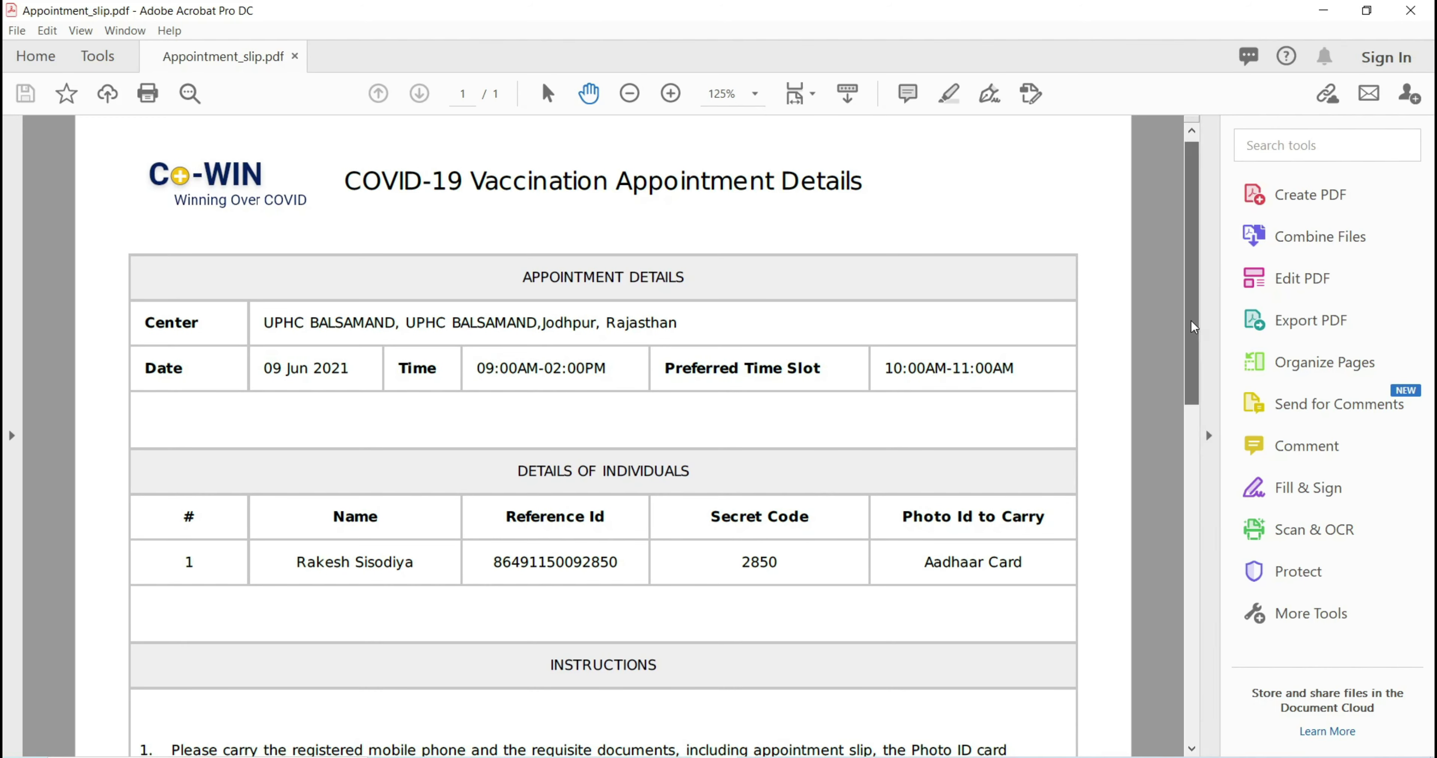
scroll(1168, 379, down, 3)
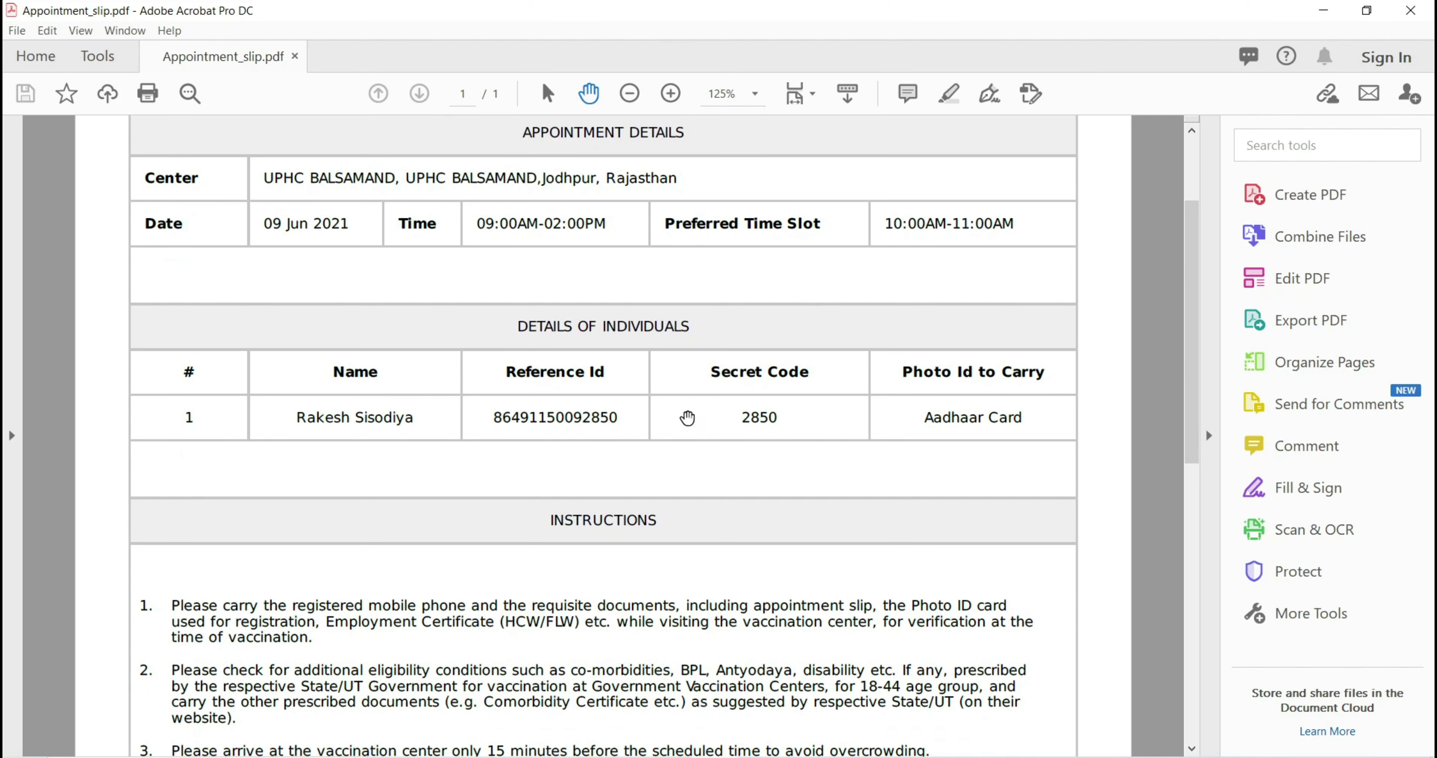
scroll(634, 427, up, 1)
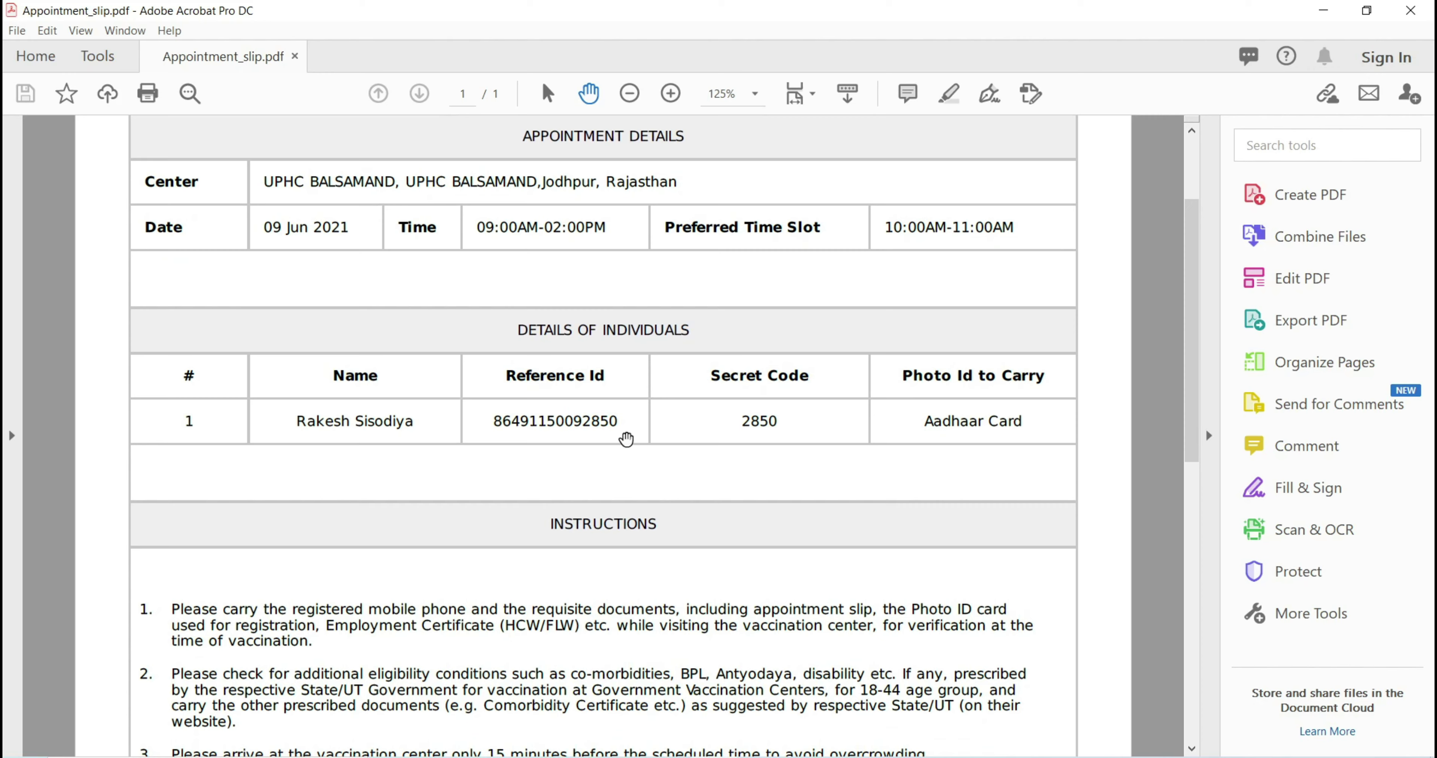
drag(618, 428, 590, 425)
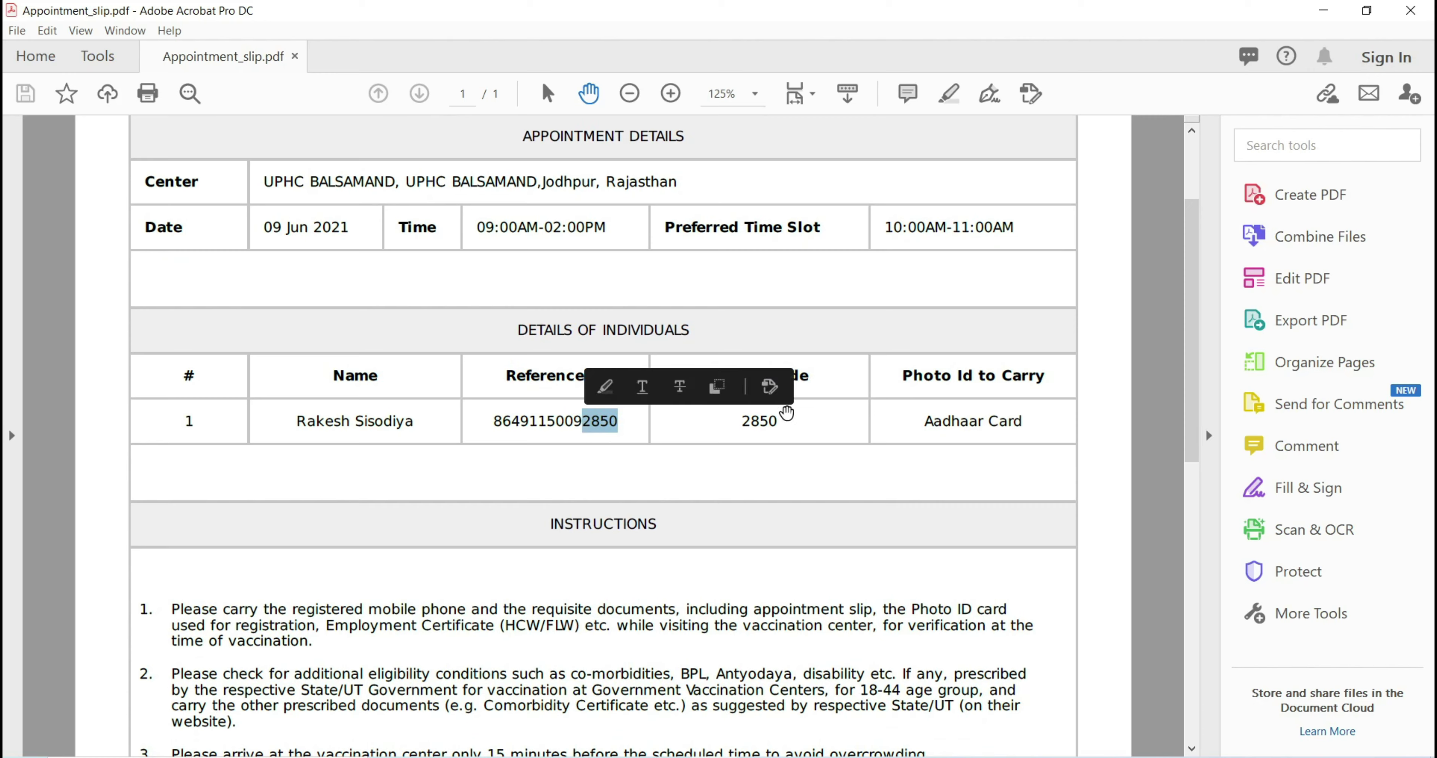
click(779, 421)
scroll(802, 472, down, 3)
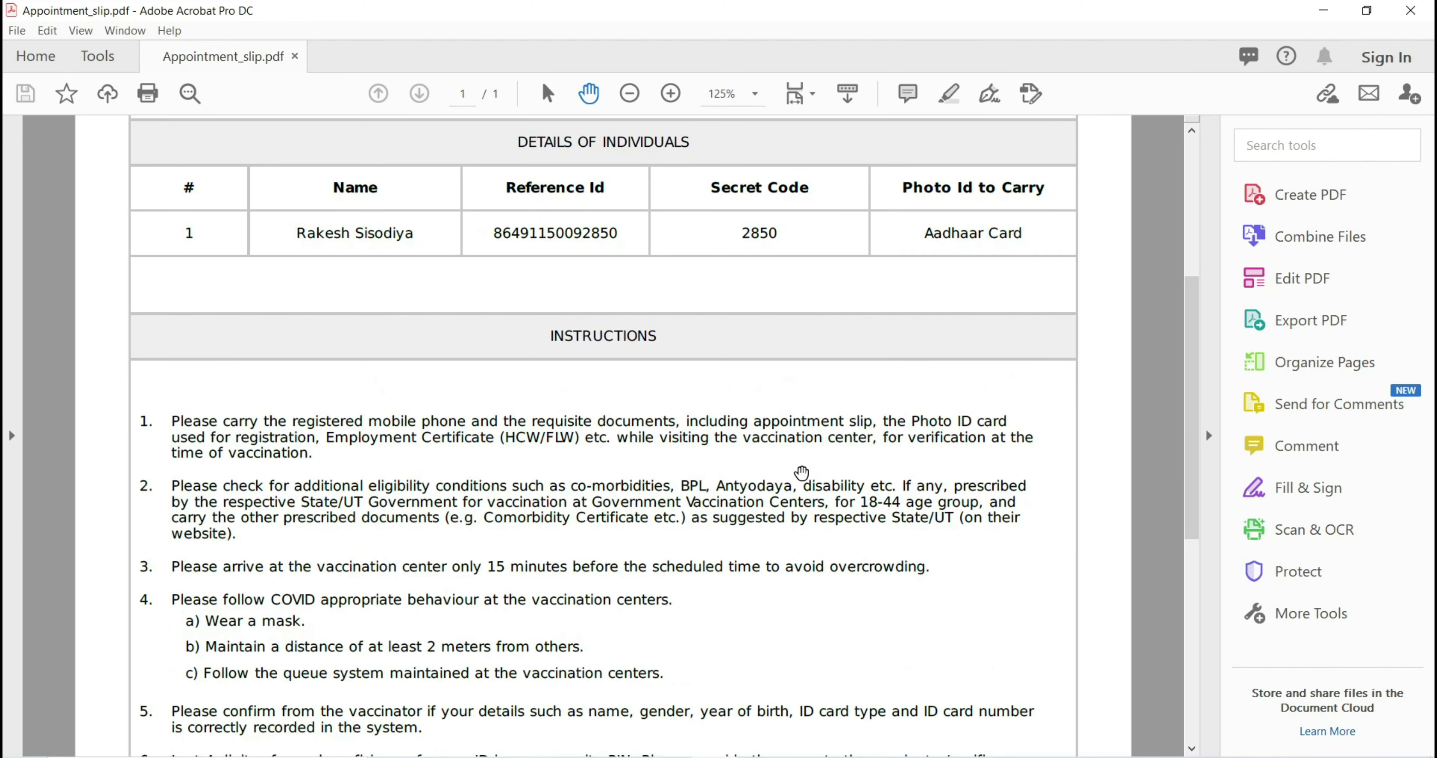
scroll(801, 474, up, 3)
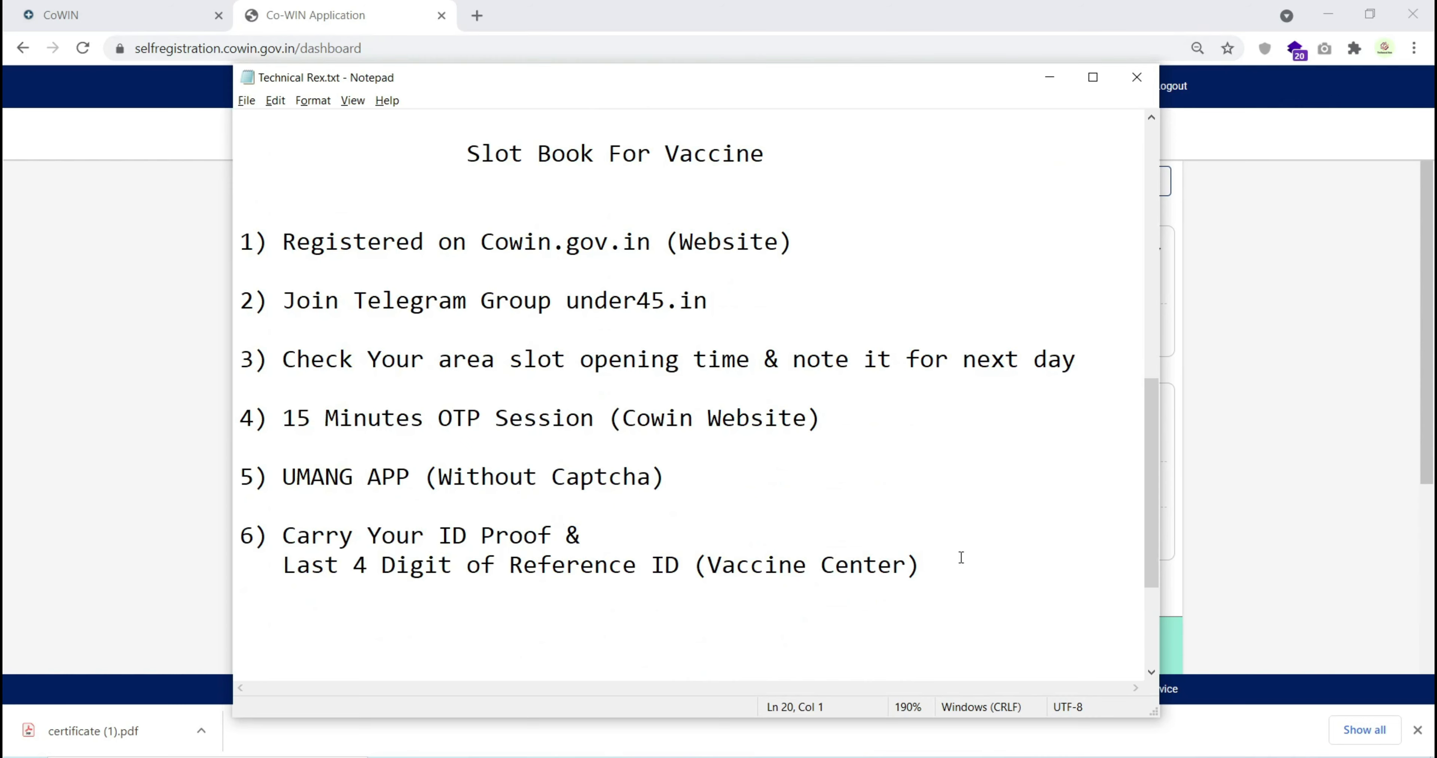
Highlight item 6's ID proof and Reference ID reminder, save the notes, and return to CoWIN
key(ctrl+v)
drag(286, 527, 596, 536)
drag(285, 565, 933, 549)
click(925, 565)
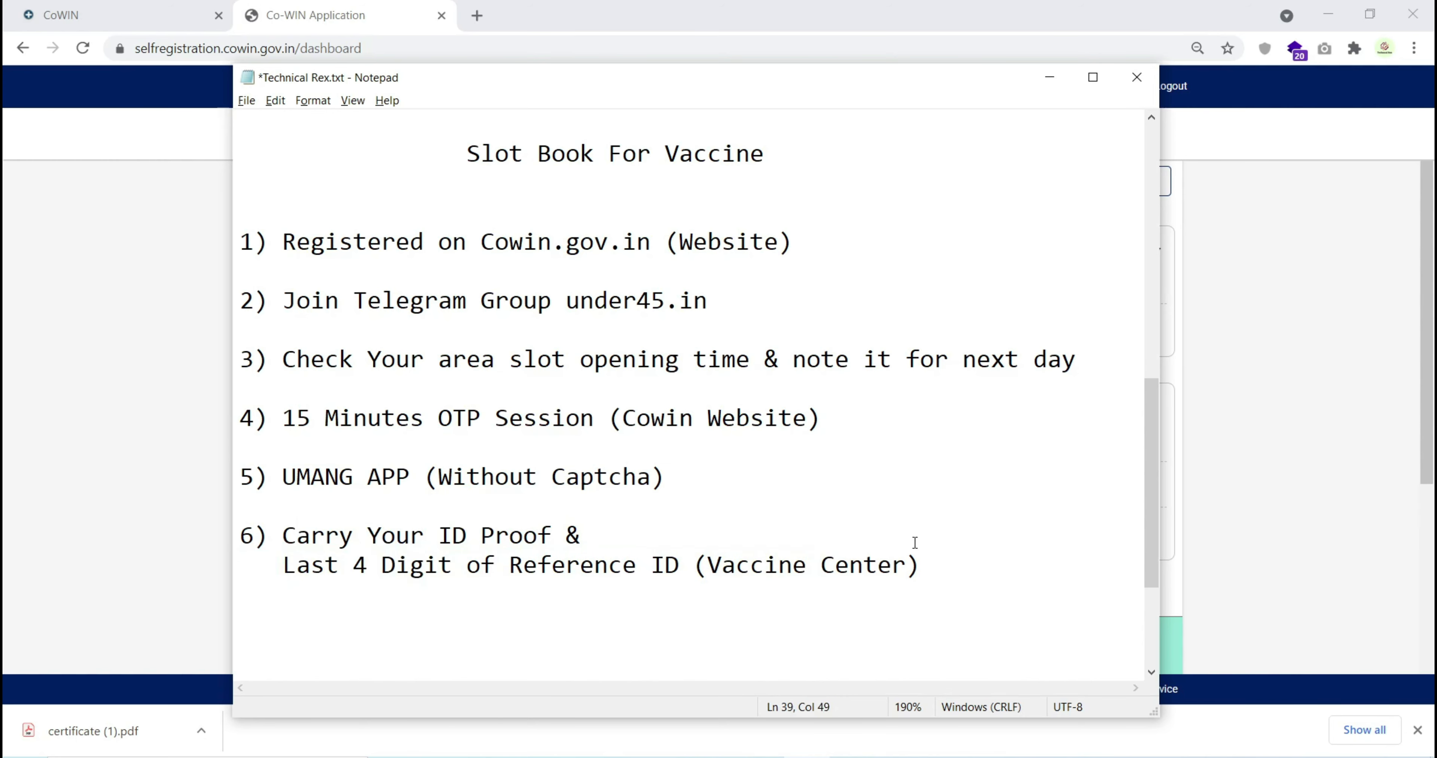
key(ctrl+s)
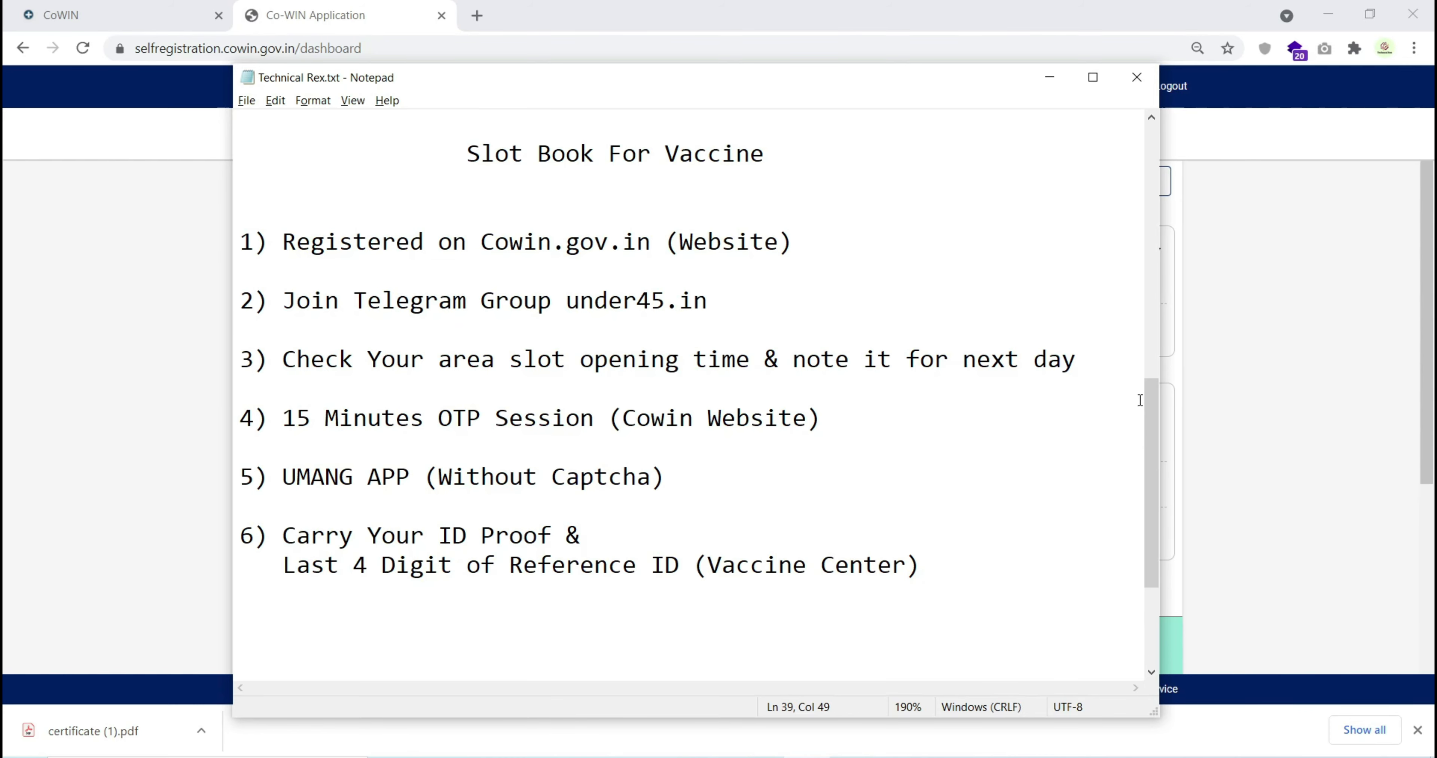
click(1209, 393)
scroll(1217, 393, down, 5)
scroll(1217, 394, up, 1)
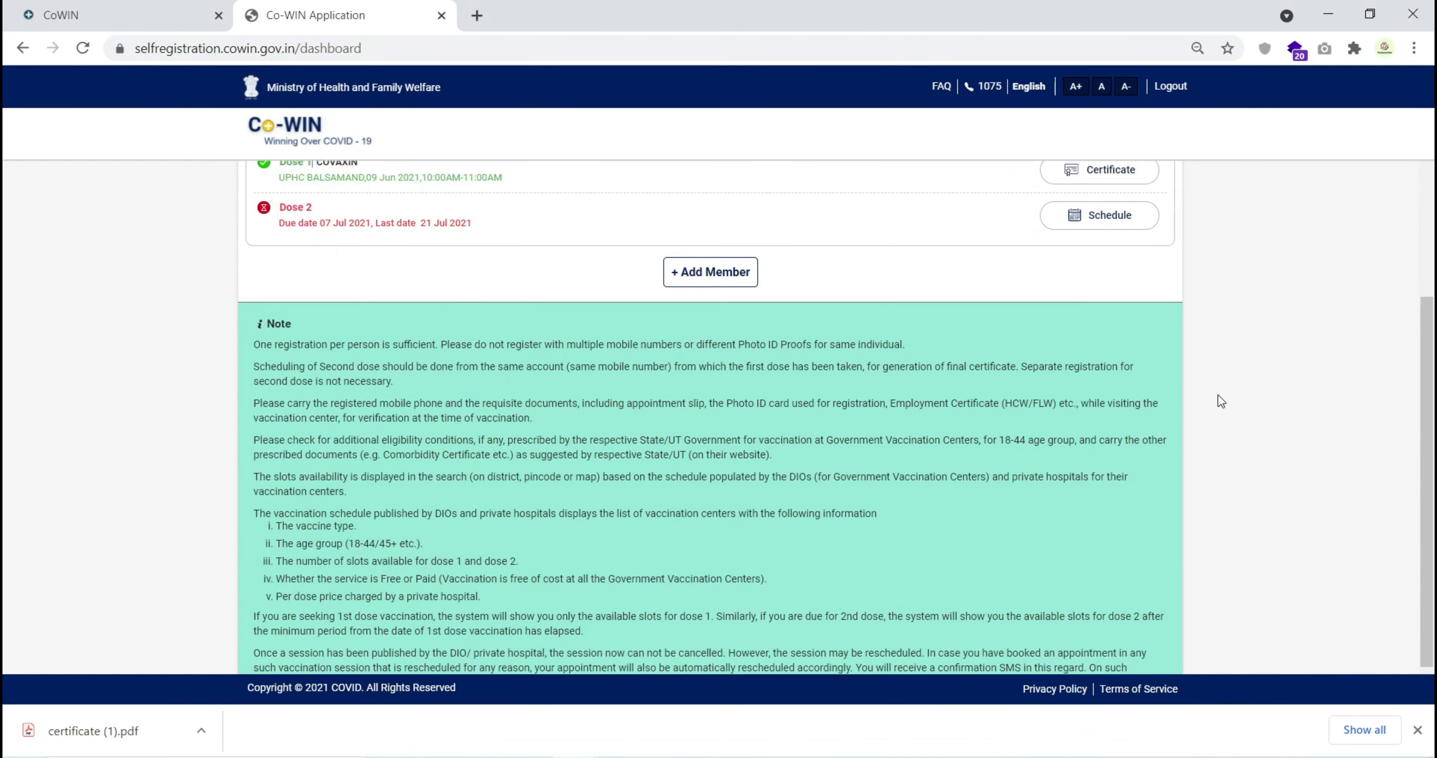
scroll(1217, 395, up, 5)
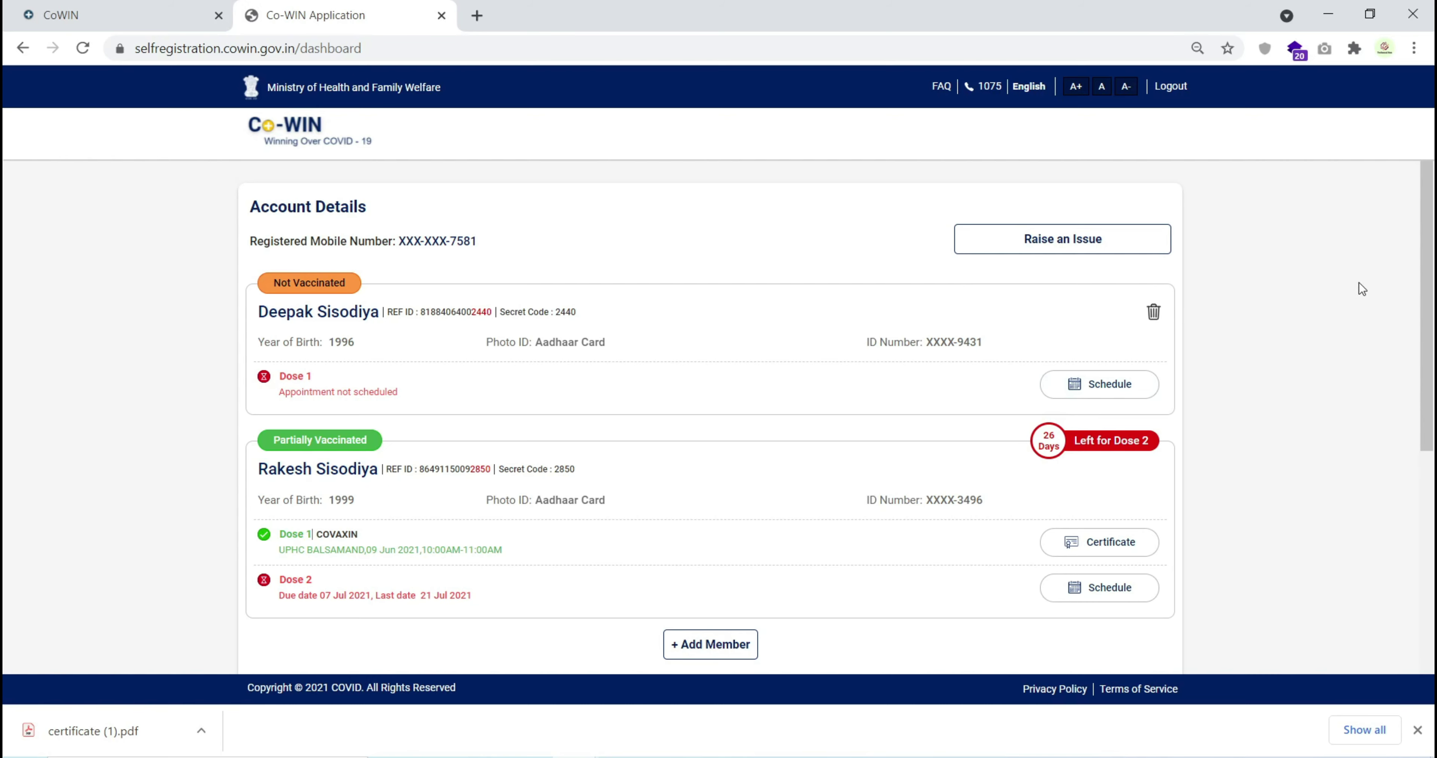
scroll(1425, 283, down, 2)
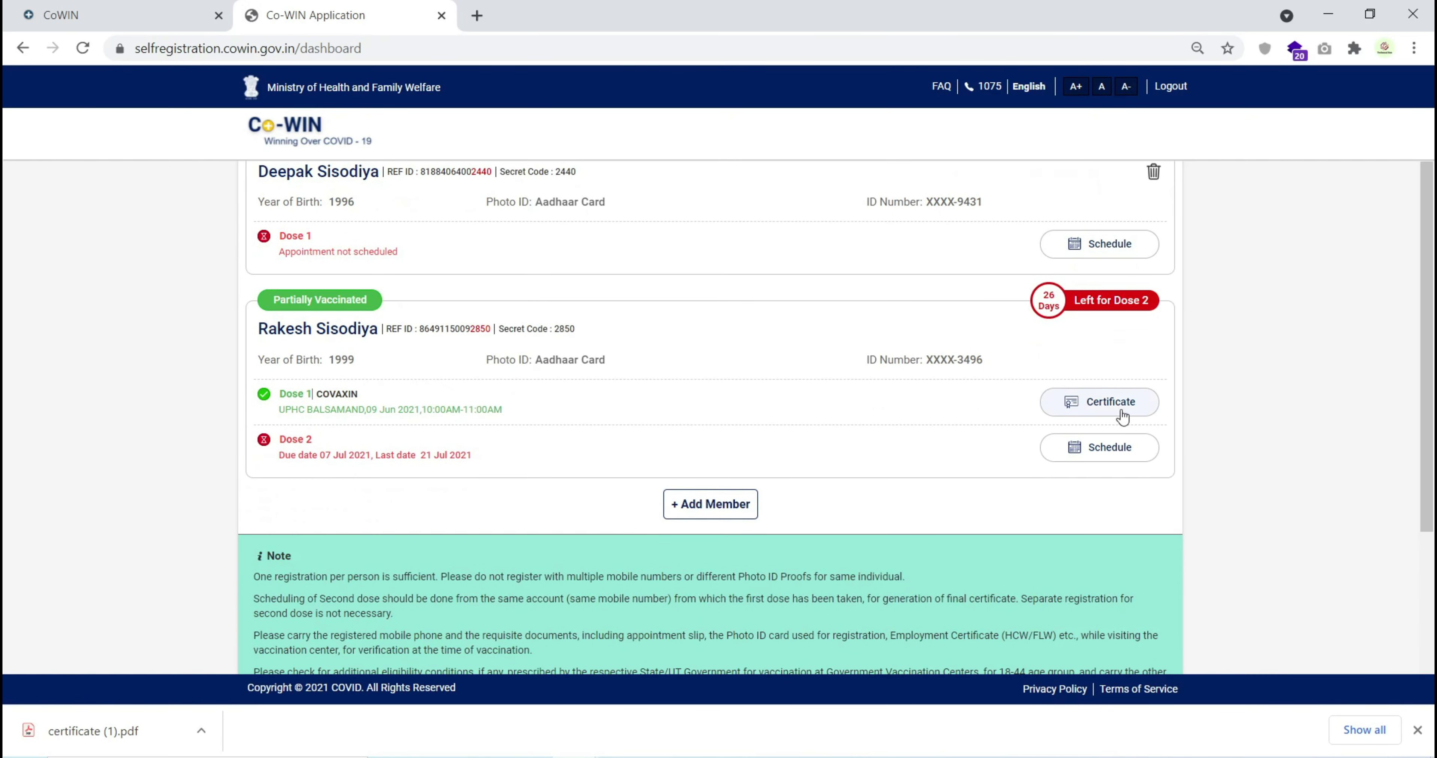
Open certificate (1).pdf and highlight the first COVAXIN dose date and batch number
click(188, 734)
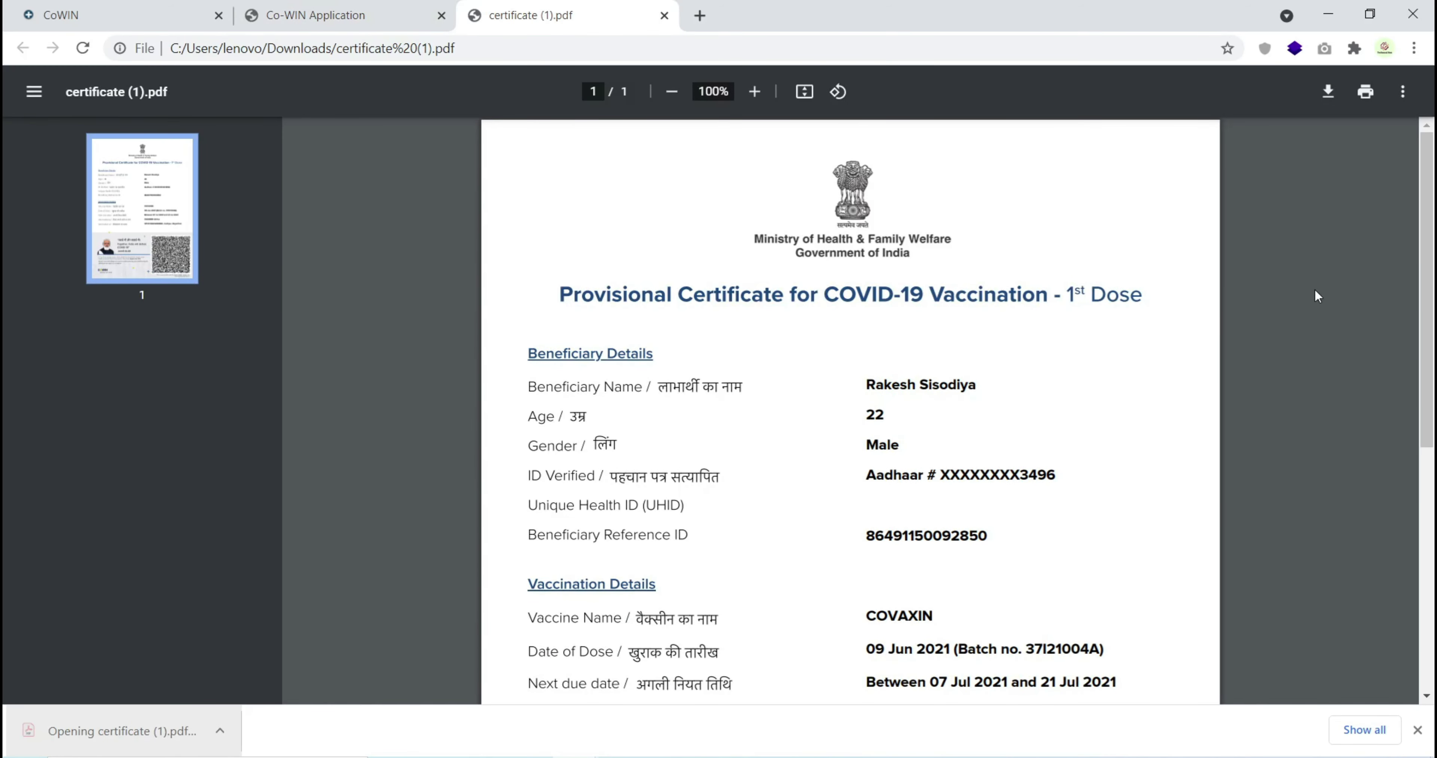
scroll(1425, 335, down, 2)
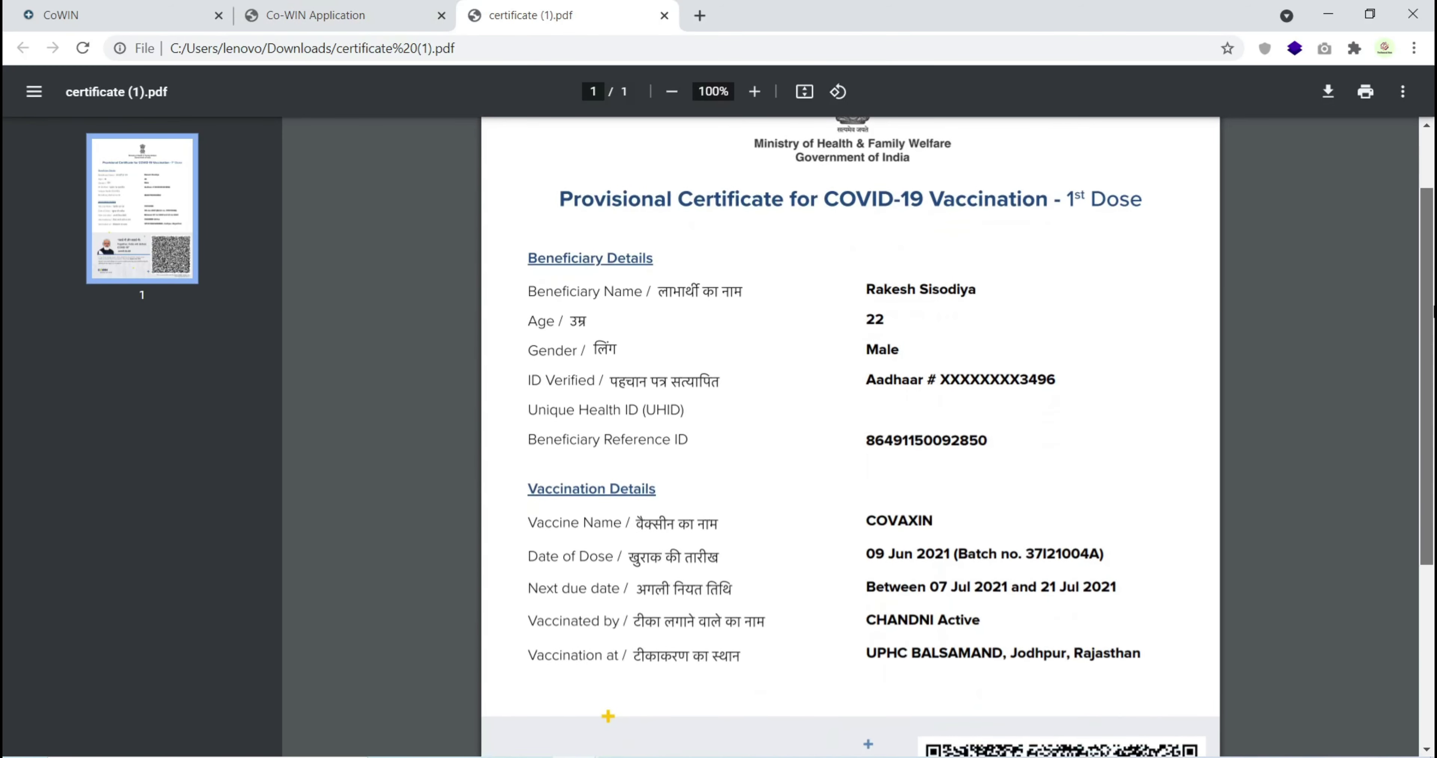
scroll(881, 456, down, 1)
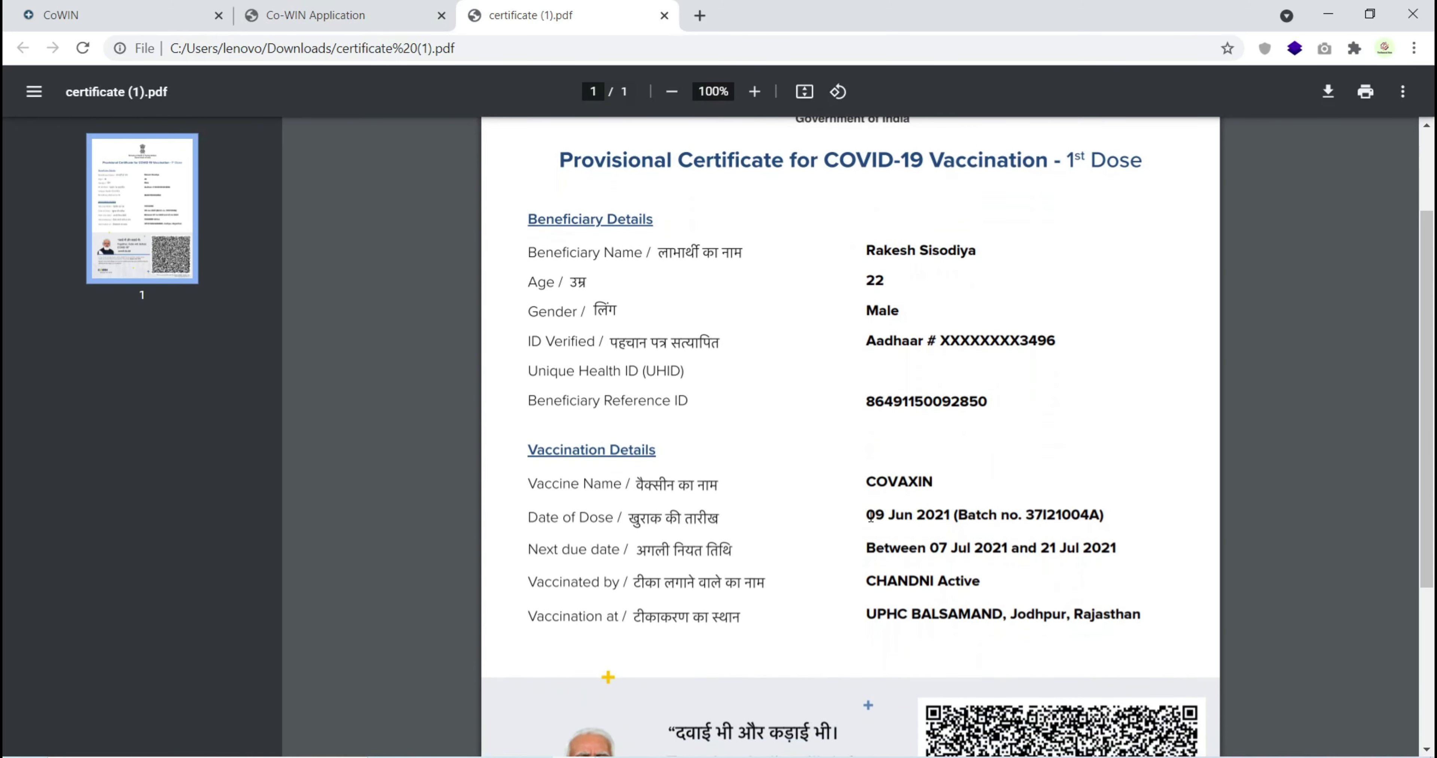
drag(870, 516, 1128, 515)
click(1288, 429)
Highlight the next due date range and the vaccinator, then return to the Co-WIN dashboard
scroll(982, 500, down, 1)
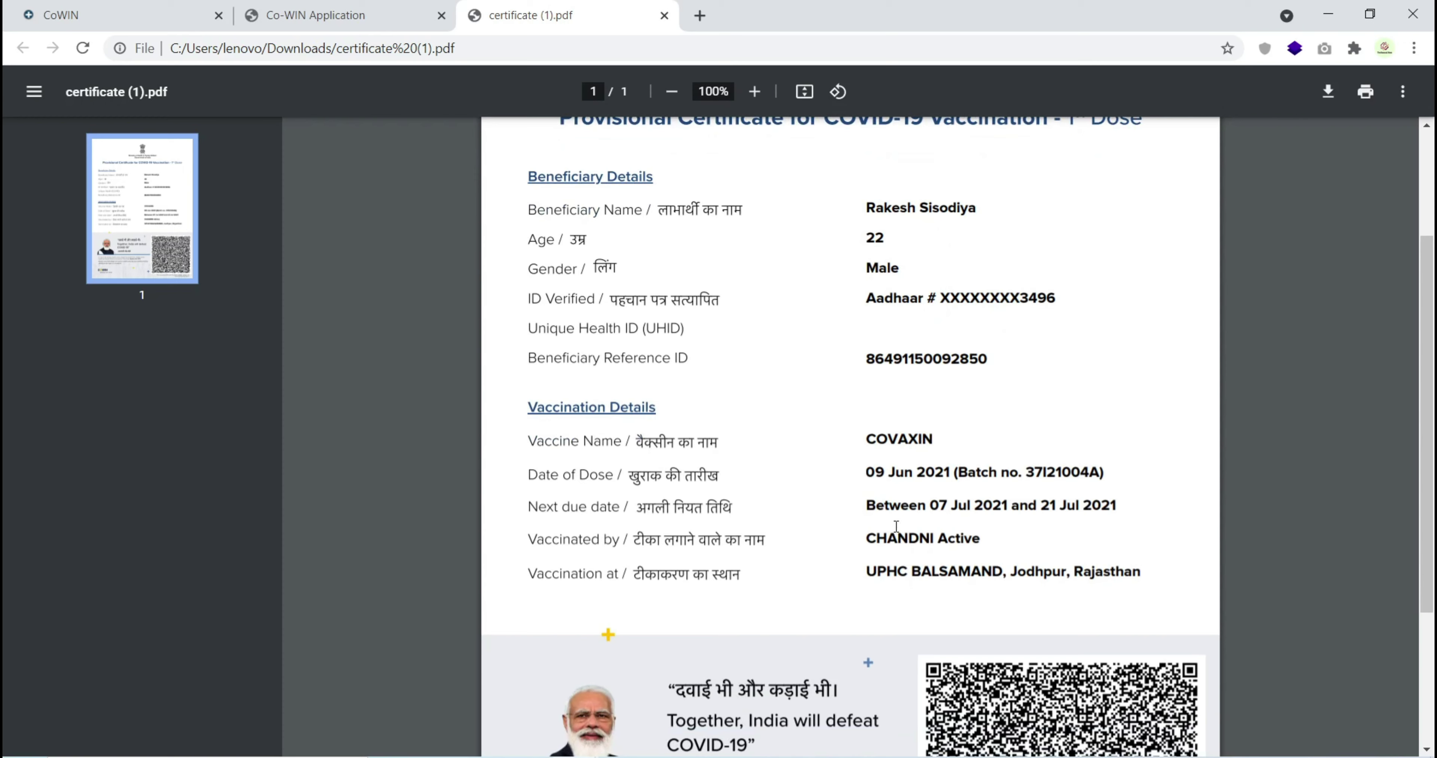
drag(873, 518, 1146, 516)
click(1138, 496)
drag(863, 534, 978, 538)
click(1036, 540)
scroll(985, 446, up, 3)
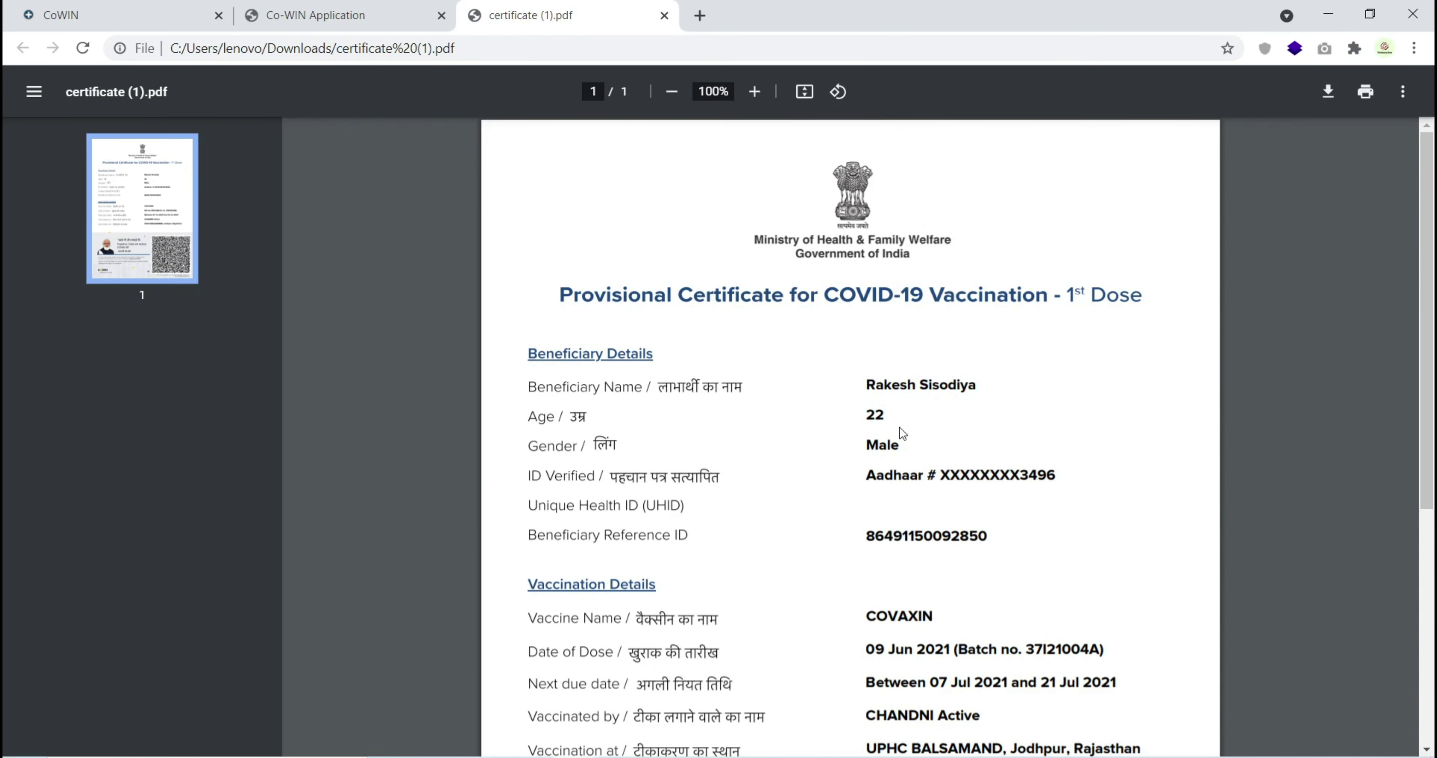
click(291, 12)
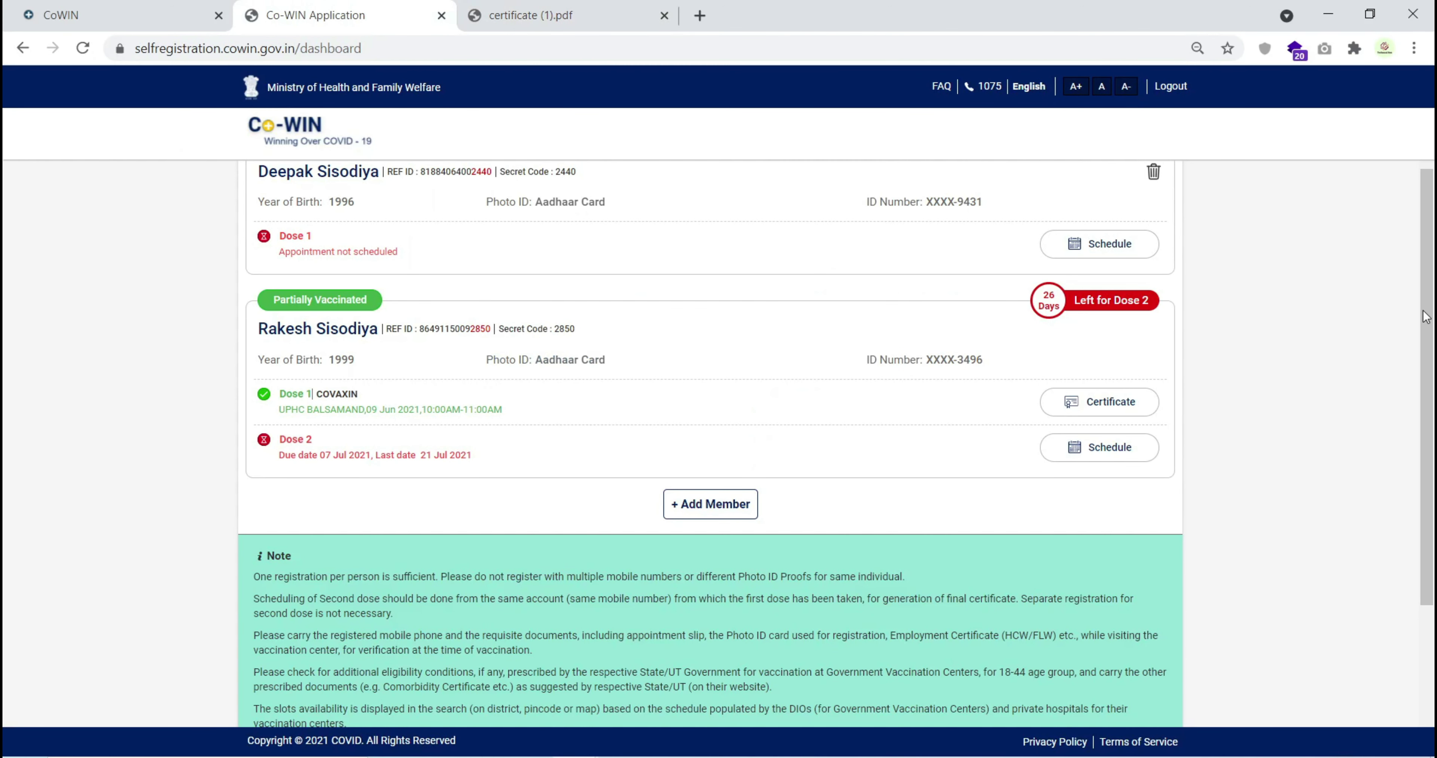
Decline deleting the not-vaccinated member, keeping them on the dashboard
scroll(1187, 329, up, 3)
click(1154, 322)
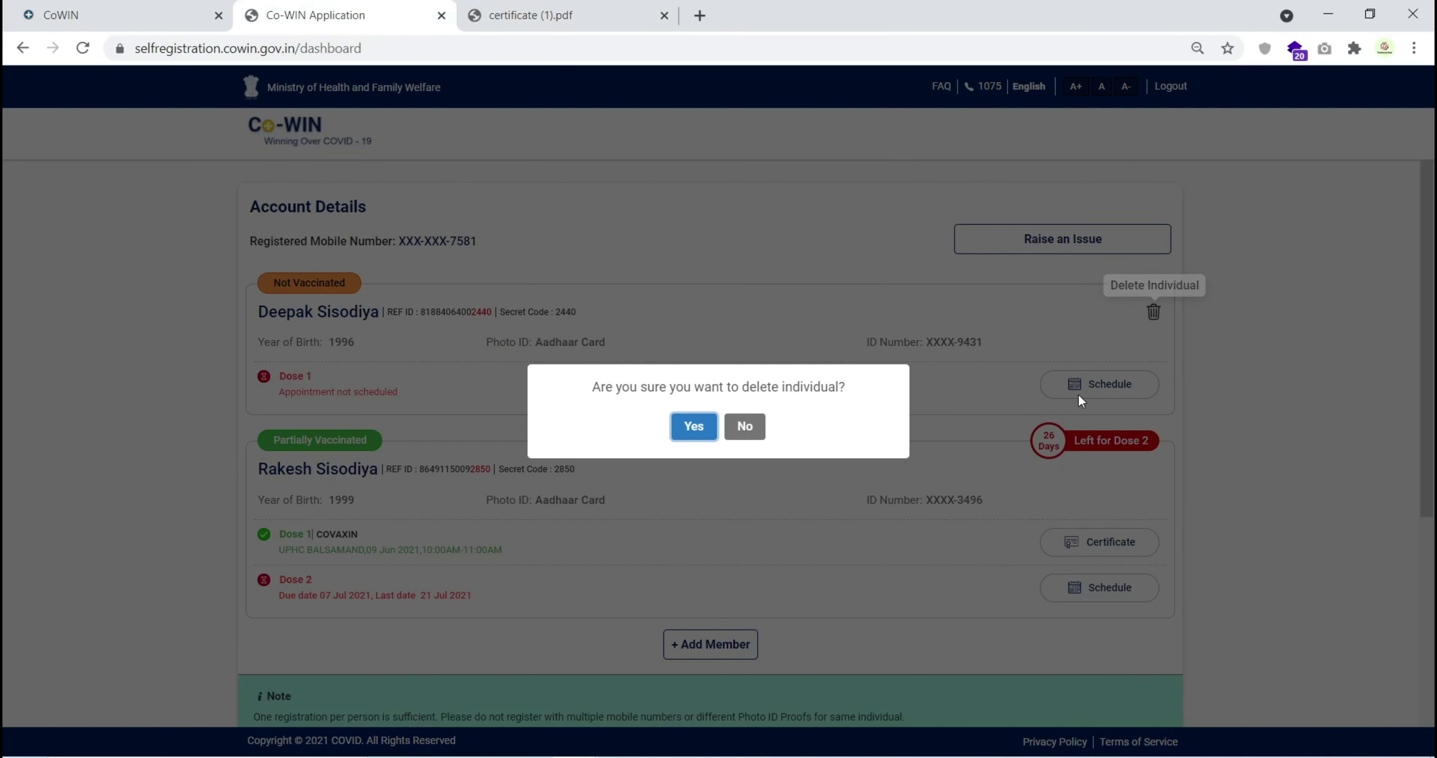
click(745, 429)
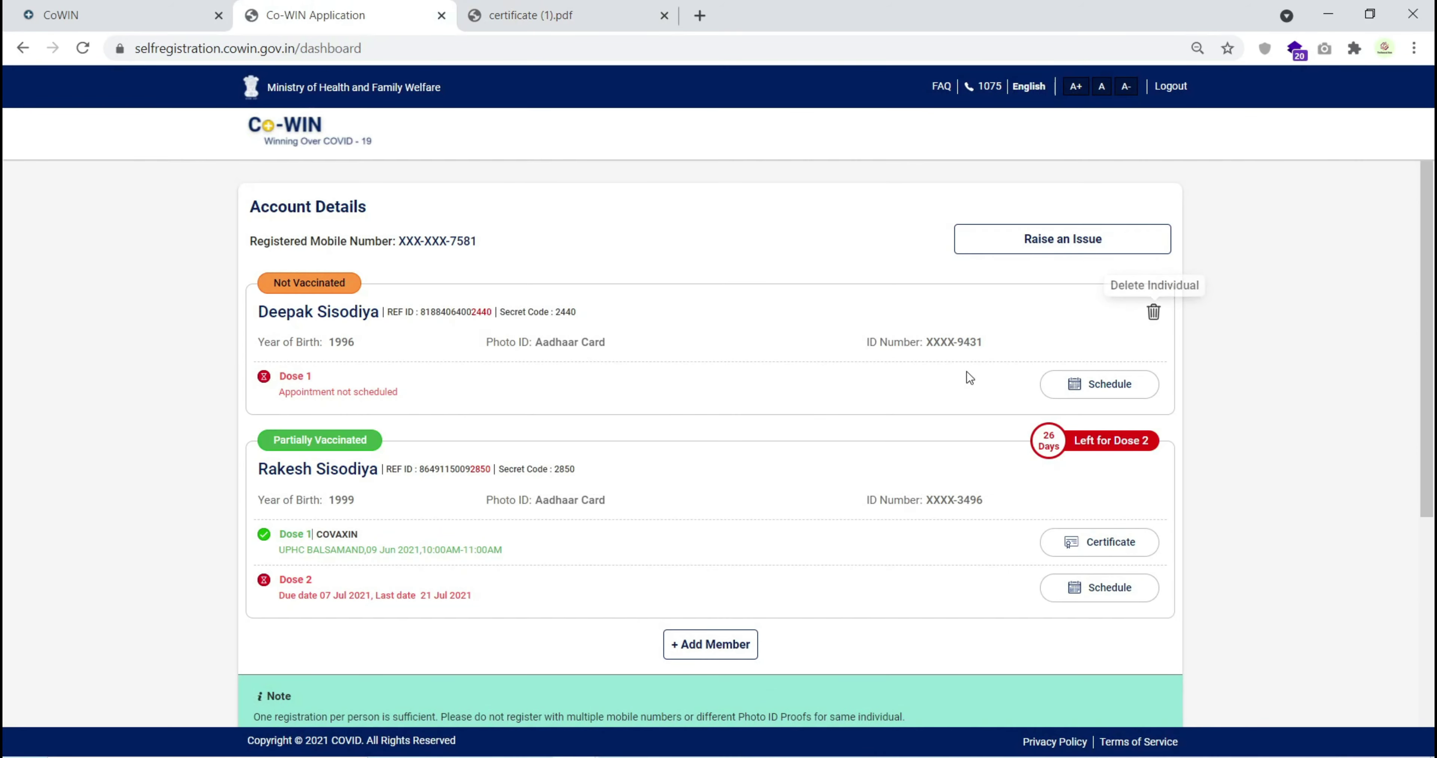
Look over the dashboard, then switch to the cowin.gov.in home page tab
scroll(1049, 407, down, 1)
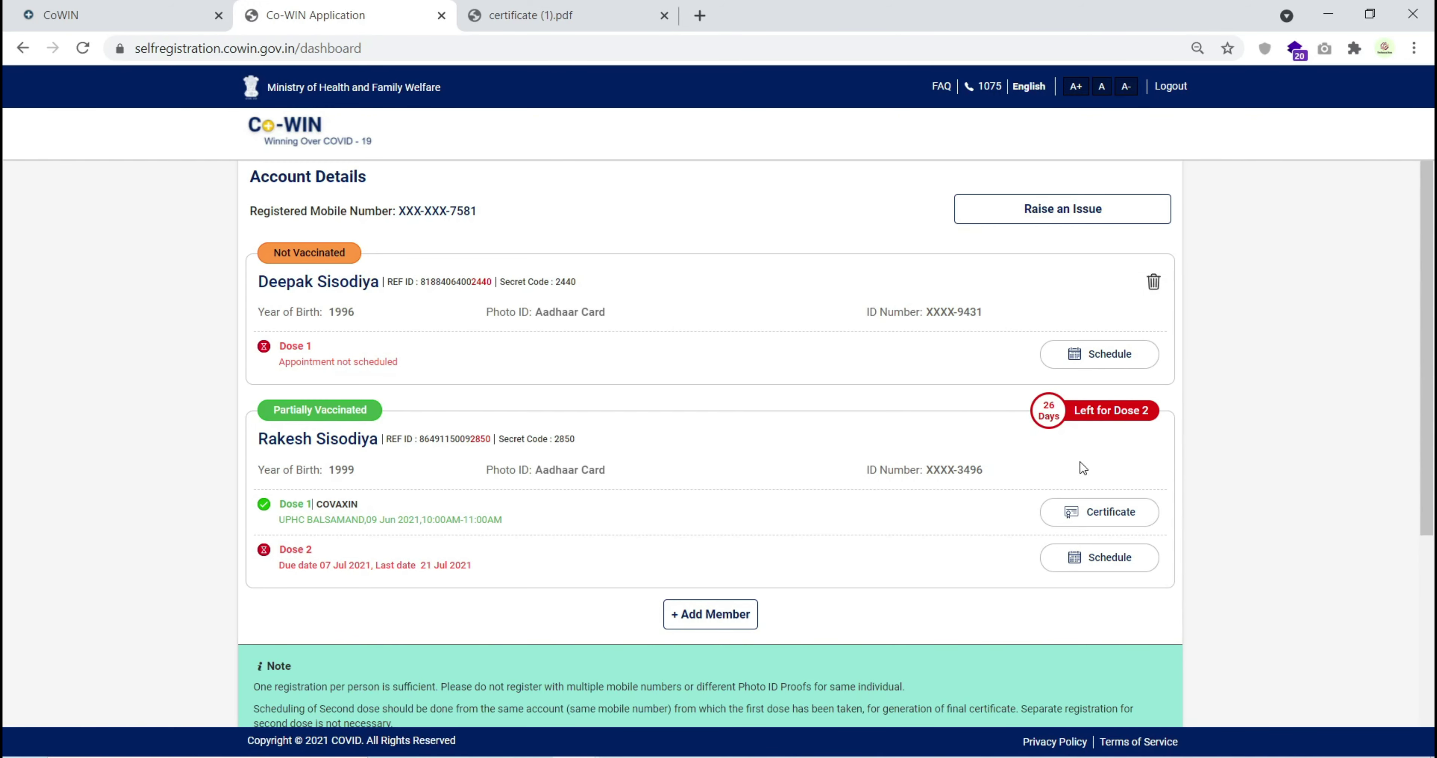
scroll(802, 462, down, 1)
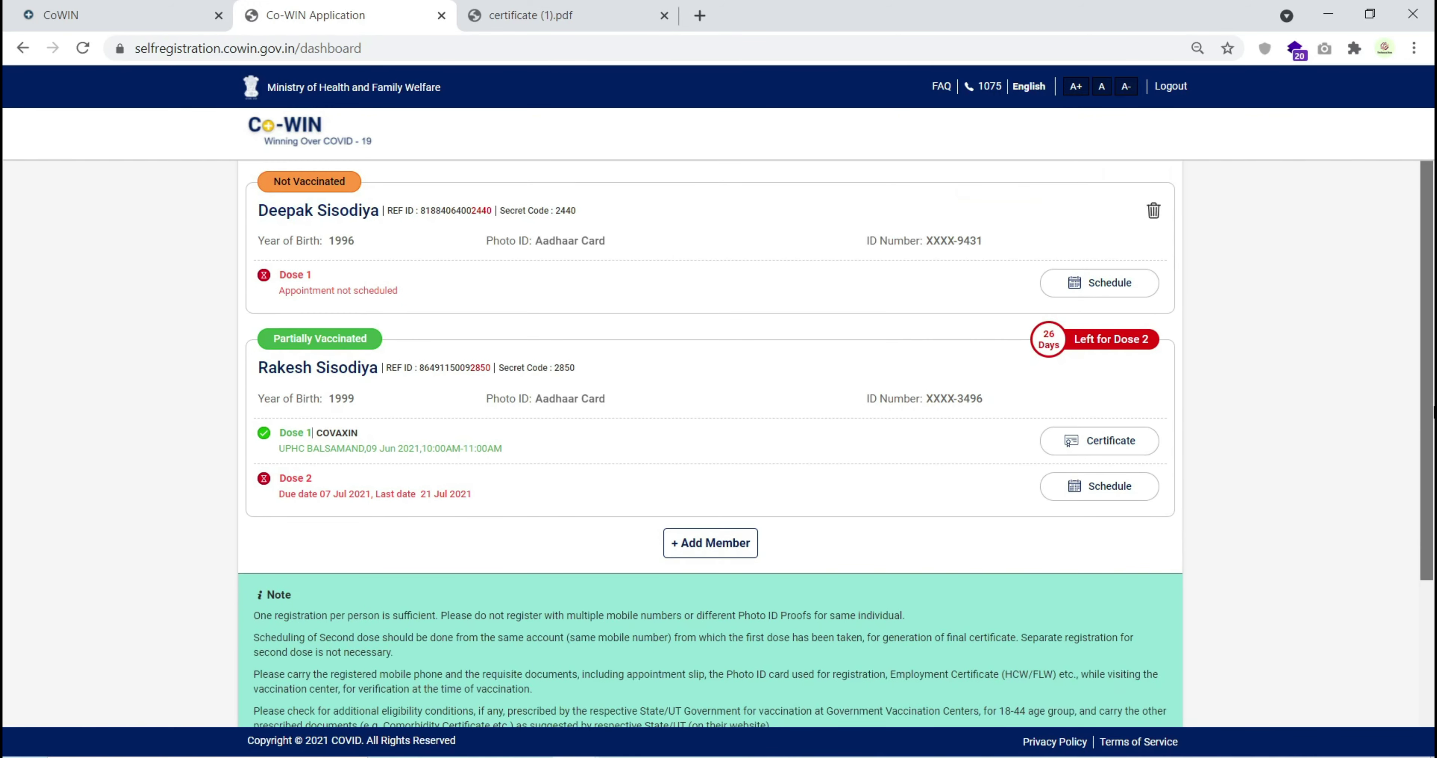
scroll(1341, 389, up, 2)
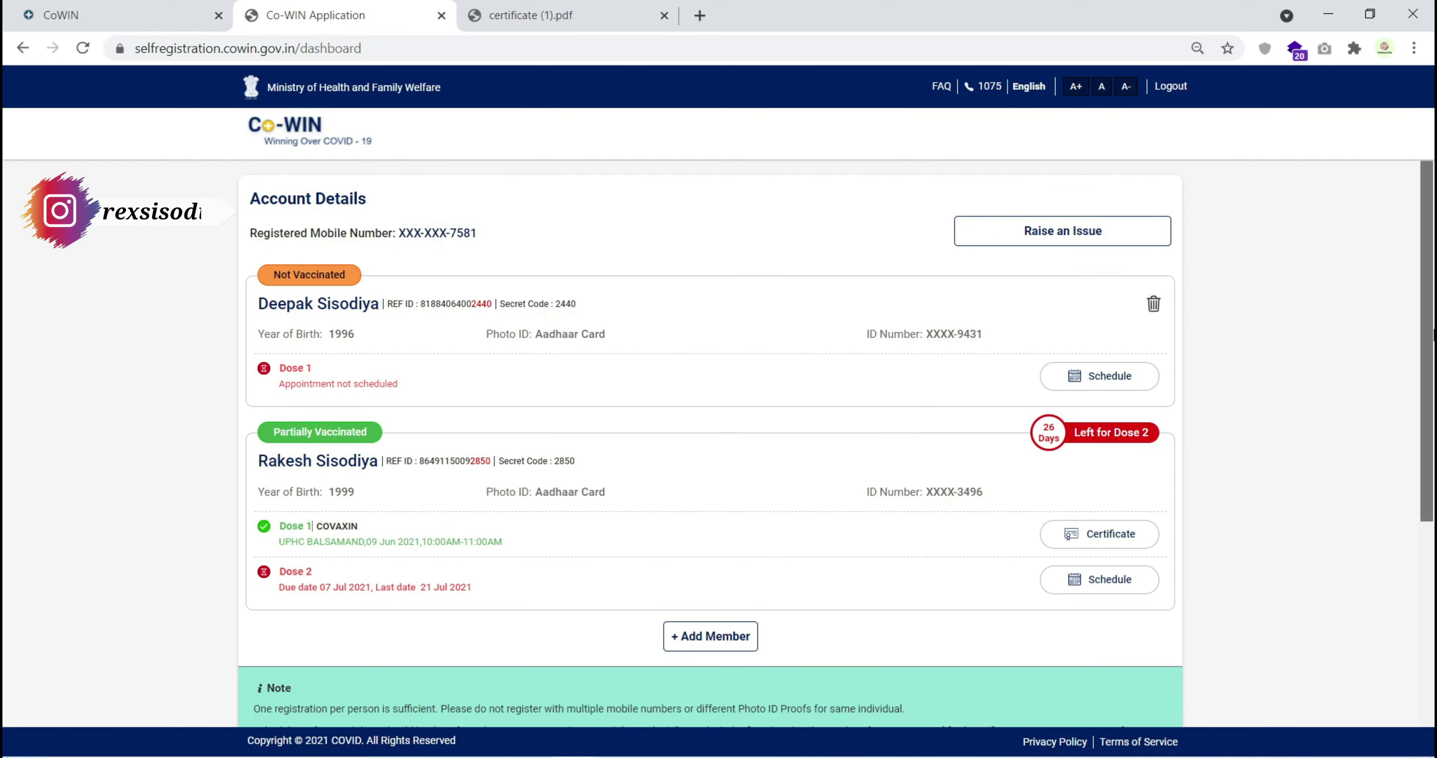
scroll(840, 367, down, 2)
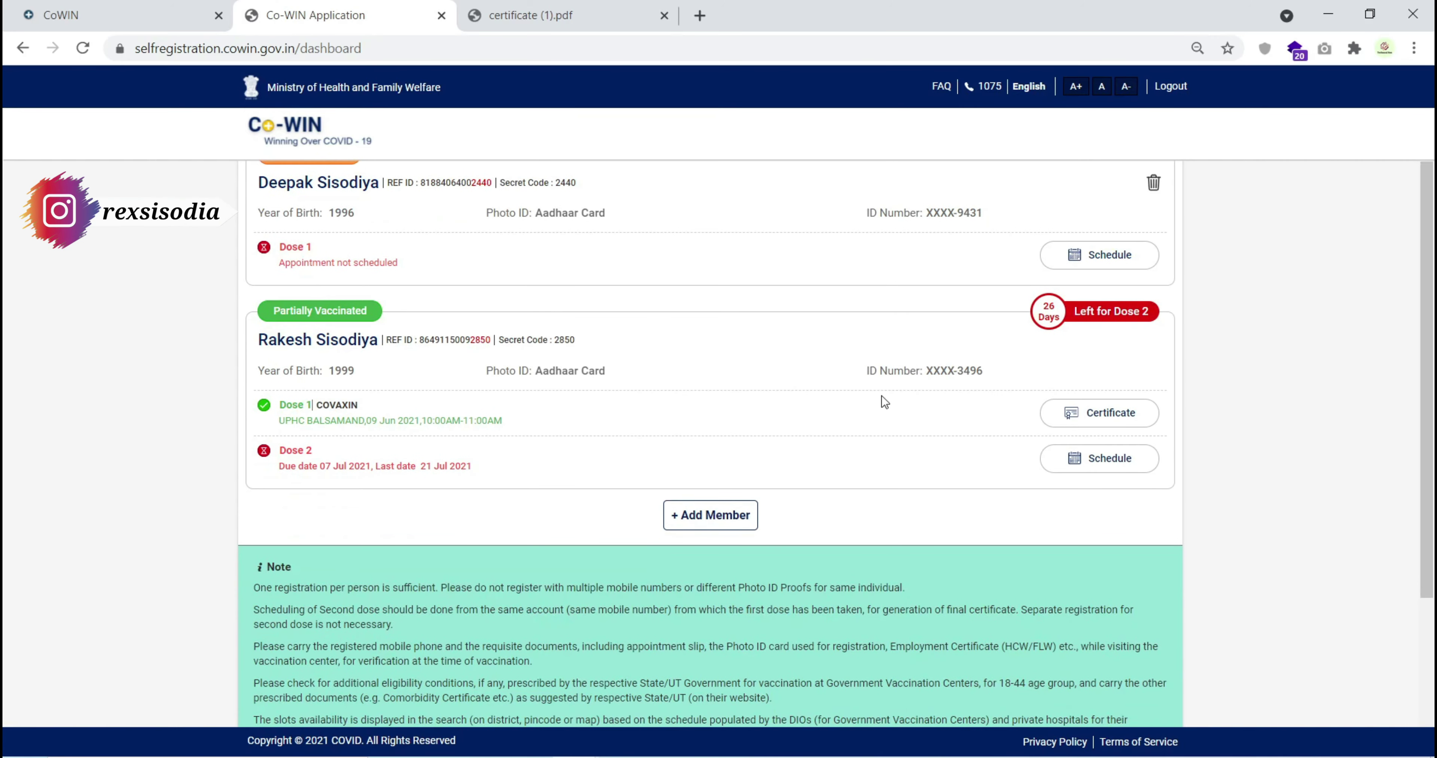
scroll(874, 395, up, 2)
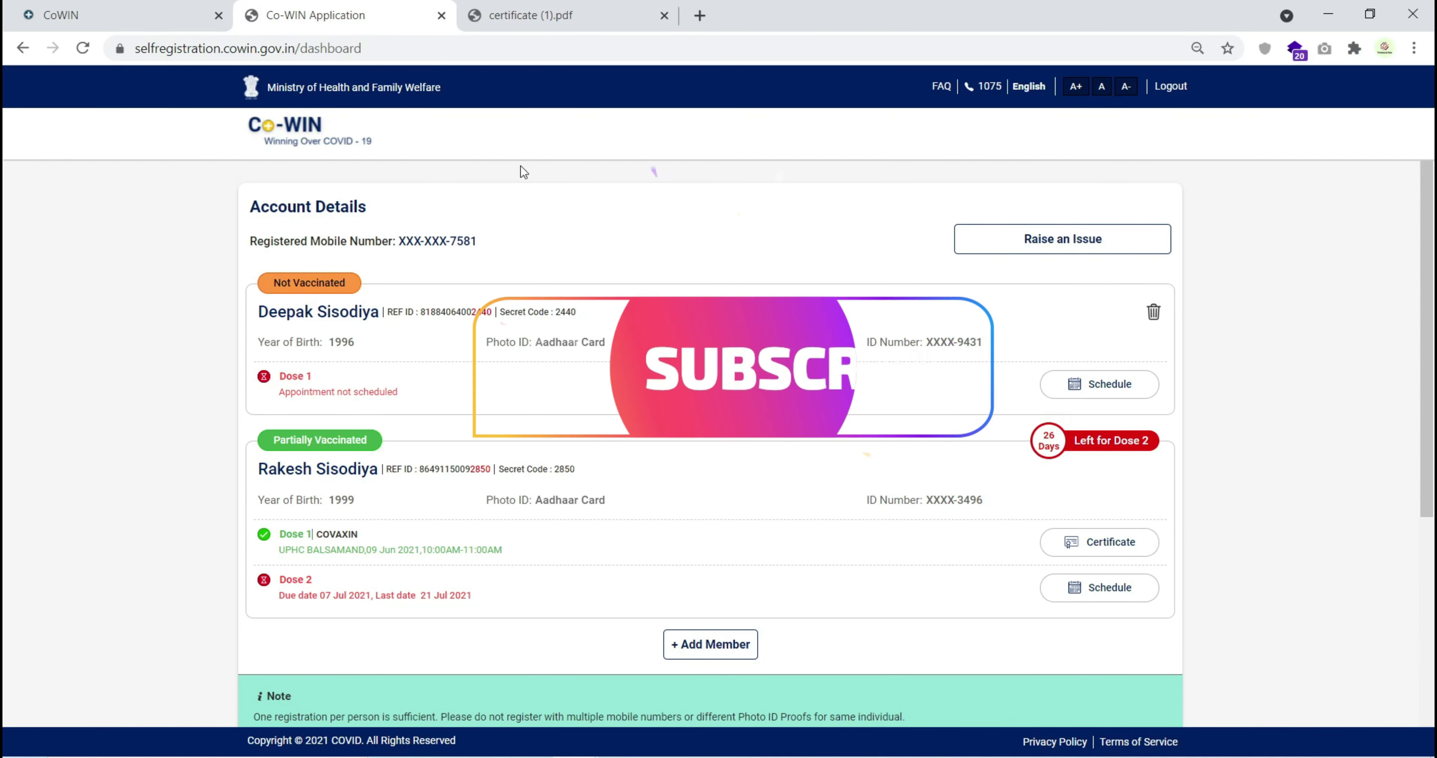
click(128, 15)
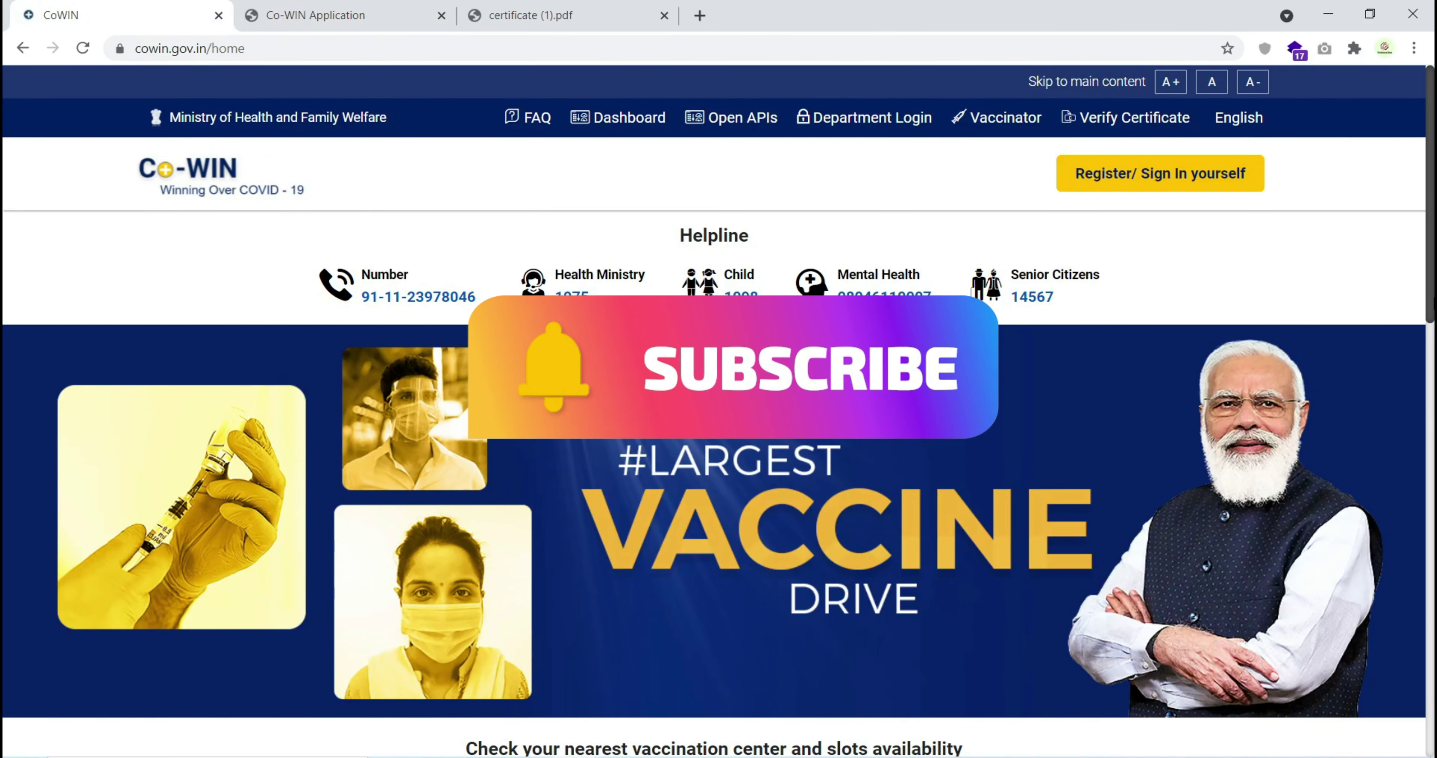